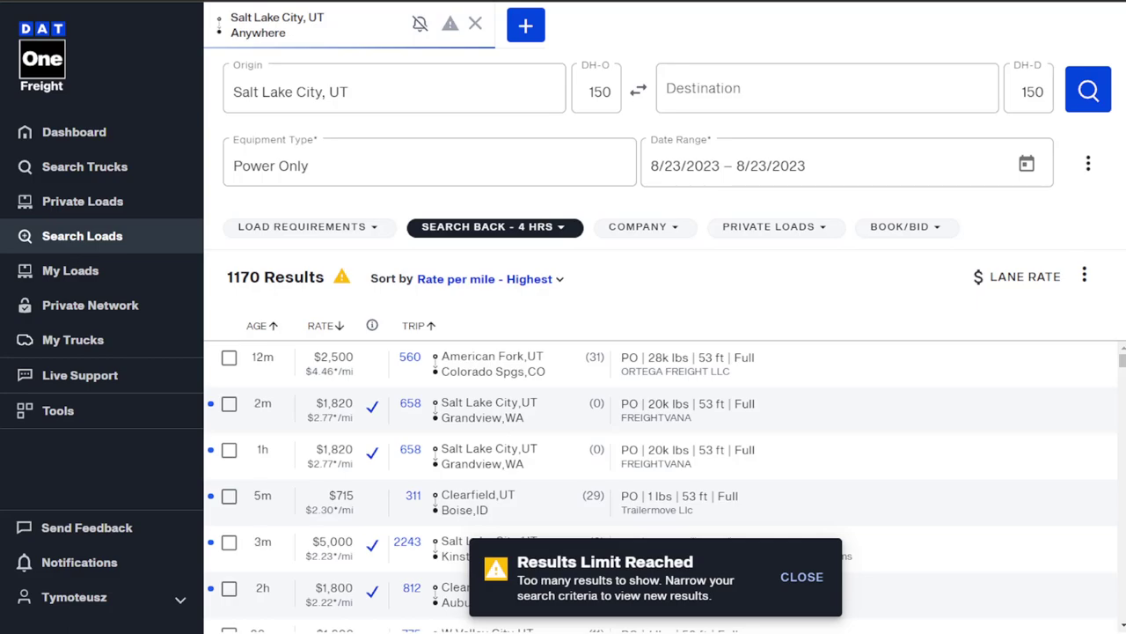
Search power-only loads originating from Portland, OR and sort them by highest rate per mile.
{"action": "left_click", "coordinate": [363, 92]}
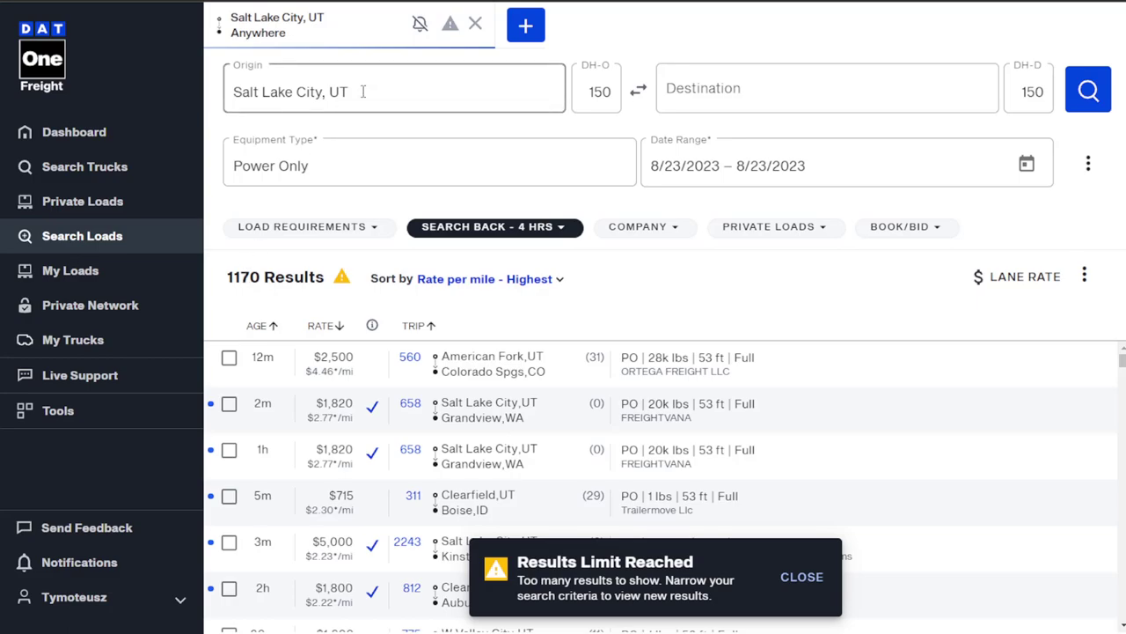
{"action": "double_click", "coordinate": [359, 93]}
{"action": "triple_click", "coordinate": [358, 94]}
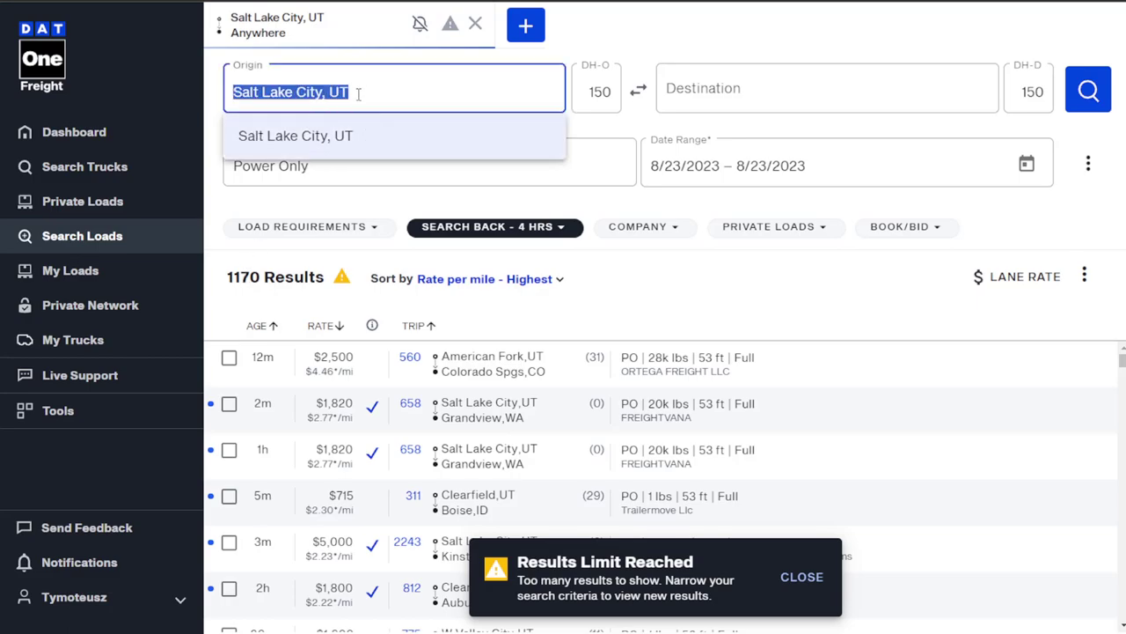
{"action": "type", "text": "Portland, OR"}
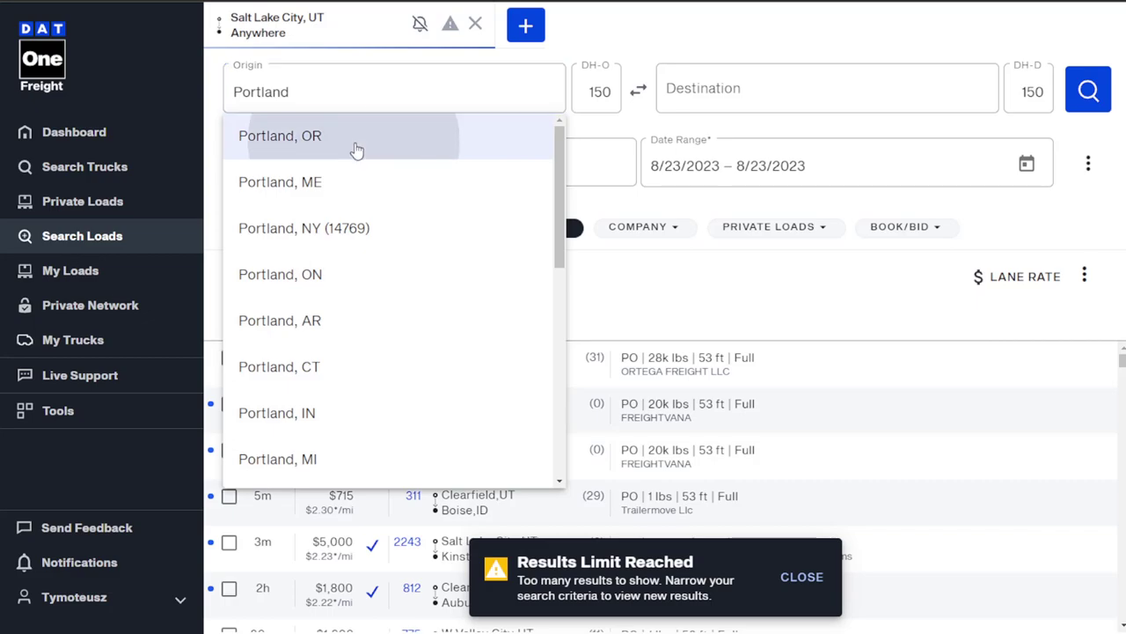
{"action": "left_click", "coordinate": [356, 141]}
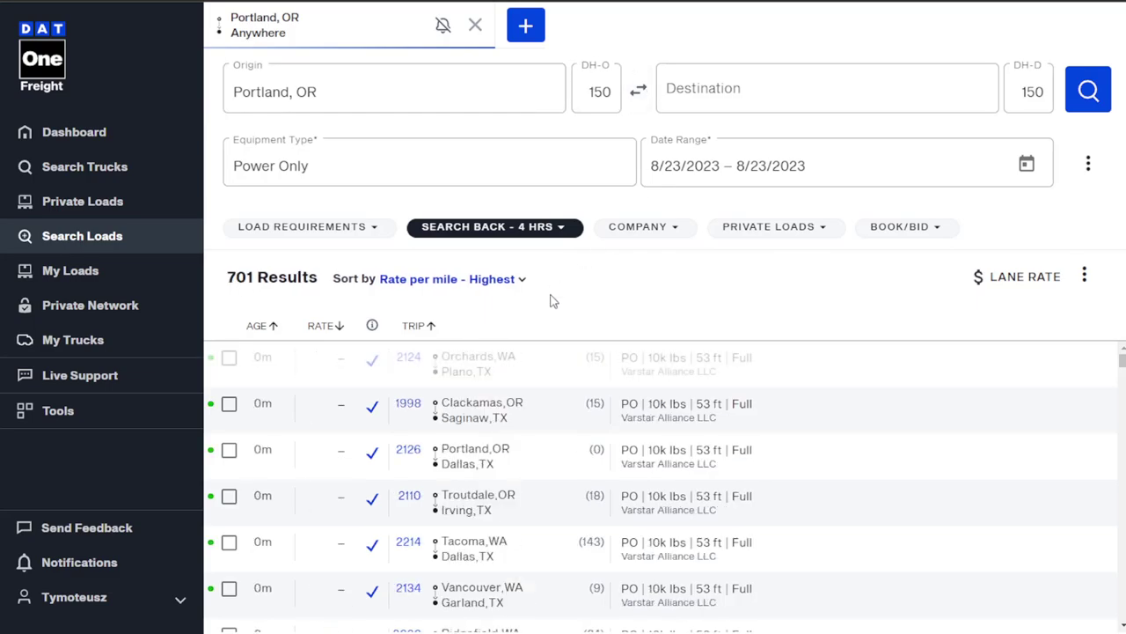
{"action": "left_click", "coordinate": [449, 279]}
{"action": "left_click", "coordinate": [442, 149]}
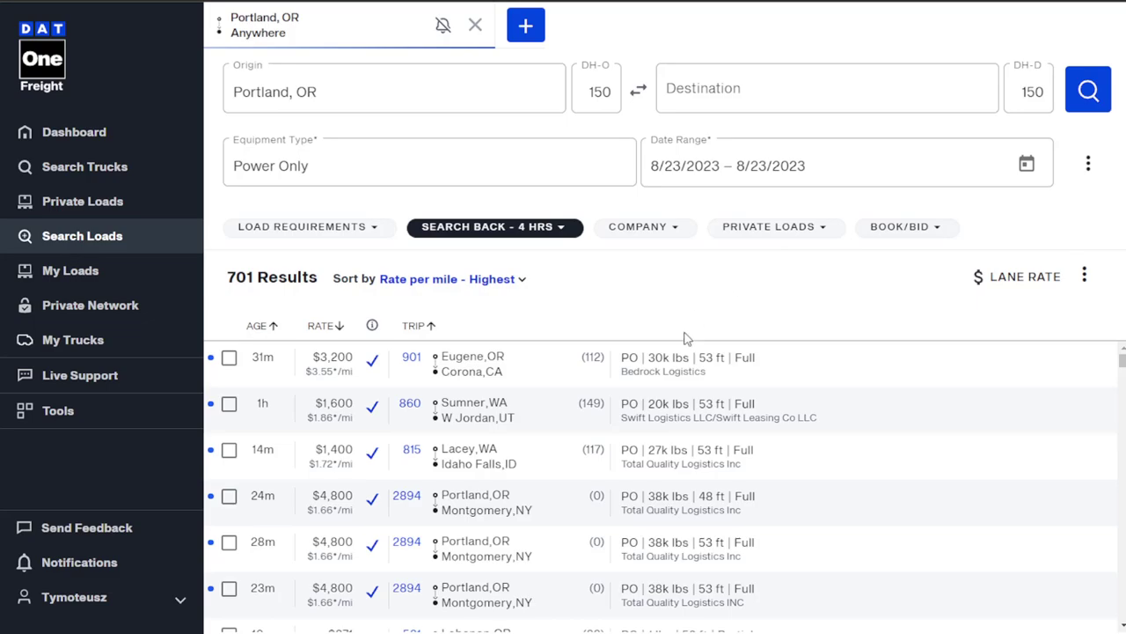
Review the rates, trip lengths and destinations of the loads leaving the Portland area.
{"action": "scroll", "coordinate": [616, 396], "scroll_direction": "down", "scroll_amount": 3}
{"action": "scroll", "coordinate": [361, 524], "scroll_direction": "up", "scroll_amount": 3}
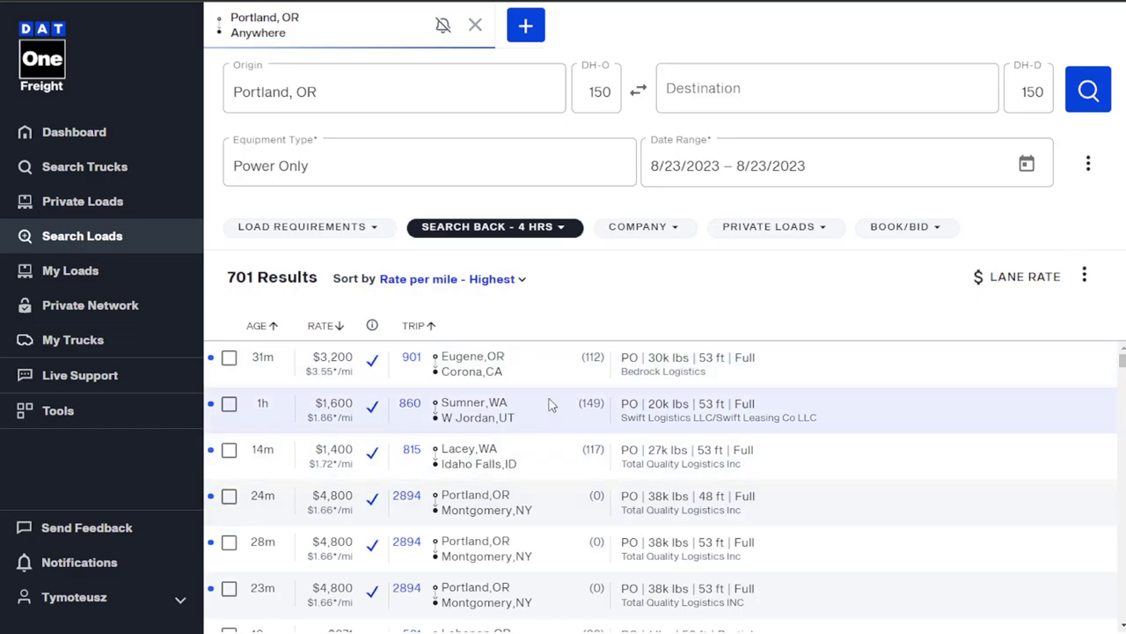
{"action": "scroll", "coordinate": [523, 377], "scroll_direction": "down", "scroll_amount": 1}
{"action": "scroll", "coordinate": [519, 376], "scroll_direction": "down", "scroll_amount": 1}
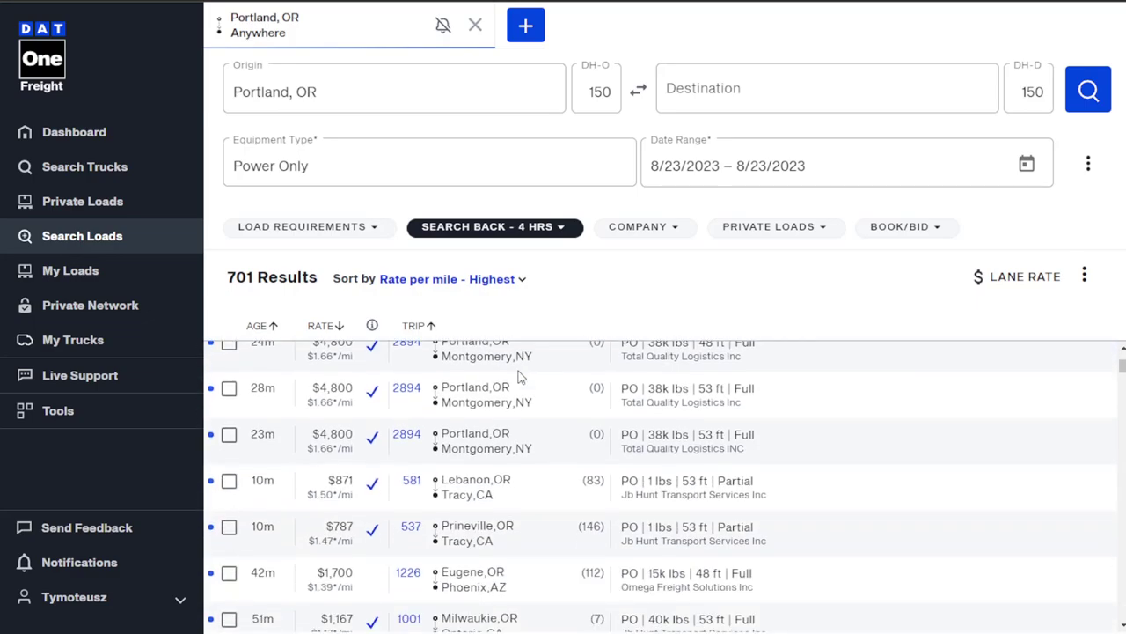
{"action": "scroll", "coordinate": [487, 380], "scroll_direction": "down", "scroll_amount": 2}
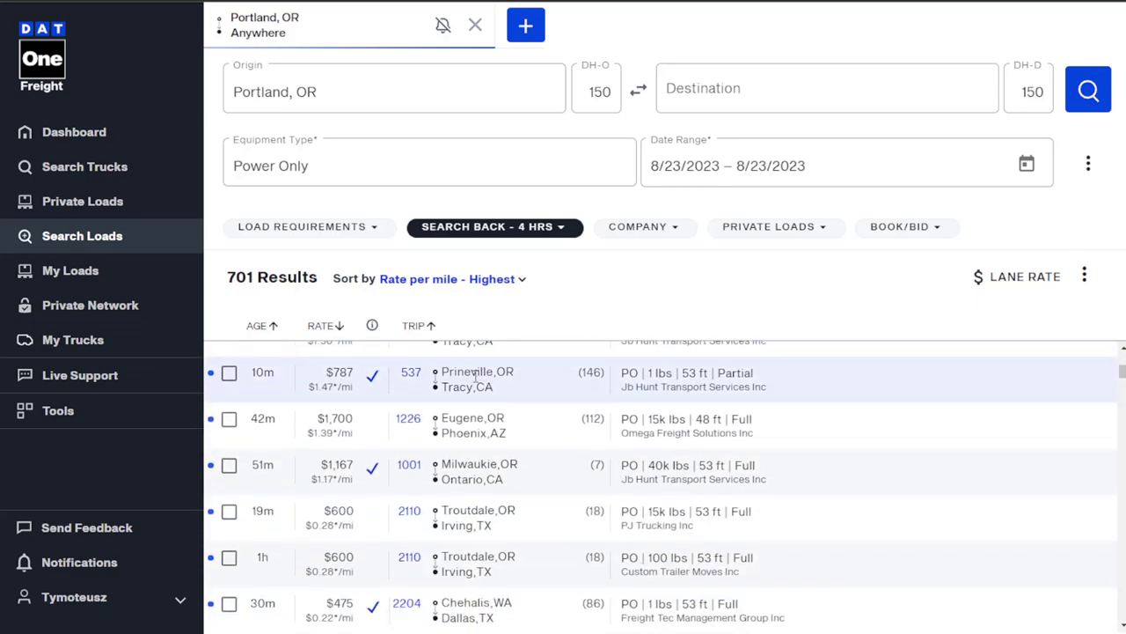
{"action": "scroll", "coordinate": [482, 381], "scroll_direction": "up", "scroll_amount": 2}
{"action": "scroll", "coordinate": [476, 379], "scroll_direction": "down", "scroll_amount": 2}
{"action": "scroll", "coordinate": [471, 384], "scroll_direction": "down", "scroll_amount": 4}
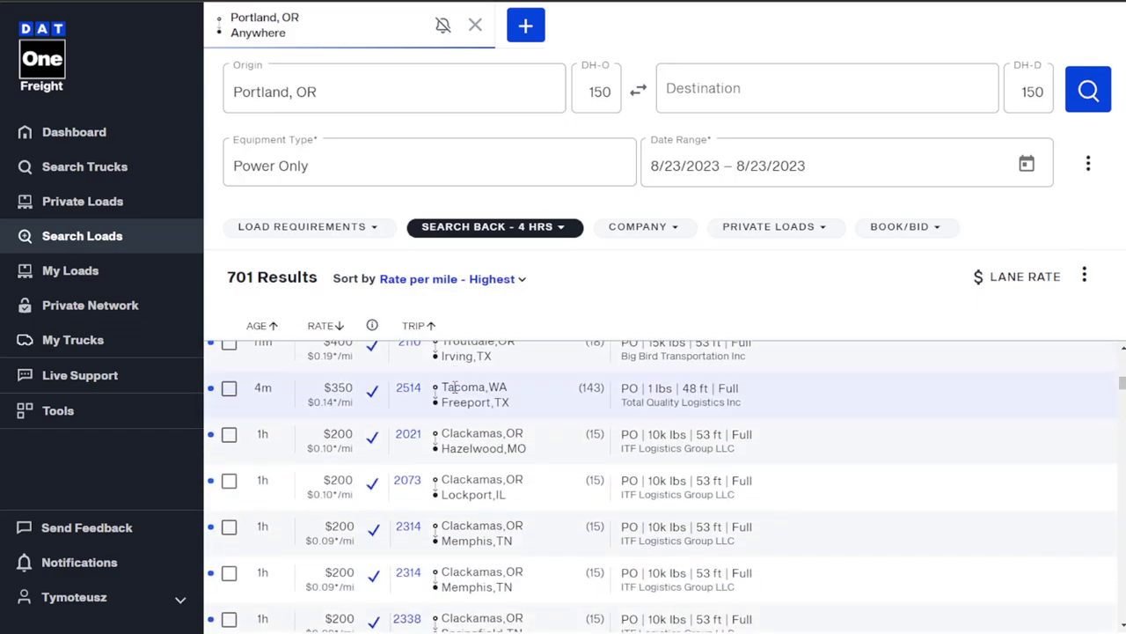
{"action": "scroll", "coordinate": [445, 387], "scroll_direction": "down", "scroll_amount": 2}
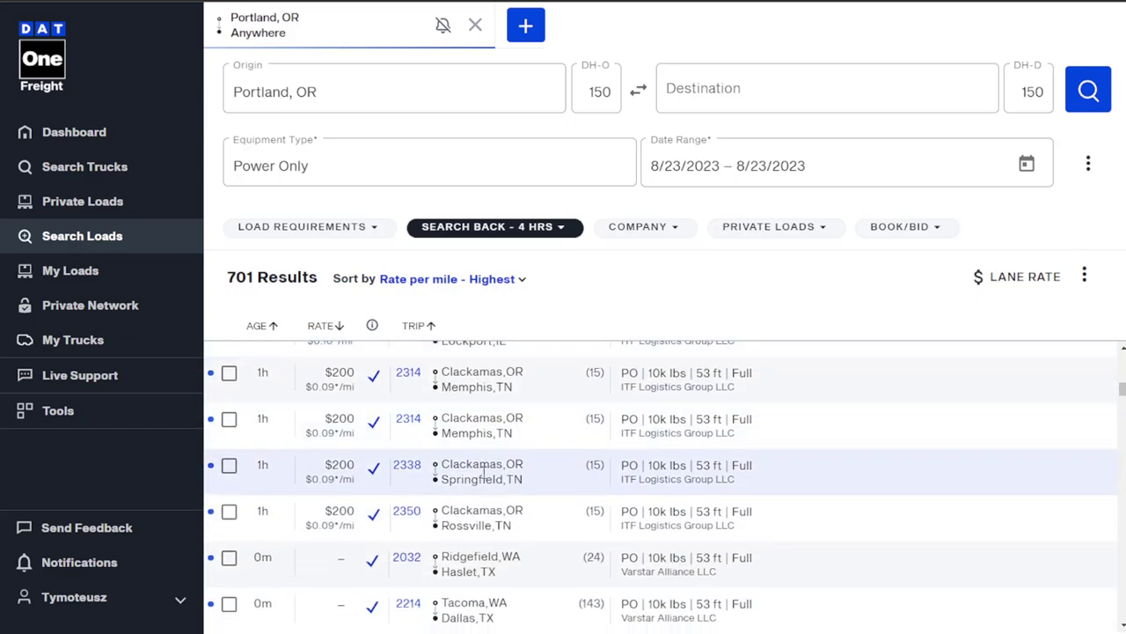
{"action": "scroll", "coordinate": [528, 532], "scroll_direction": "down", "scroll_amount": 2}
{"action": "scroll", "coordinate": [528, 532], "scroll_direction": "down", "scroll_amount": 4}
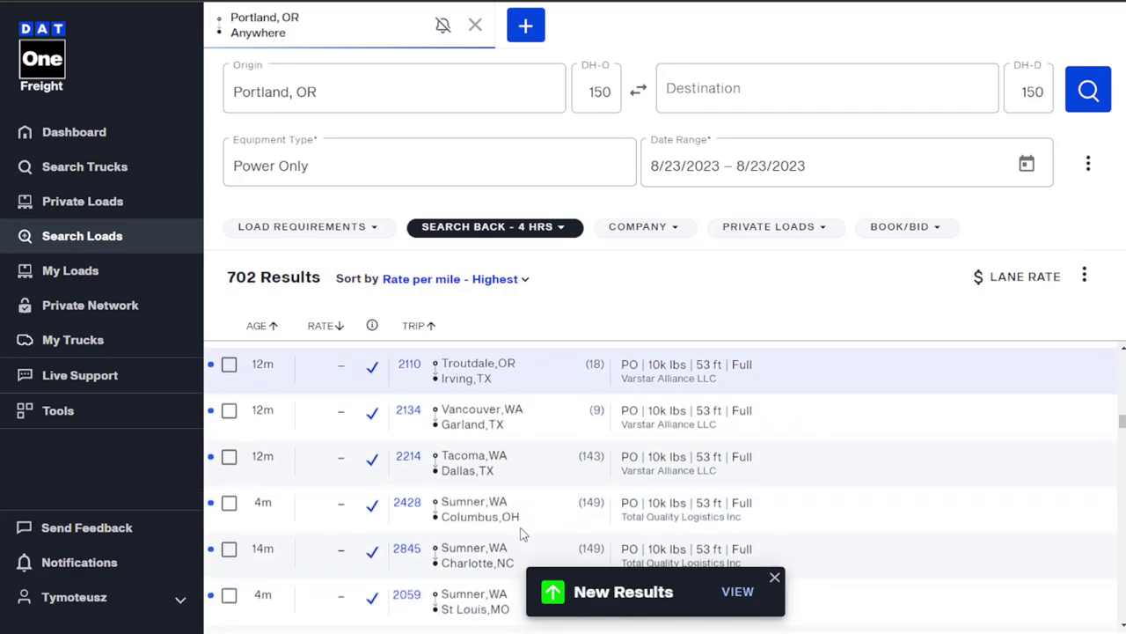
{"action": "scroll", "coordinate": [523, 533], "scroll_direction": "up", "scroll_amount": 5}
{"action": "scroll", "coordinate": [521, 533], "scroll_direction": "up", "scroll_amount": 3}
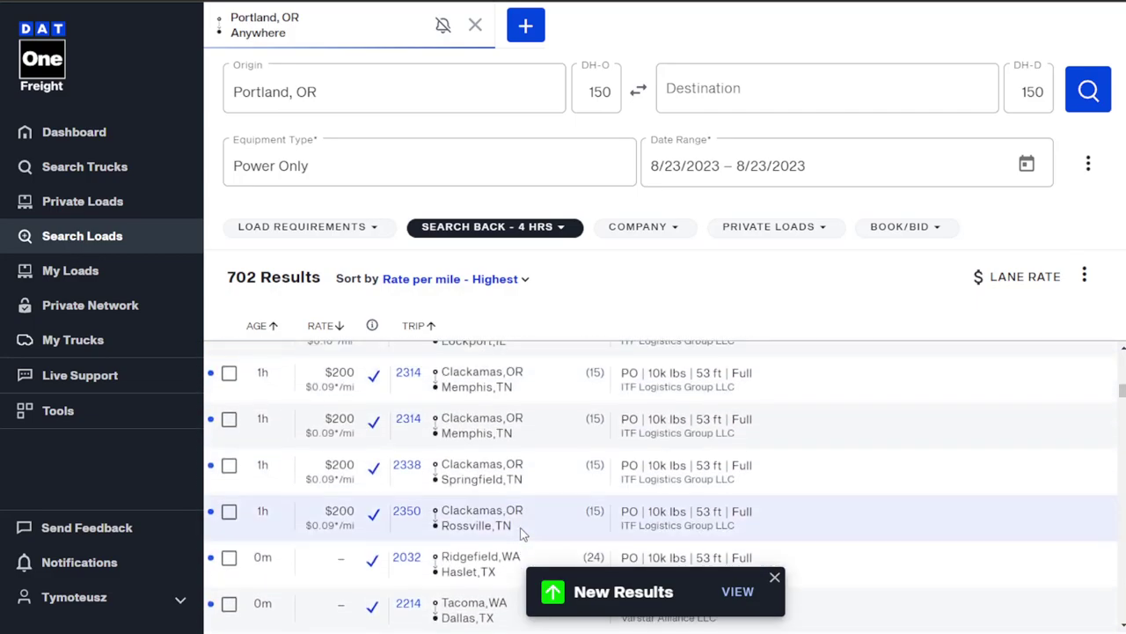
{"action": "scroll", "coordinate": [519, 533], "scroll_direction": "up", "scroll_amount": 2}
{"action": "scroll", "coordinate": [503, 536], "scroll_direction": "down", "scroll_amount": 1}
{"action": "scroll", "coordinate": [493, 538], "scroll_direction": "down", "scroll_amount": 5}
{"action": "scroll", "coordinate": [466, 543], "scroll_direction": "up", "scroll_amount": 3}
{"action": "scroll", "coordinate": [466, 541], "scroll_direction": "down", "scroll_amount": 3}
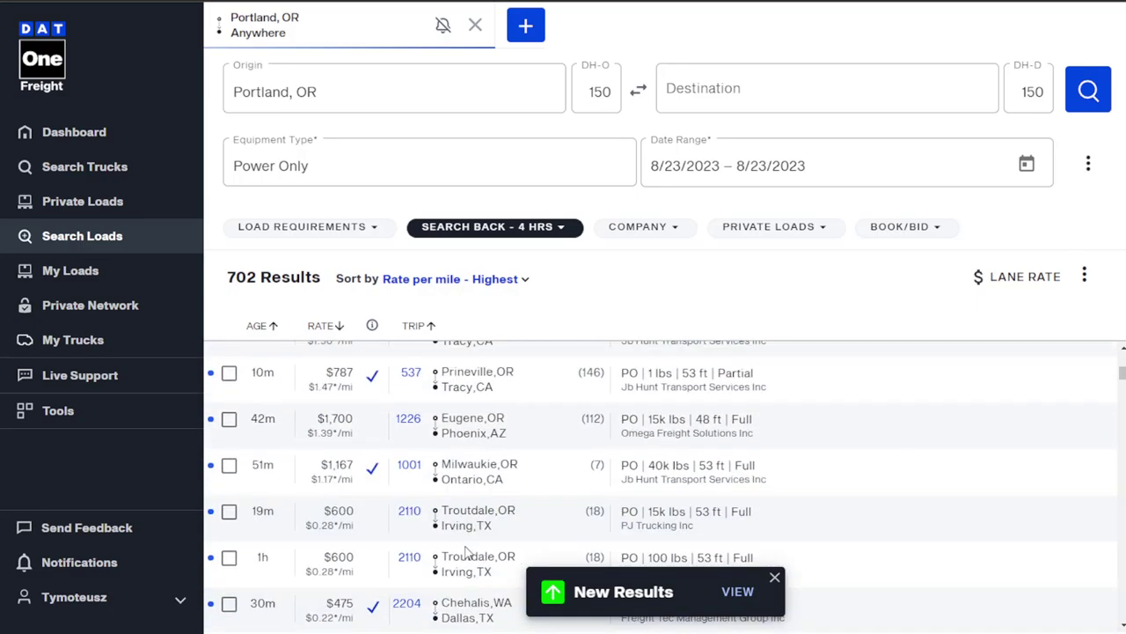
{"action": "scroll", "coordinate": [453, 440], "scroll_direction": "up", "scroll_amount": 6}
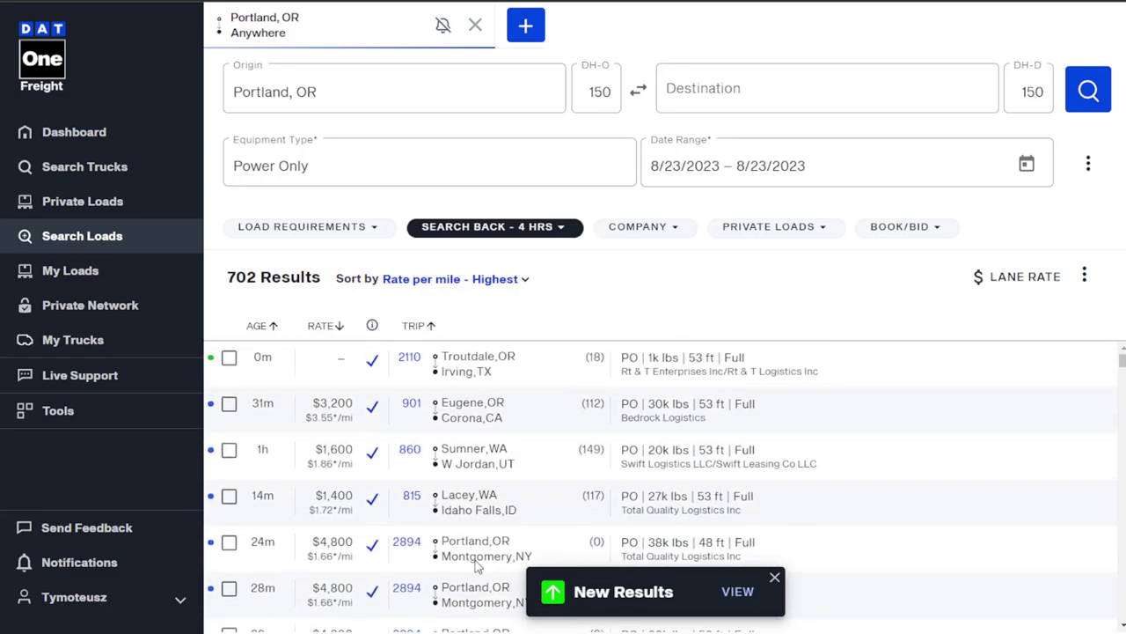
Change the load search origin to Tracy, CA and run the search.
{"action": "left_click", "coordinate": [384, 85]}
{"action": "triple_click", "coordinate": [334, 93]}
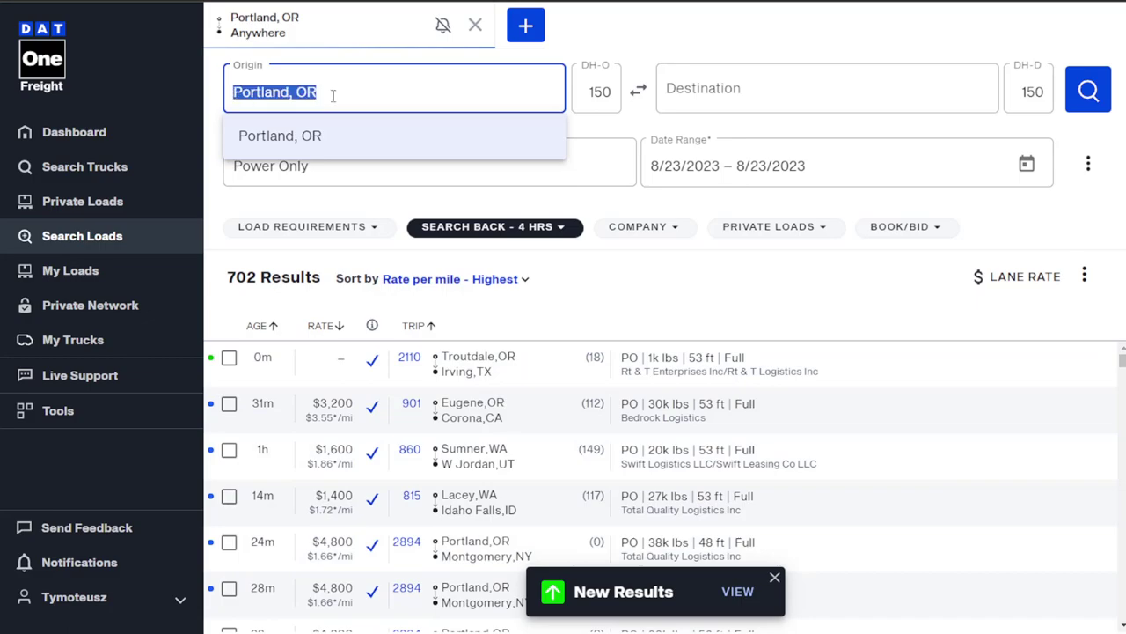
{"action": "key", "text": "BackSpace"}
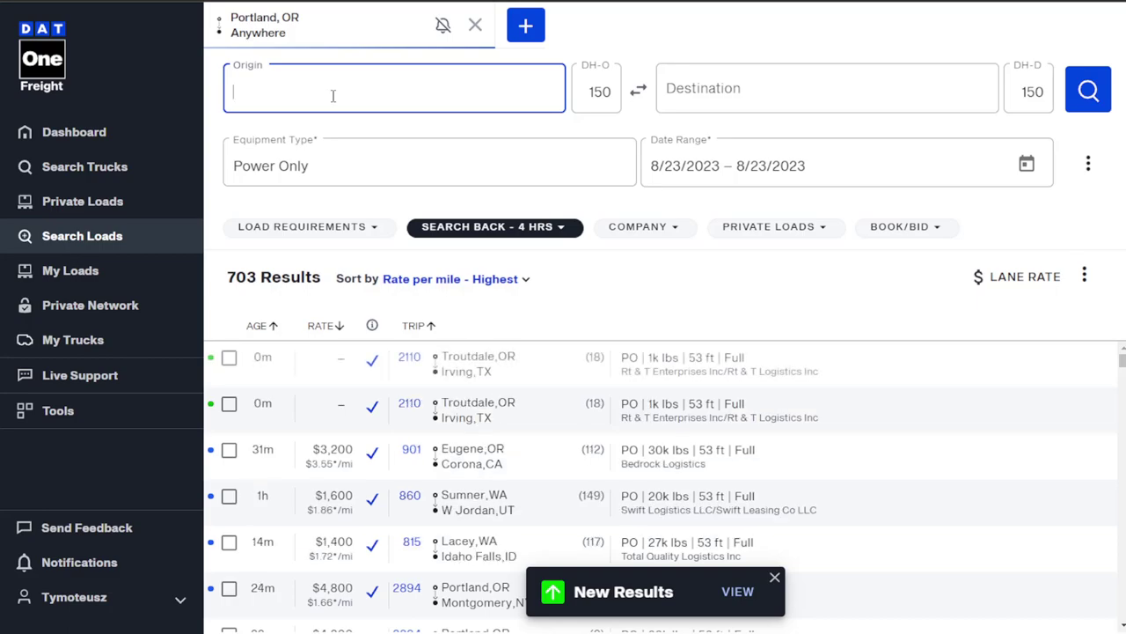
{"action": "type", "text": "Tracy"}
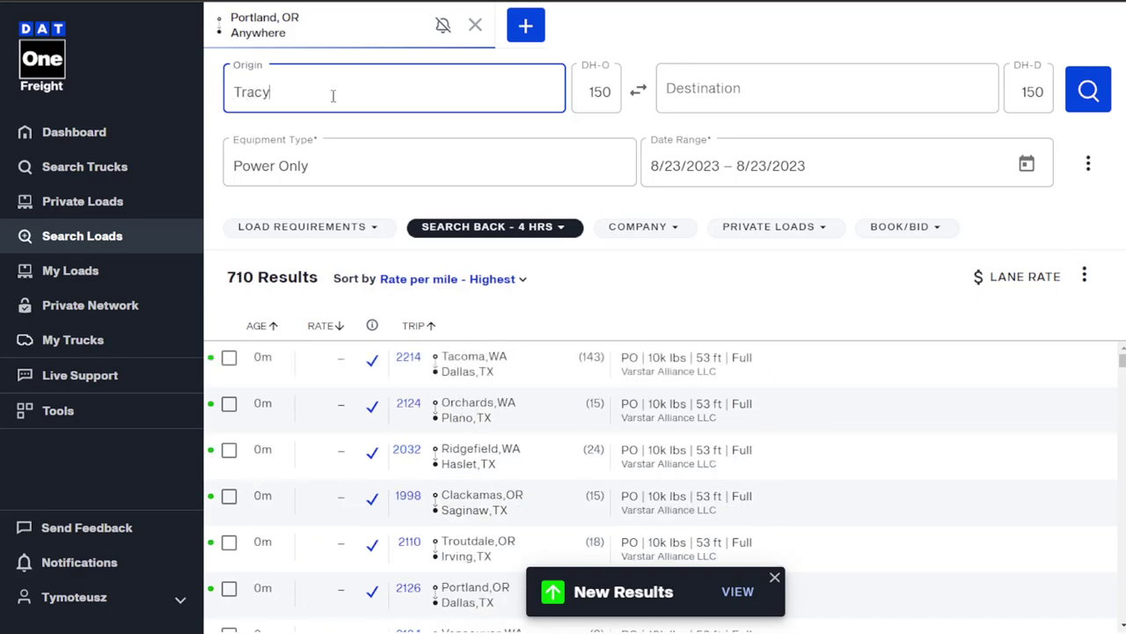
{"action": "left_click", "coordinate": [311, 131]}
{"action": "left_click", "coordinate": [1089, 91]}
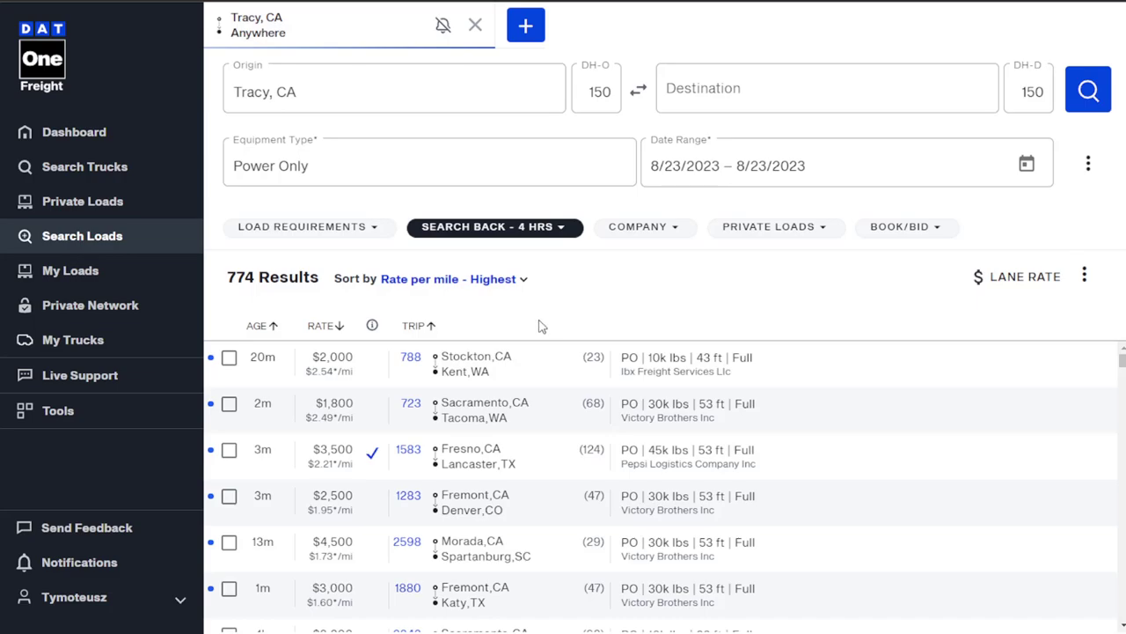
Review the rates and destinations of the loads leaving the Tracy area.
{"action": "scroll", "coordinate": [557, 423], "scroll_direction": "down", "scroll_amount": 3}
{"action": "scroll", "coordinate": [561, 440], "scroll_direction": "up", "scroll_amount": 2}
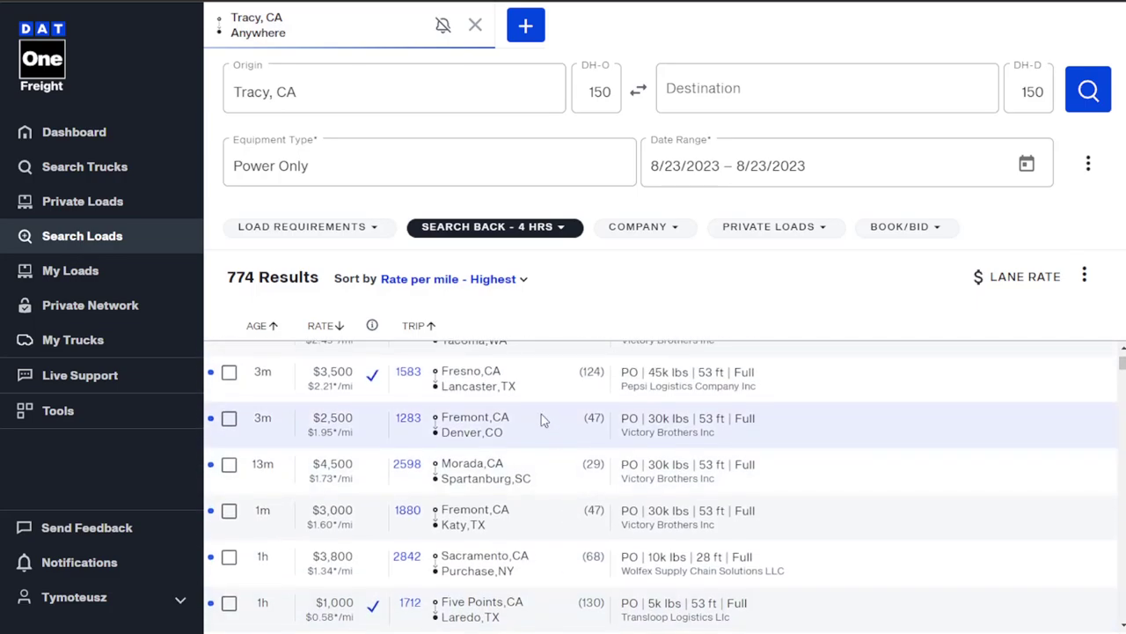
{"action": "scroll", "coordinate": [563, 475], "scroll_direction": "down", "scroll_amount": 4}
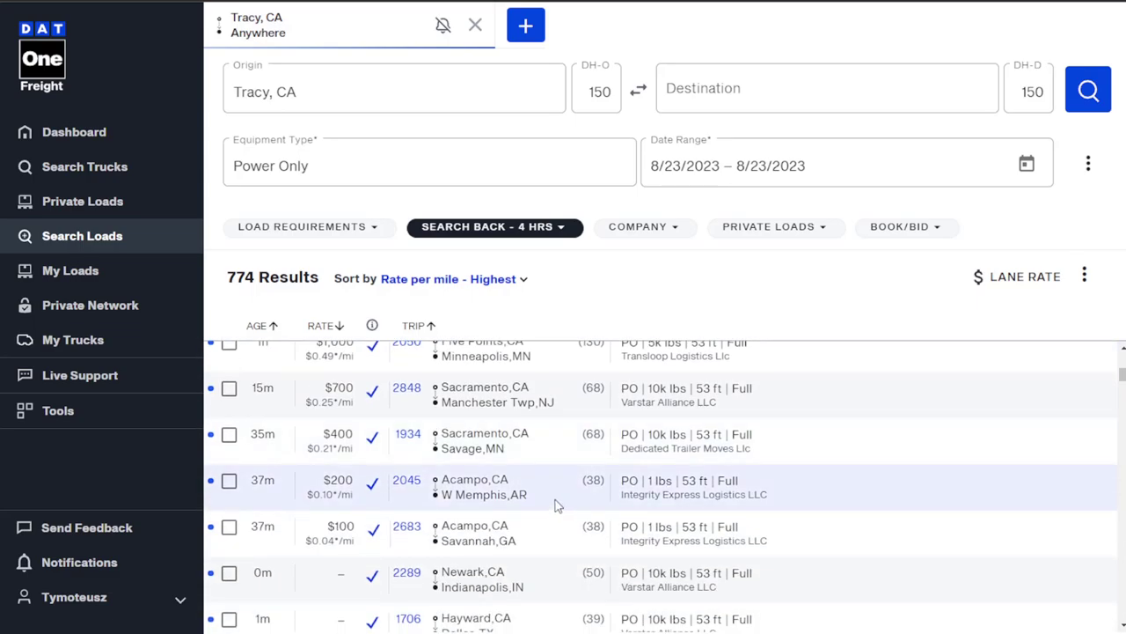
{"action": "scroll", "coordinate": [553, 384], "scroll_direction": "down", "scroll_amount": 2}
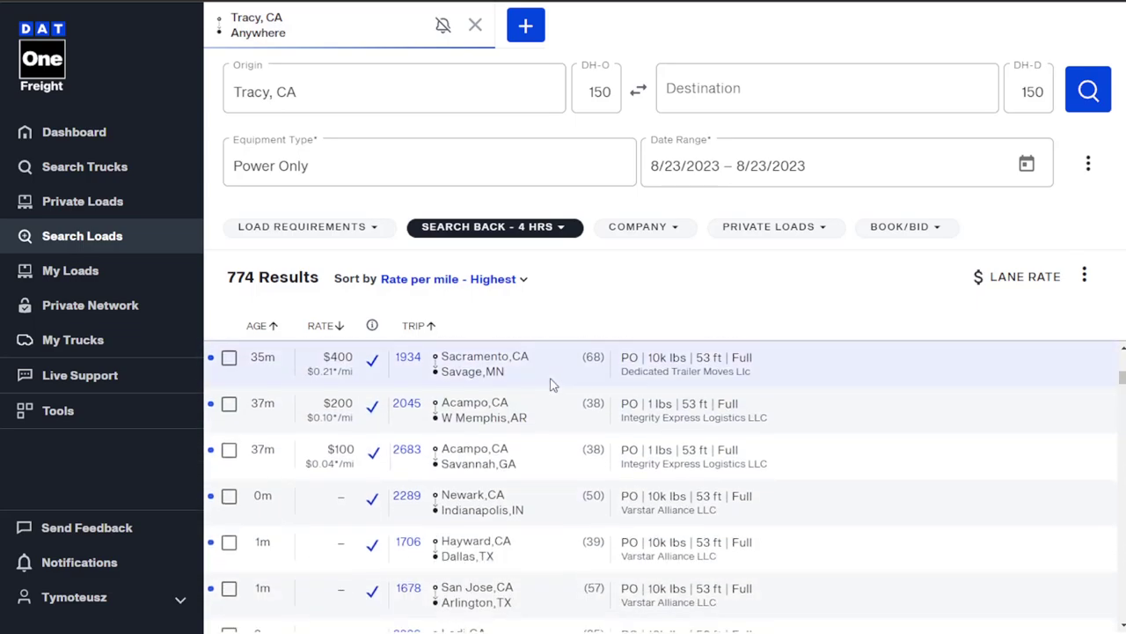
{"action": "scroll", "coordinate": [552, 384], "scroll_direction": "down", "scroll_amount": 3}
{"action": "scroll", "coordinate": [552, 384], "scroll_direction": "down", "scroll_amount": 3}
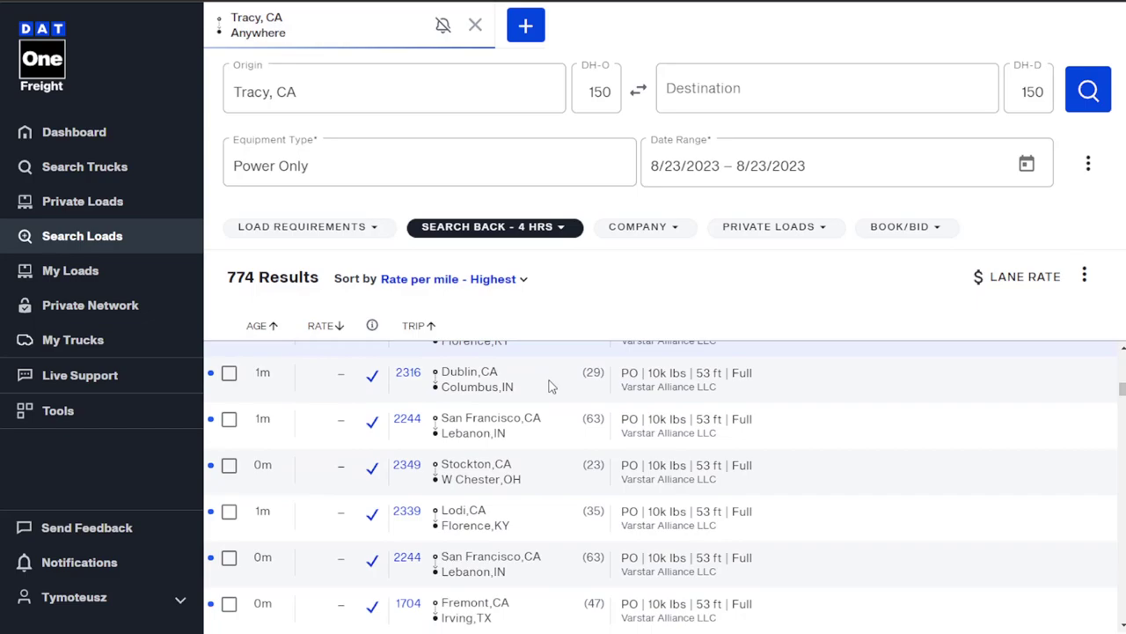
{"action": "scroll", "coordinate": [597, 457], "scroll_direction": "up", "scroll_amount": 10}
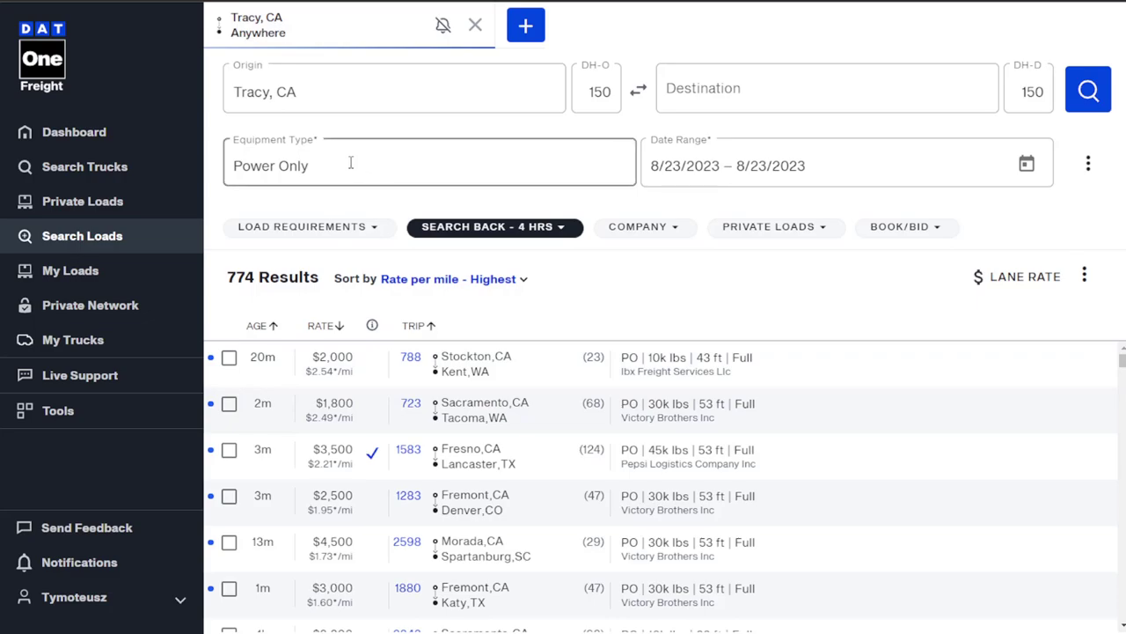
Search loads with Ontario, CA as the origin and dismiss the results limit notice.
{"action": "left_click", "coordinate": [320, 92]}
{"action": "double_click", "coordinate": [320, 93]}
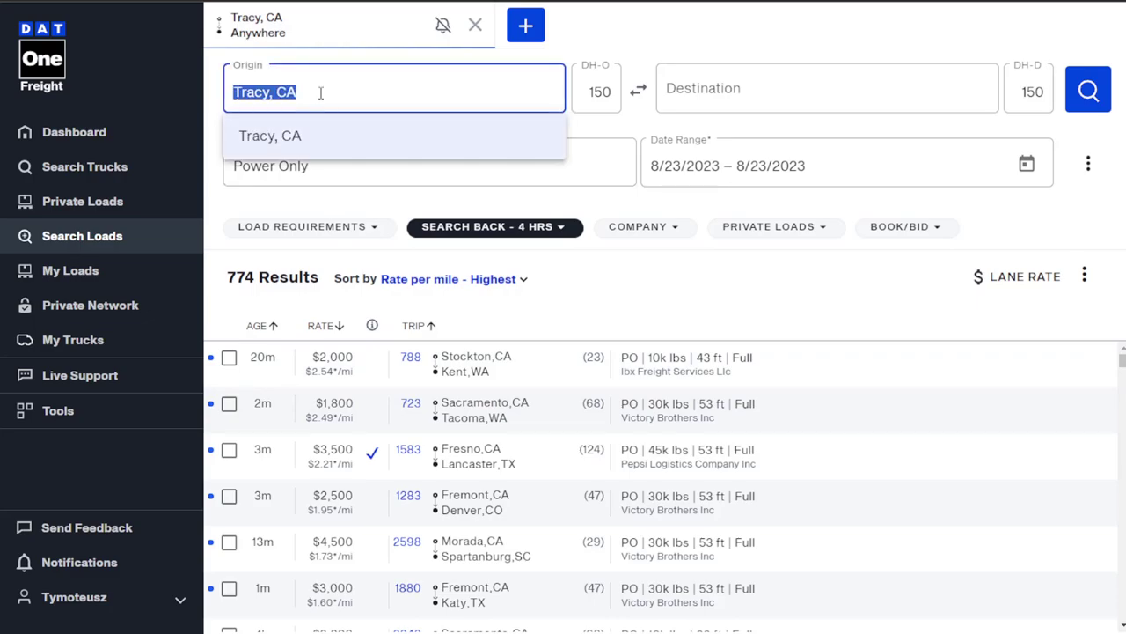
{"action": "type", "text": "Ontar"}
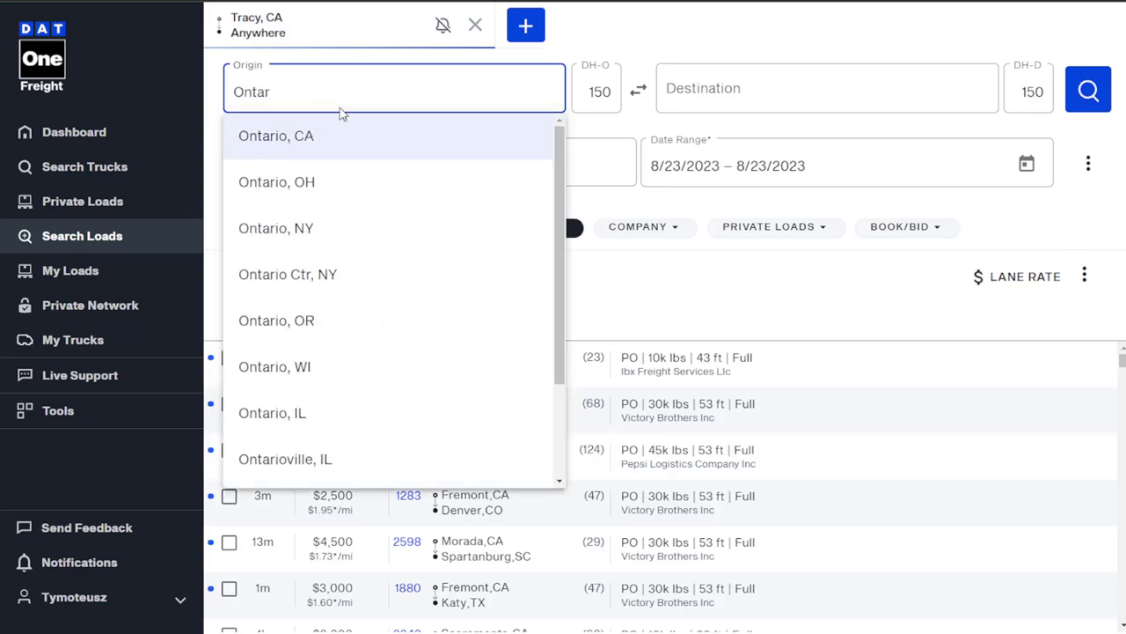
{"action": "left_click", "coordinate": [325, 136]}
{"action": "left_click", "coordinate": [1088, 91]}
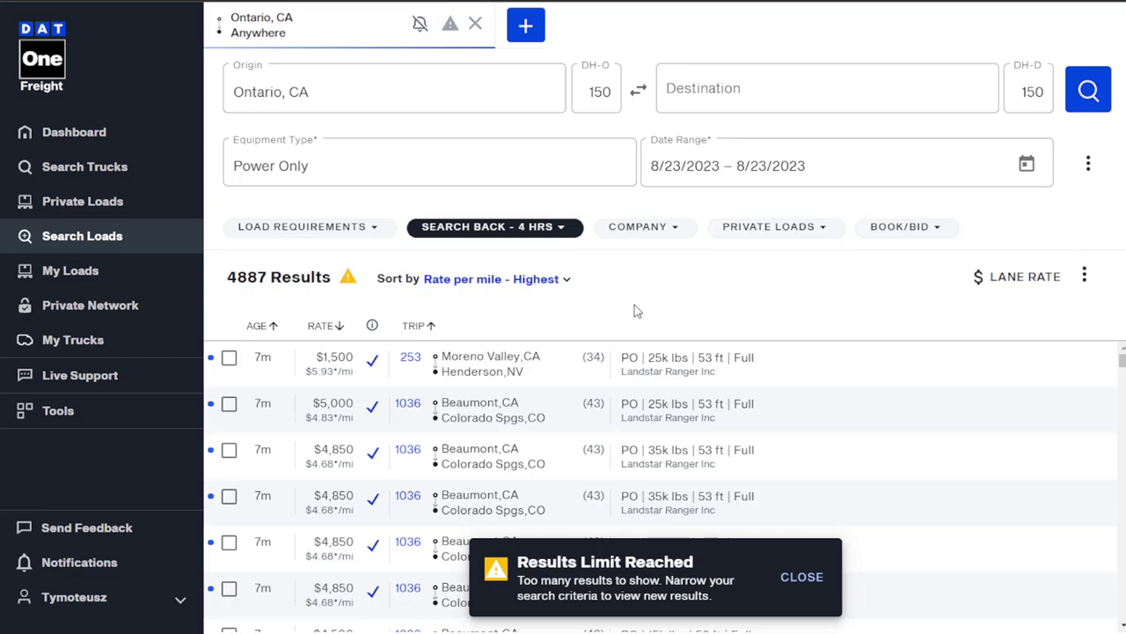
{"action": "left_click", "coordinate": [797, 578]}
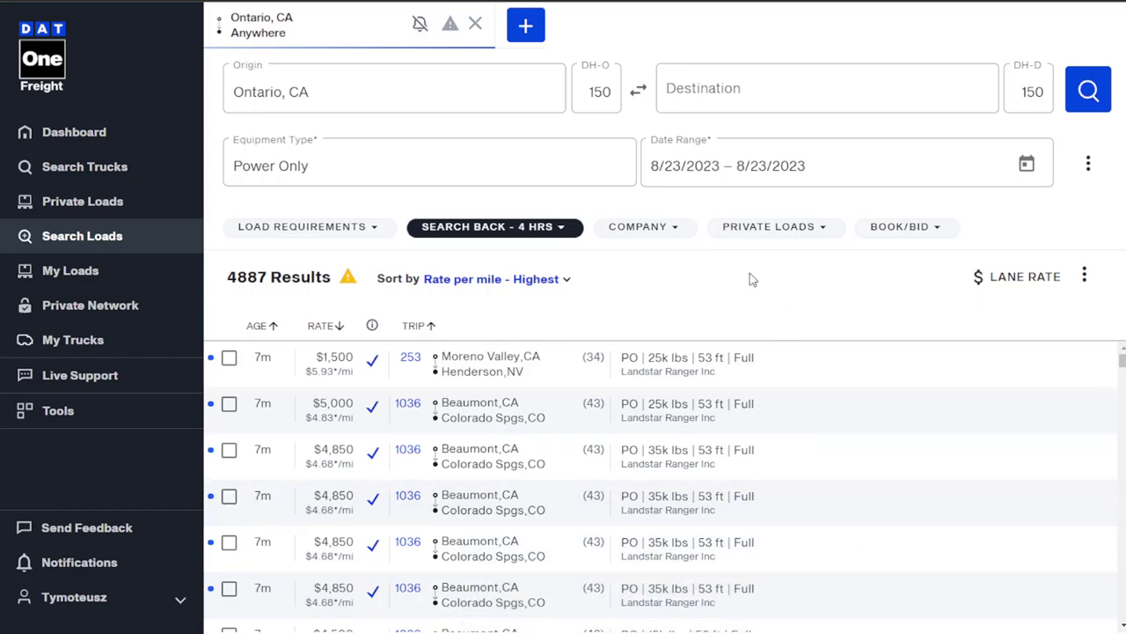
Examine the rates, destinations and brokers of the loads leaving the Ontario, CA area.
{"action": "scroll", "coordinate": [565, 399], "scroll_direction": "down", "scroll_amount": 3}
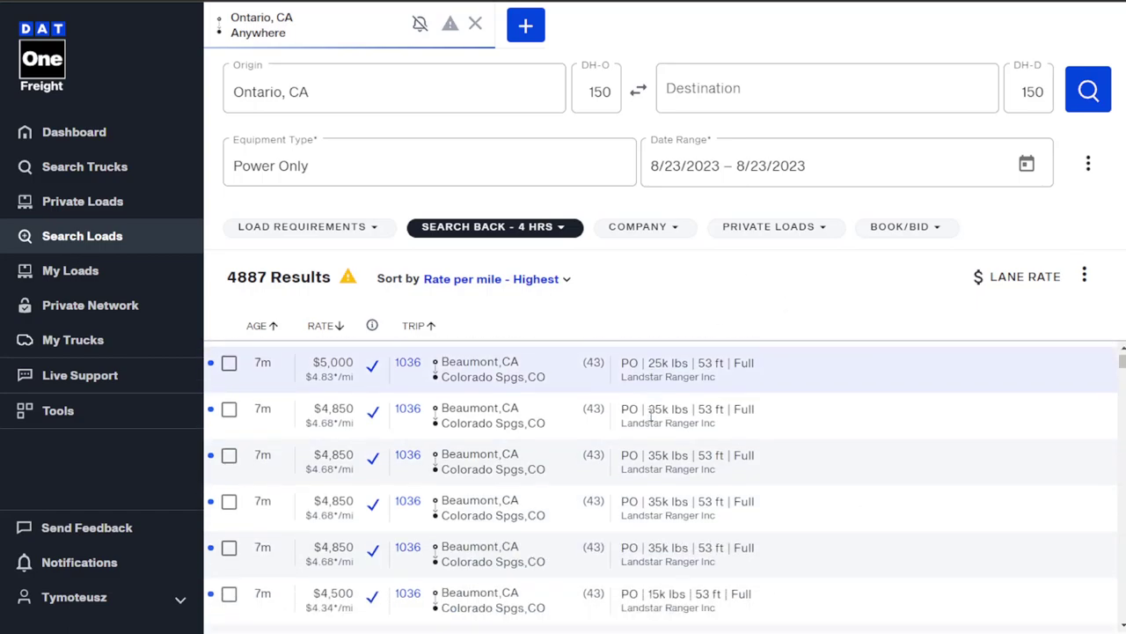
{"action": "scroll", "coordinate": [566, 398], "scroll_direction": "down", "scroll_amount": 3}
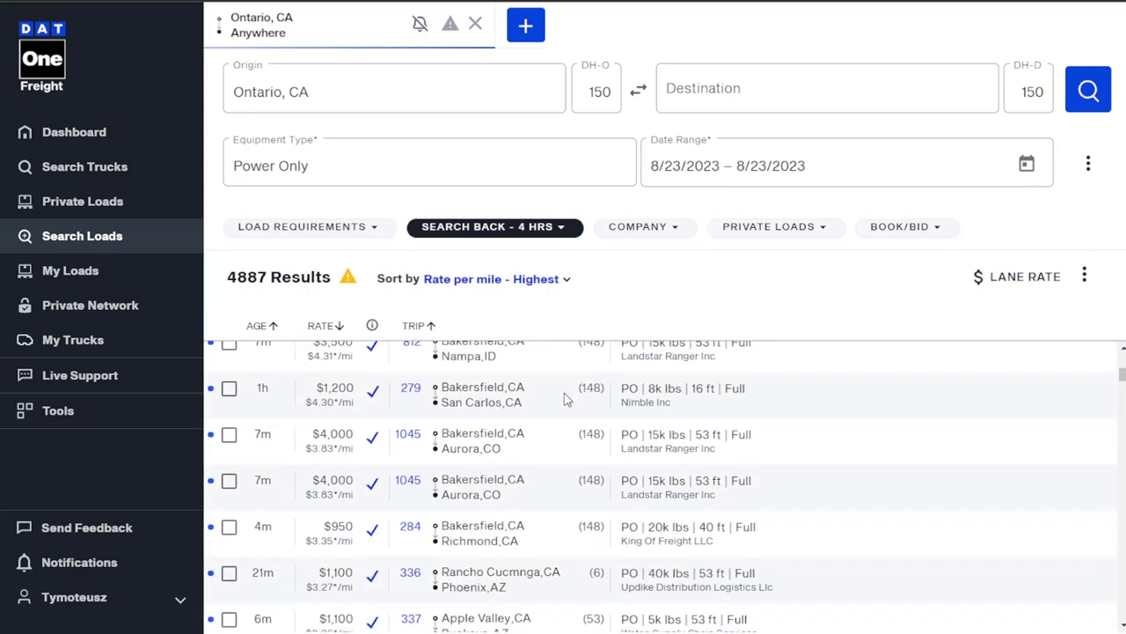
{"action": "scroll", "coordinate": [566, 398], "scroll_direction": "down", "scroll_amount": 3}
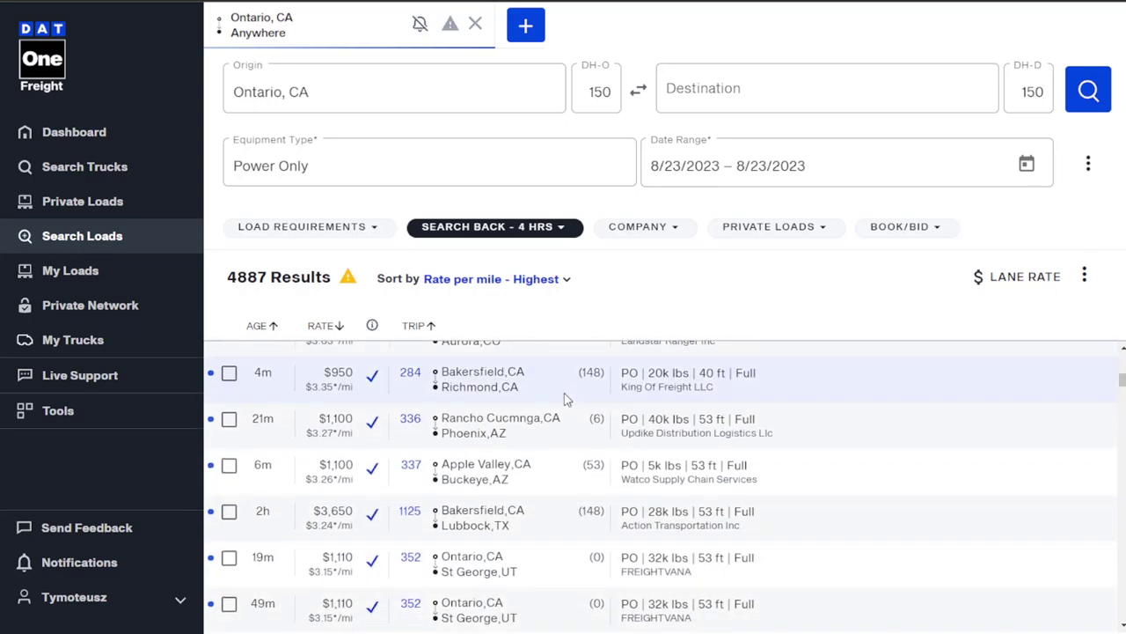
{"action": "scroll", "coordinate": [566, 398], "scroll_direction": "down", "scroll_amount": 5}
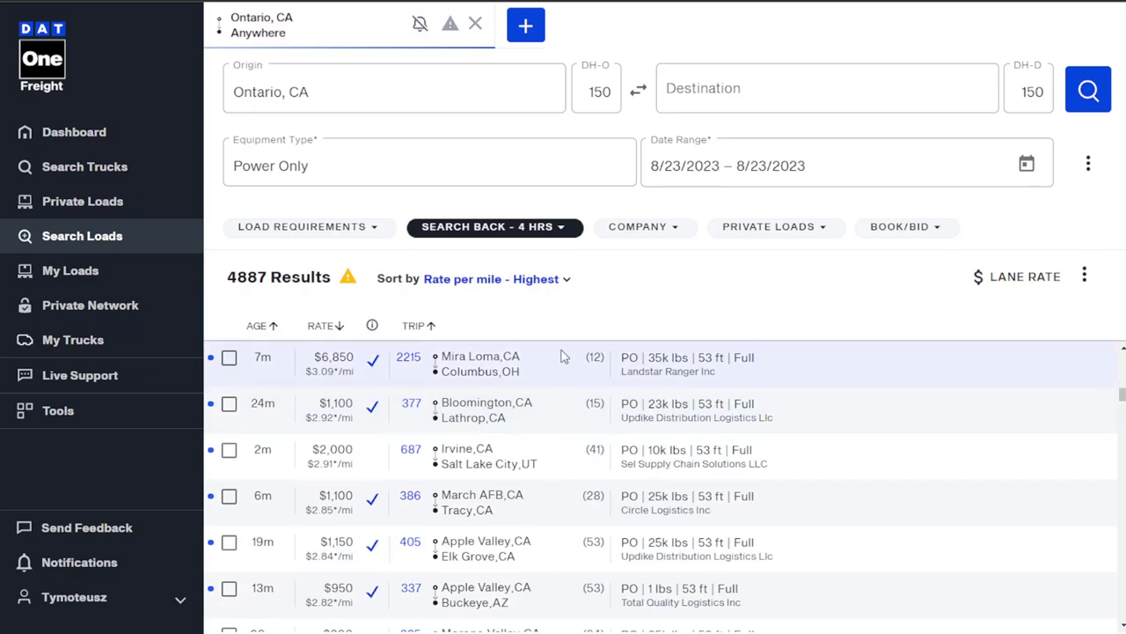
{"action": "left_click", "coordinate": [566, 357]}
{"action": "scroll", "coordinate": [545, 377], "scroll_direction": "down", "scroll_amount": 3}
{"action": "scroll", "coordinate": [544, 378], "scroll_direction": "up", "scroll_amount": 3}
{"action": "left_click", "coordinate": [547, 421]}
{"action": "scroll", "coordinate": [555, 458], "scroll_direction": "down", "scroll_amount": 5}
{"action": "scroll", "coordinate": [555, 456], "scroll_direction": "down", "scroll_amount": 5}
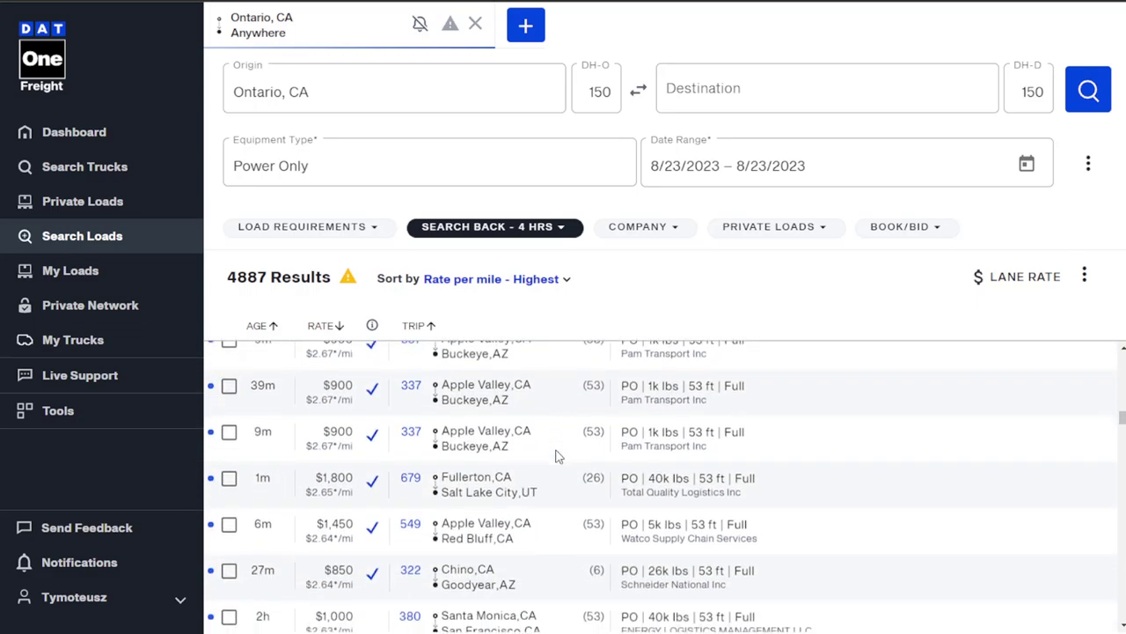
{"action": "scroll", "coordinate": [557, 455], "scroll_direction": "down", "scroll_amount": 3}
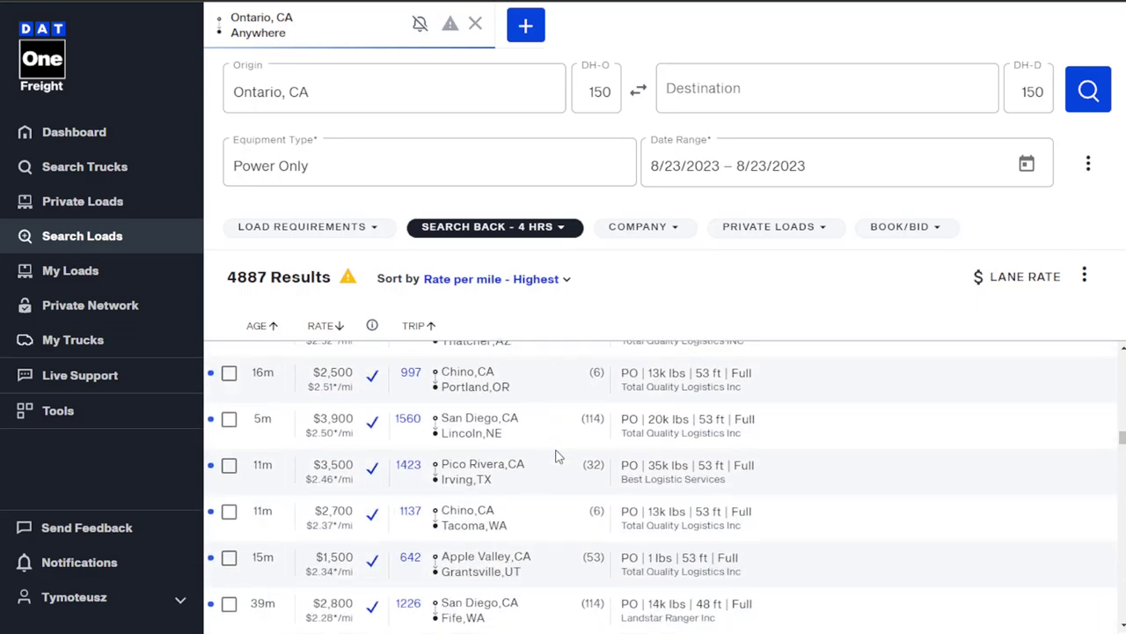
{"action": "scroll", "coordinate": [539, 425], "scroll_direction": "down", "scroll_amount": 1}
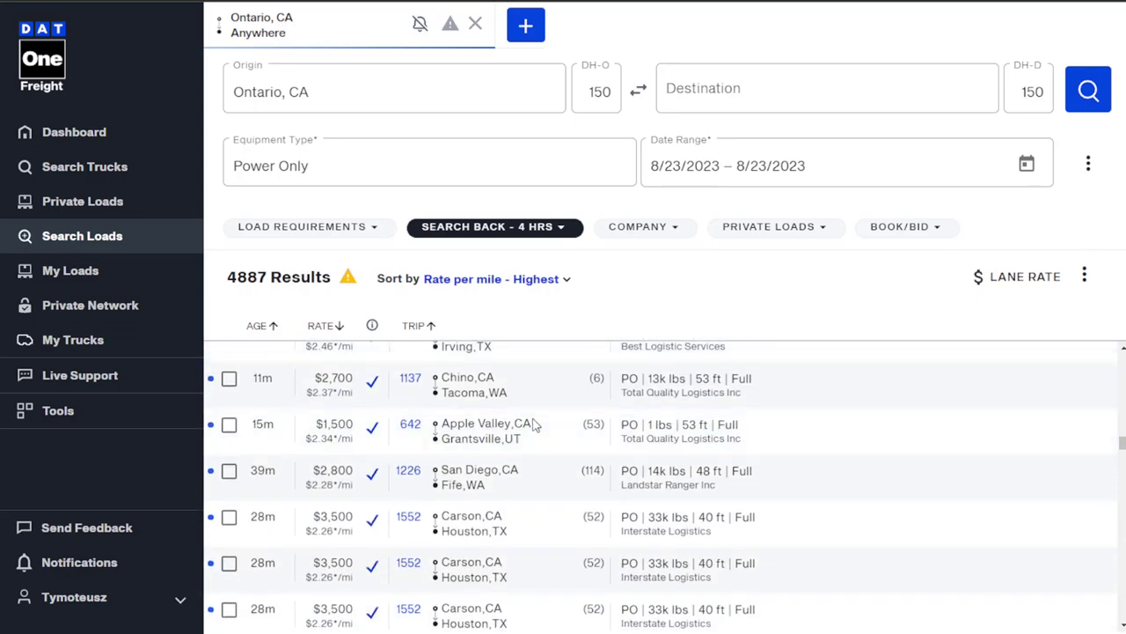
{"action": "scroll", "coordinate": [528, 429], "scroll_direction": "up", "scroll_amount": 8}
{"action": "scroll", "coordinate": [513, 448], "scroll_direction": "up", "scroll_amount": 10}
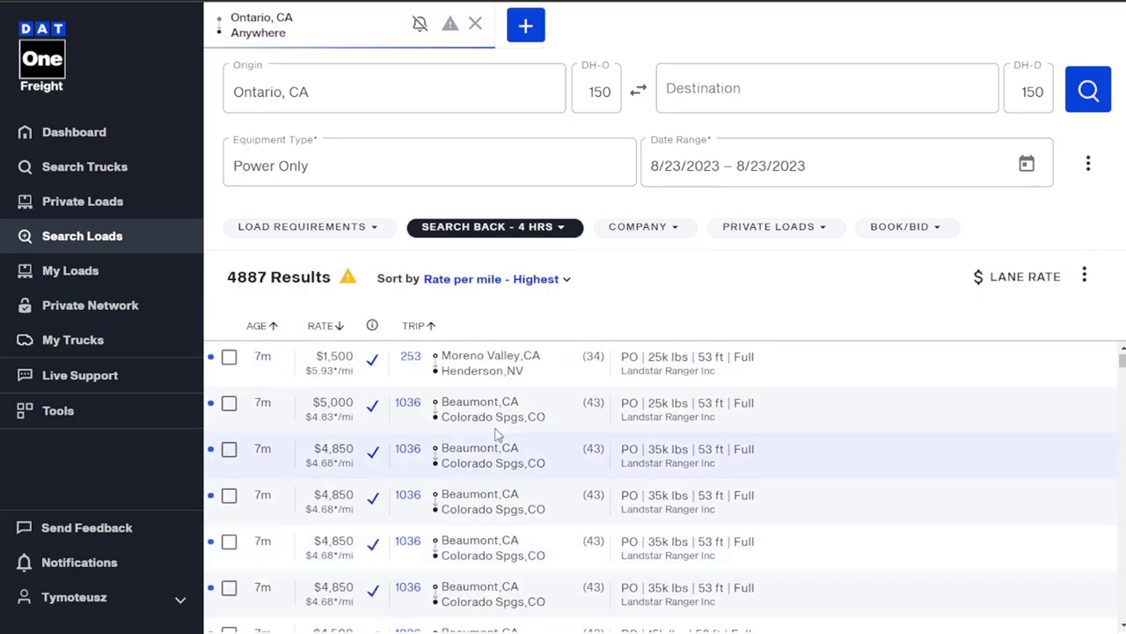
Change the load search origin to Phoenix, AZ and run the search.
{"action": "left_click", "coordinate": [334, 88]}
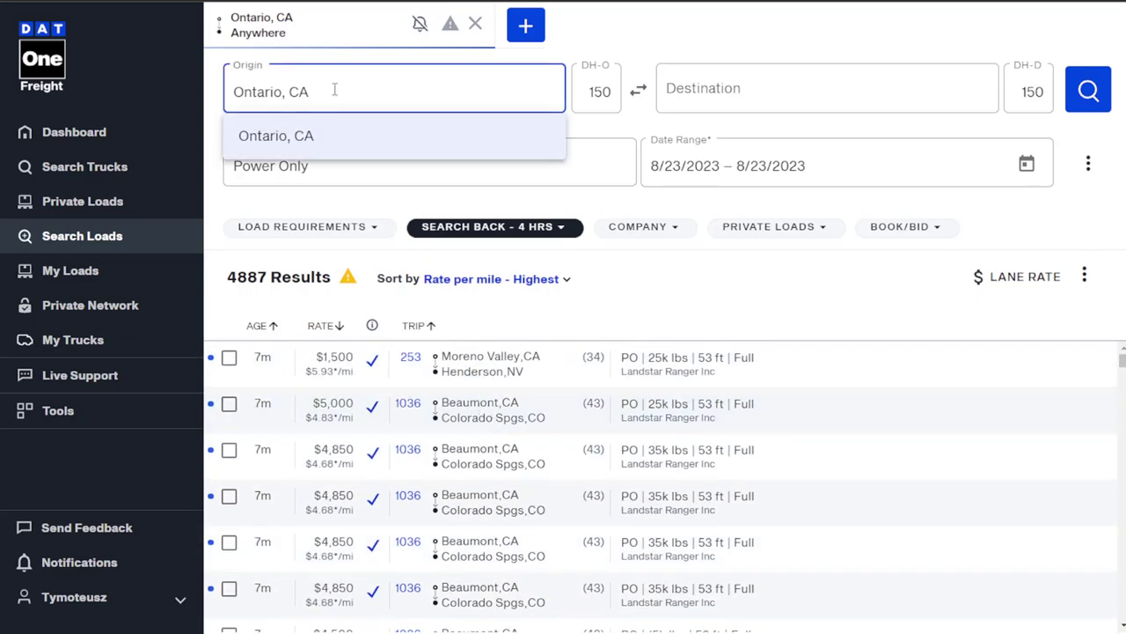
{"action": "triple_click", "coordinate": [334, 89]}
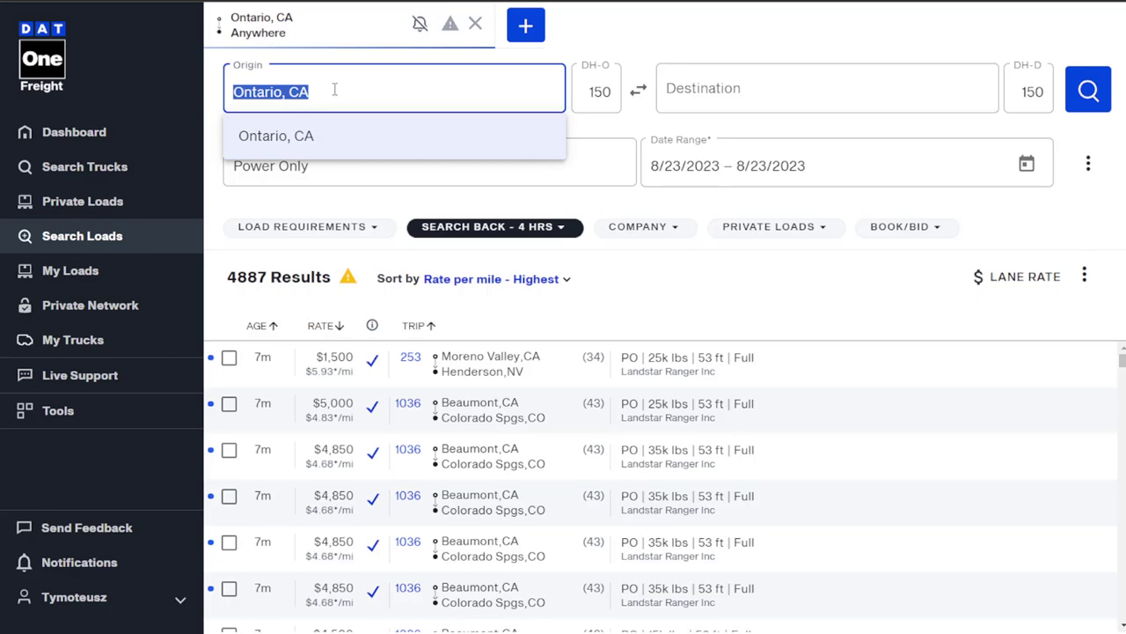
{"action": "key", "text": "BackSpace"}
{"action": "type", "text": "phoenix"}
{"action": "left_click", "coordinate": [330, 137]}
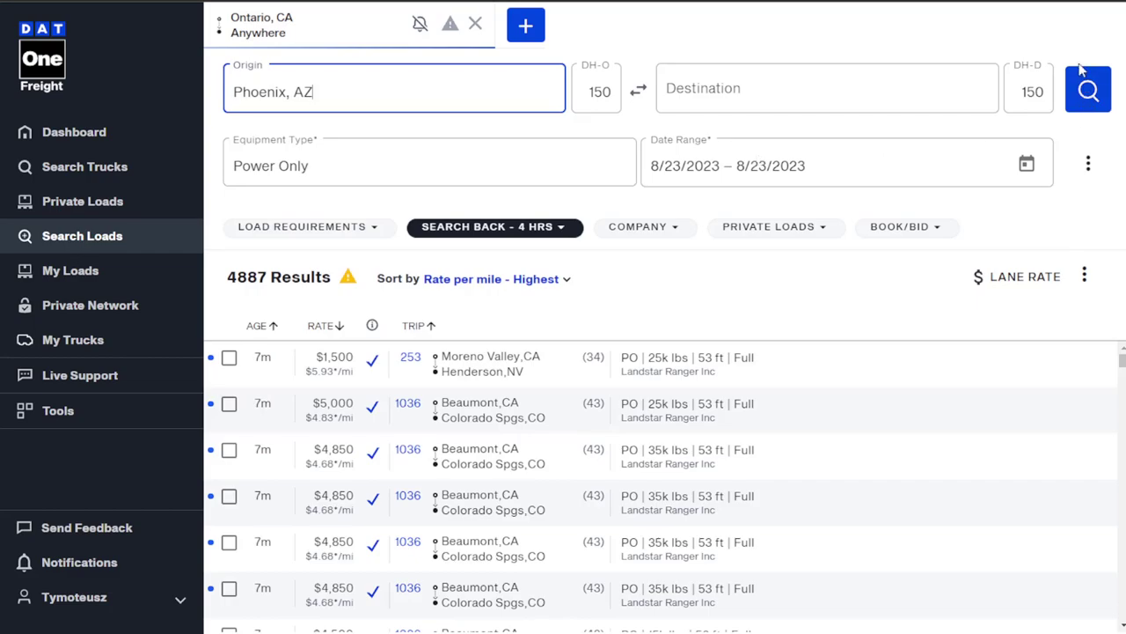
{"action": "left_click", "coordinate": [1086, 84]}
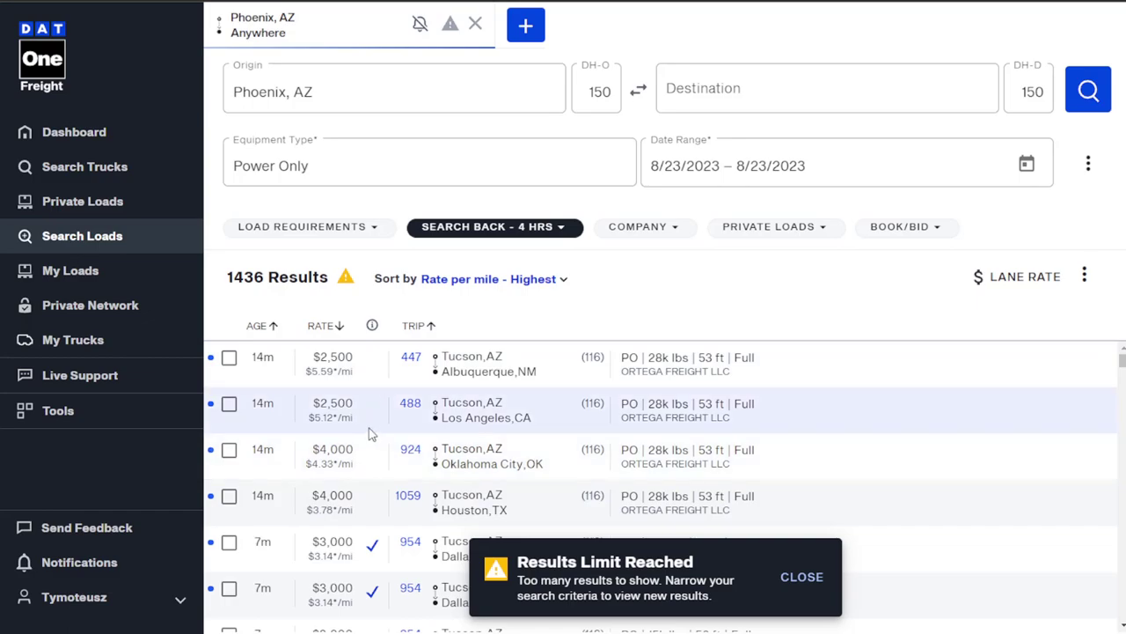
Examine the rates per mile, destinations and brokers of the loads leaving the Phoenix, AZ area.
{"action": "scroll", "coordinate": [367, 445], "scroll_direction": "down", "scroll_amount": 3}
{"action": "scroll", "coordinate": [365, 437], "scroll_direction": "up", "scroll_amount": 3}
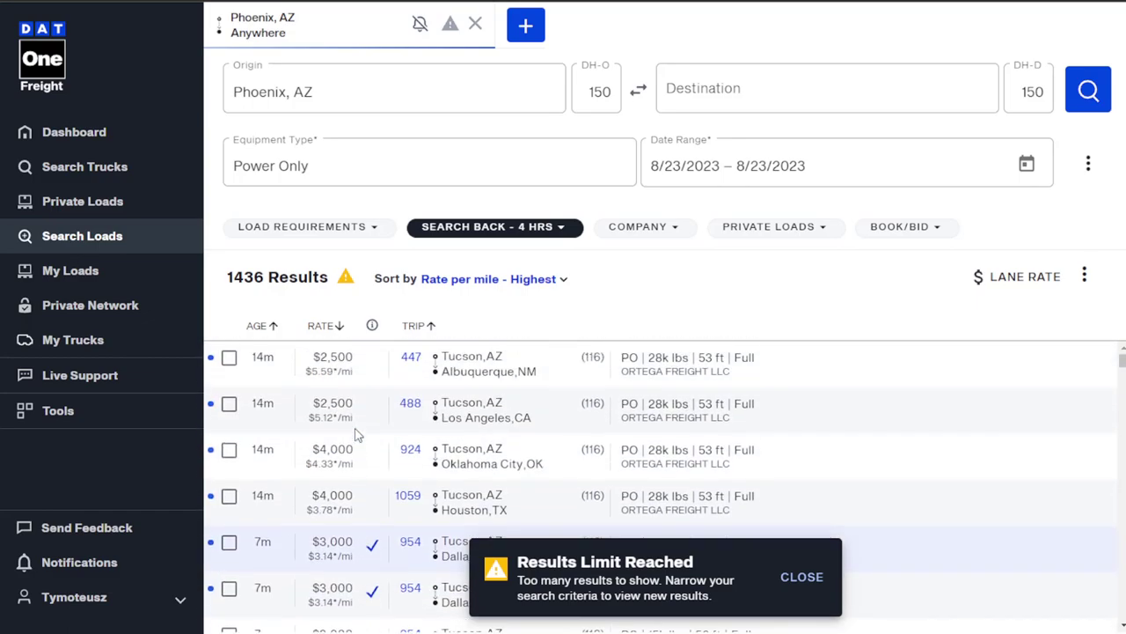
{"action": "scroll", "coordinate": [339, 431], "scroll_direction": "down", "scroll_amount": 5}
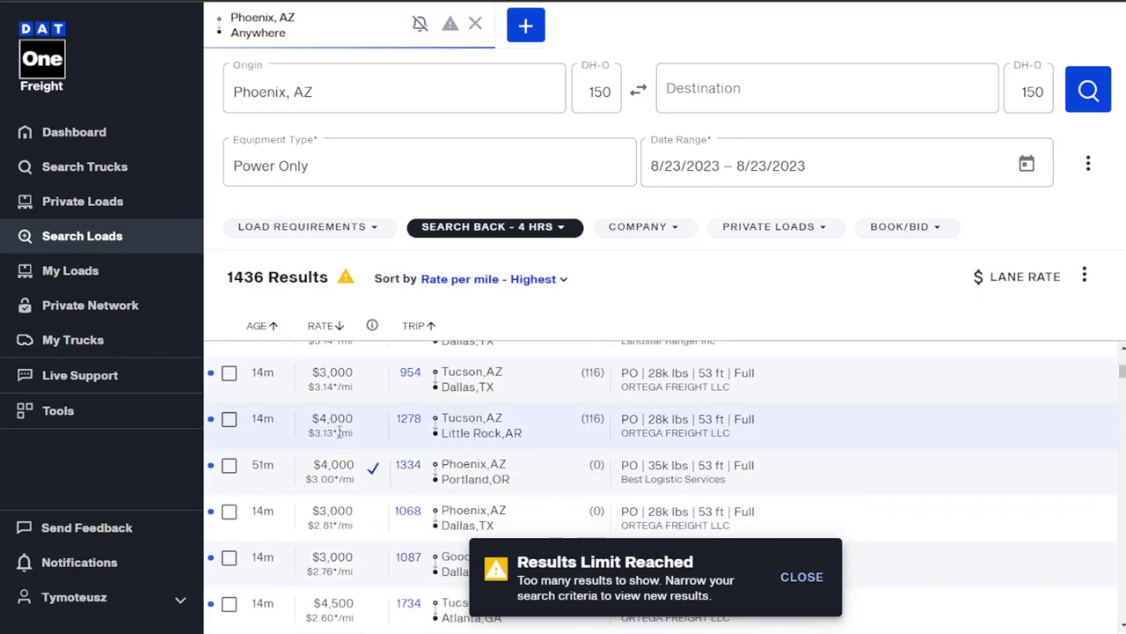
{"action": "scroll", "coordinate": [332, 433], "scroll_direction": "down", "scroll_amount": 9}
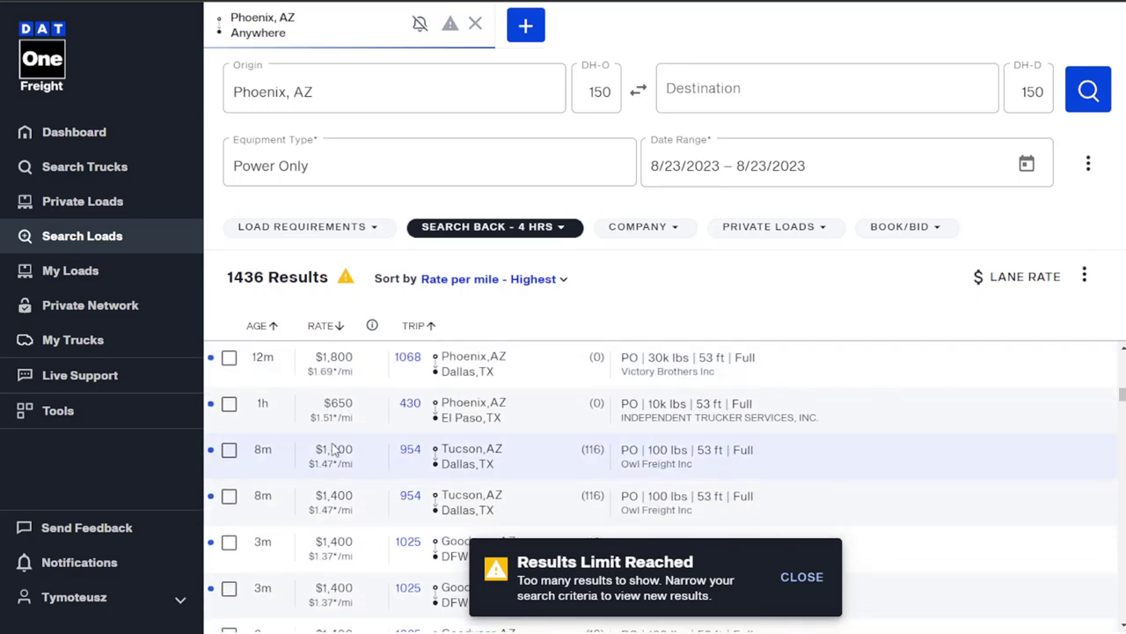
{"action": "scroll", "coordinate": [381, 507], "scroll_direction": "up", "scroll_amount": 4}
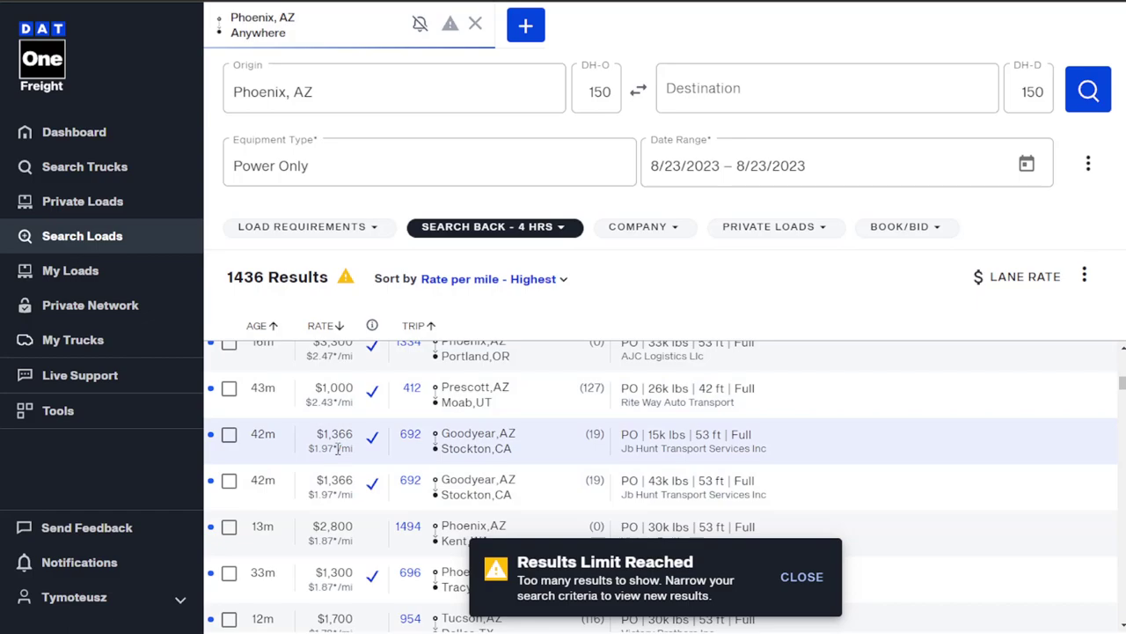
{"action": "scroll", "coordinate": [337, 445], "scroll_direction": "up", "scroll_amount": 6}
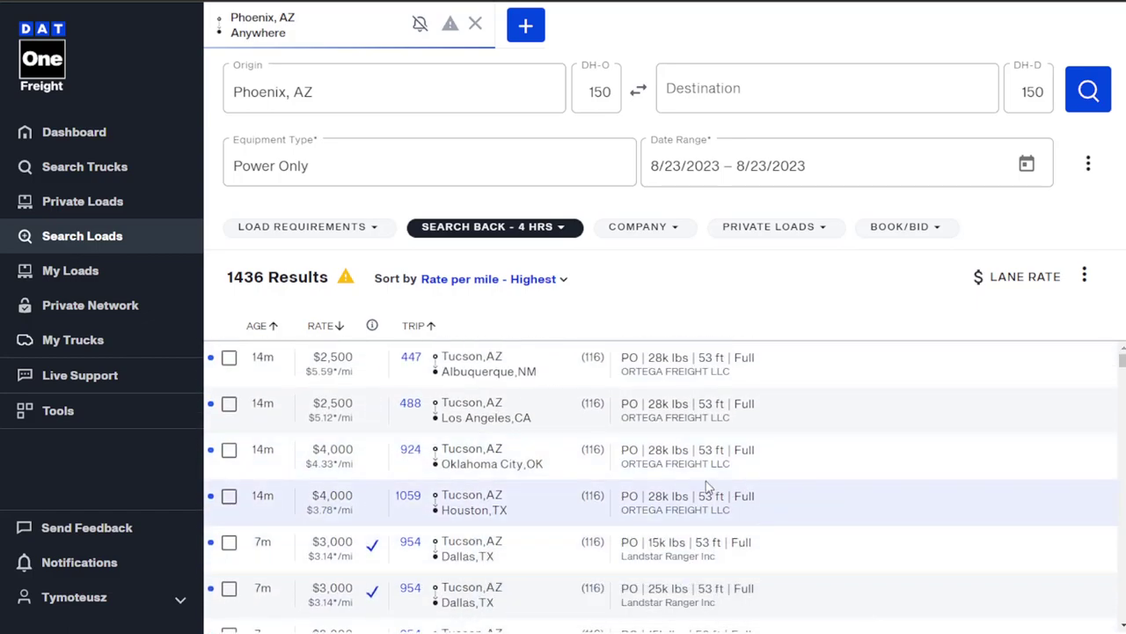
{"action": "scroll", "coordinate": [541, 411], "scroll_direction": "down", "scroll_amount": 1}
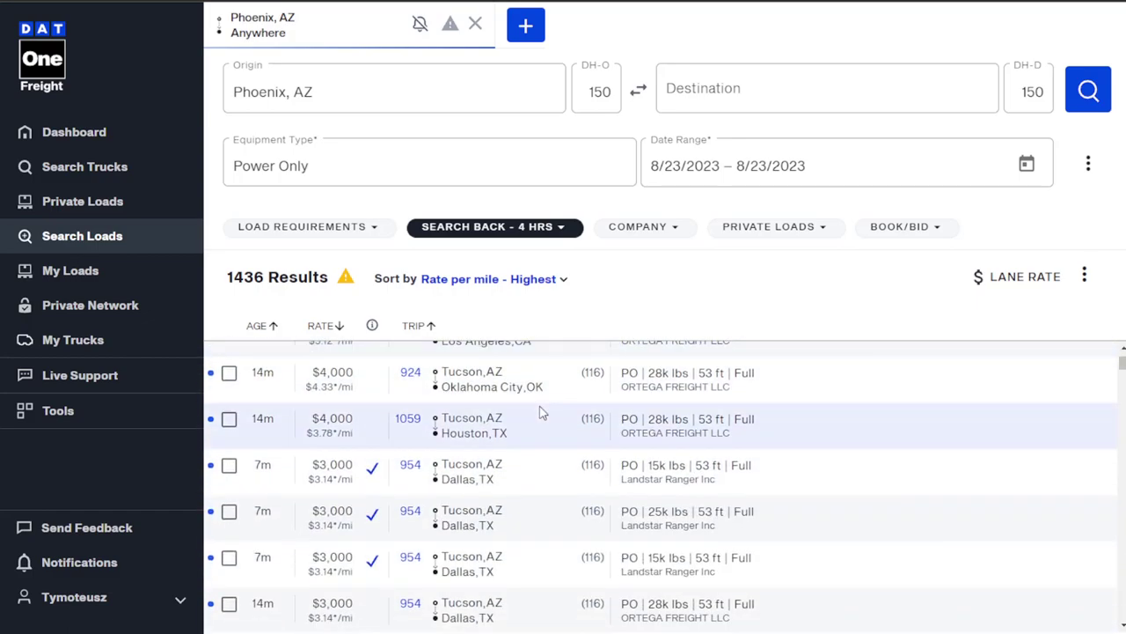
{"action": "scroll", "coordinate": [541, 412], "scroll_direction": "down", "scroll_amount": 4}
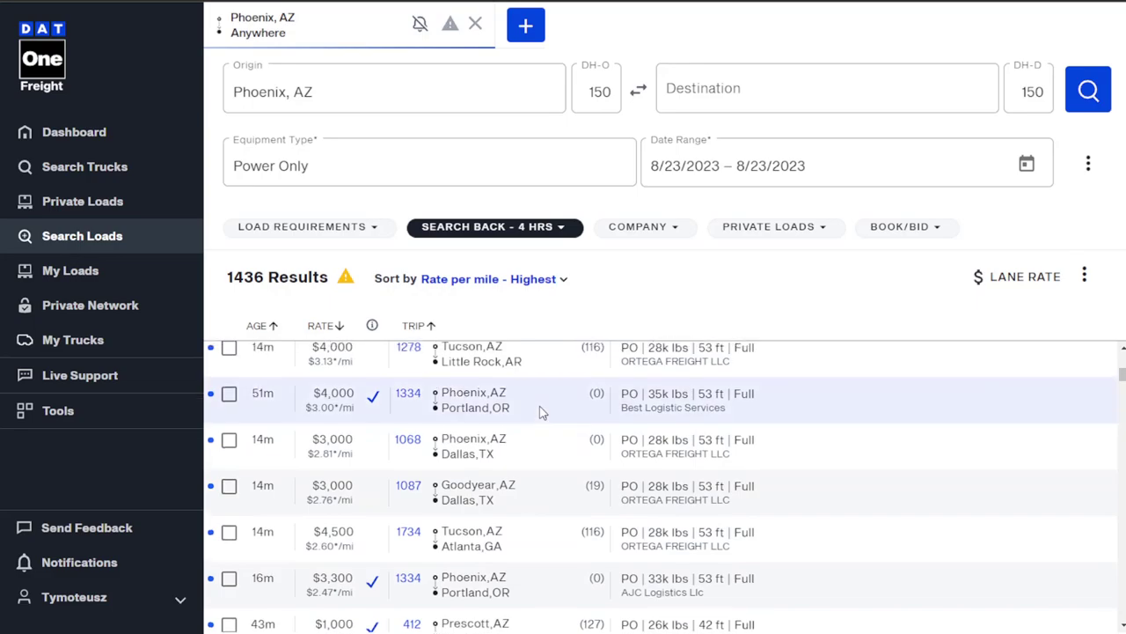
{"action": "scroll", "coordinate": [541, 412], "scroll_direction": "up", "scroll_amount": 1}
{"action": "scroll", "coordinate": [541, 412], "scroll_direction": "down", "scroll_amount": 2}
{"action": "scroll", "coordinate": [533, 413], "scroll_direction": "down", "scroll_amount": 2}
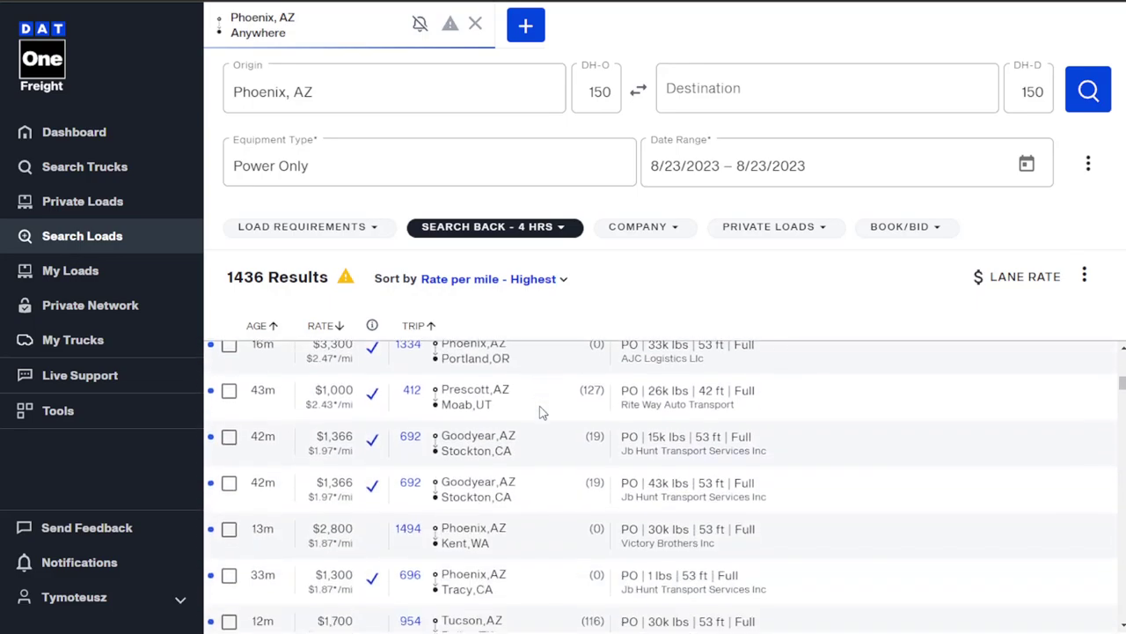
{"action": "scroll", "coordinate": [528, 414], "scroll_direction": "up", "scroll_amount": 10}
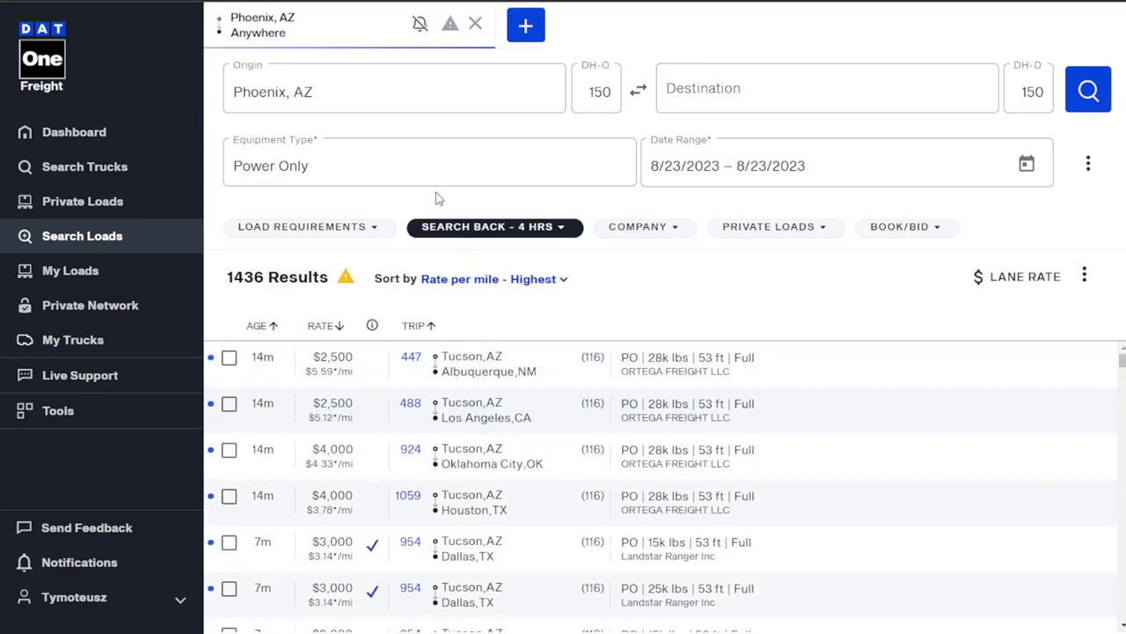
Search loads with Twin Falls, ID as the origin and an origin deadhead of 200 miles.
{"action": "left_click", "coordinate": [328, 97]}
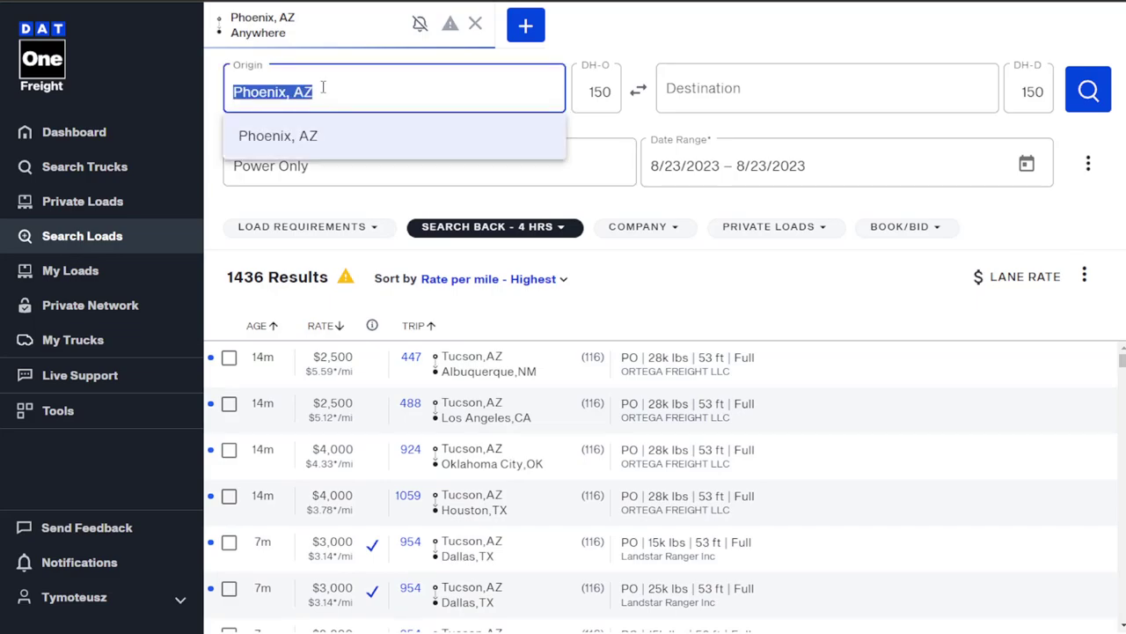
{"action": "type", "text": "twin"}
{"action": "left_click", "coordinate": [339, 139]}
{"action": "left_click", "coordinate": [602, 99]}
{"action": "double_click", "coordinate": [590, 94]}
{"action": "type", "text": "200"}
{"action": "left_click", "coordinate": [1075, 94]}
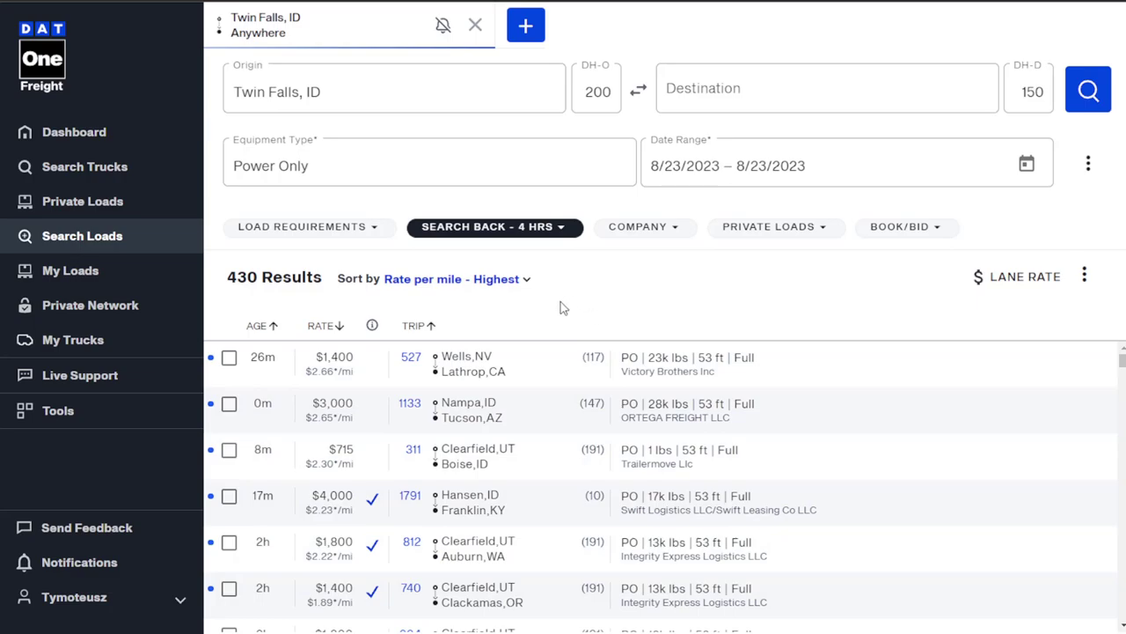
Review the rates and destinations of the loads leaving the Twin Falls, ID area.
{"action": "scroll", "coordinate": [566, 402], "scroll_direction": "down", "scroll_amount": 3}
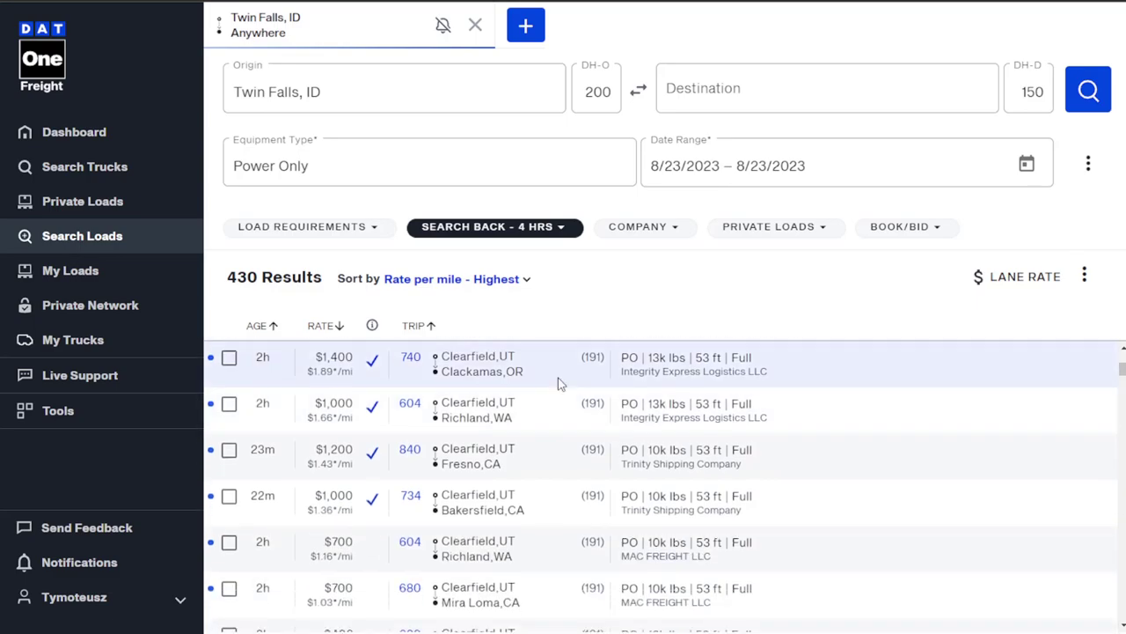
{"action": "scroll", "coordinate": [558, 382], "scroll_direction": "down", "scroll_amount": 3}
{"action": "scroll", "coordinate": [553, 378], "scroll_direction": "down", "scroll_amount": 5}
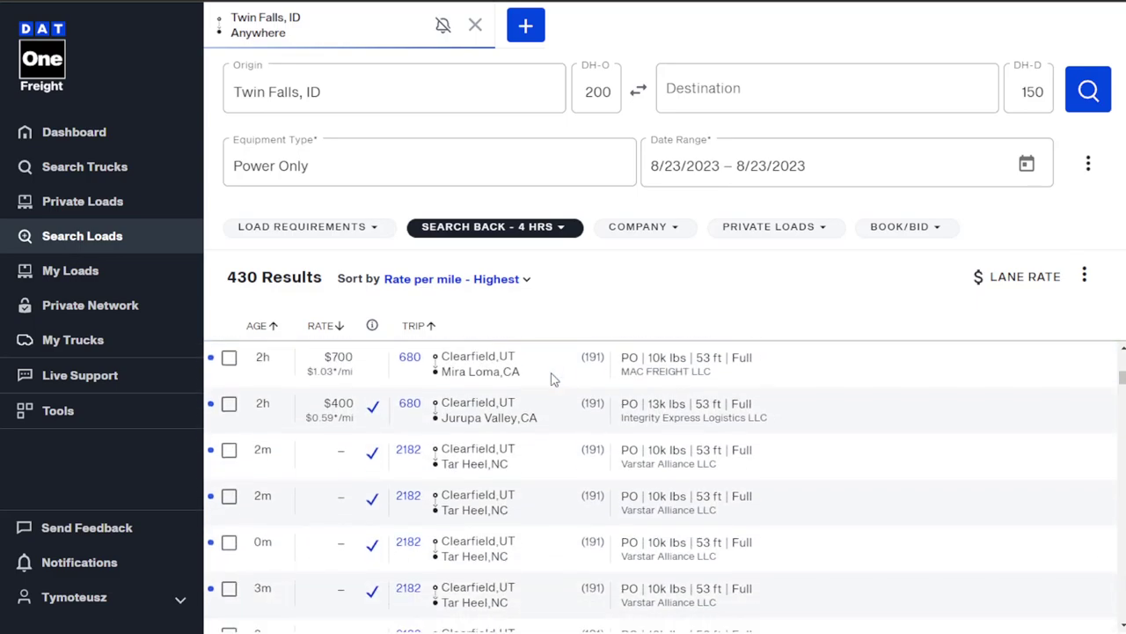
{"action": "scroll", "coordinate": [545, 365], "scroll_direction": "up", "scroll_amount": 12}
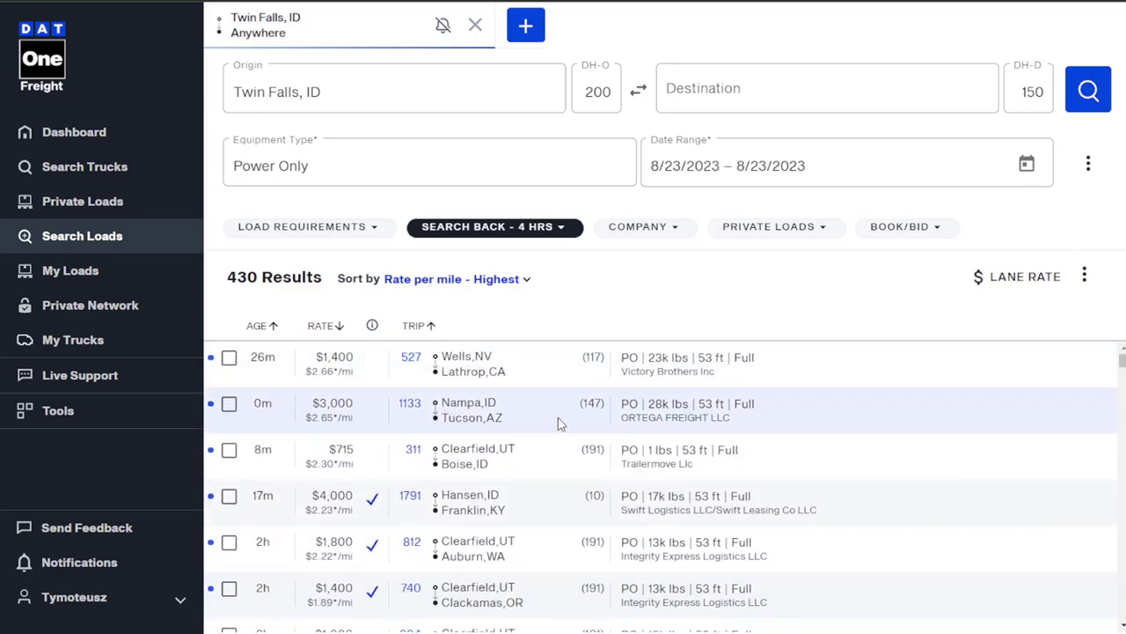
Set the origin deadhead to 150 miles and search loads with Denver, CO as the origin.
{"action": "left_click", "coordinate": [321, 86]}
{"action": "triple_click", "coordinate": [321, 86]}
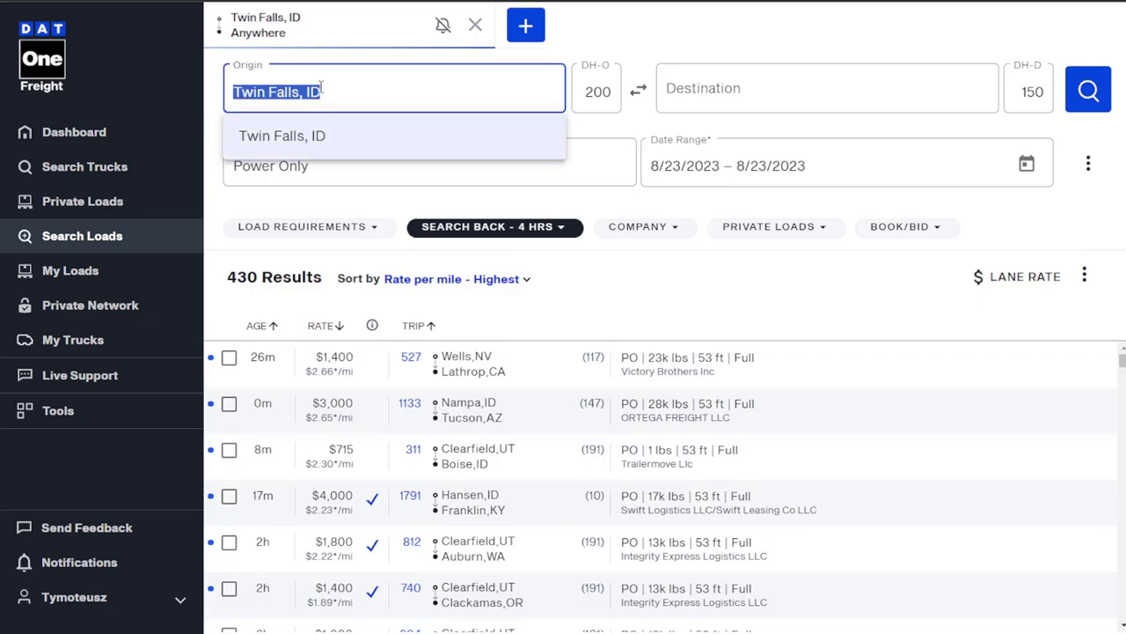
{"action": "key", "text": "BackSpace"}
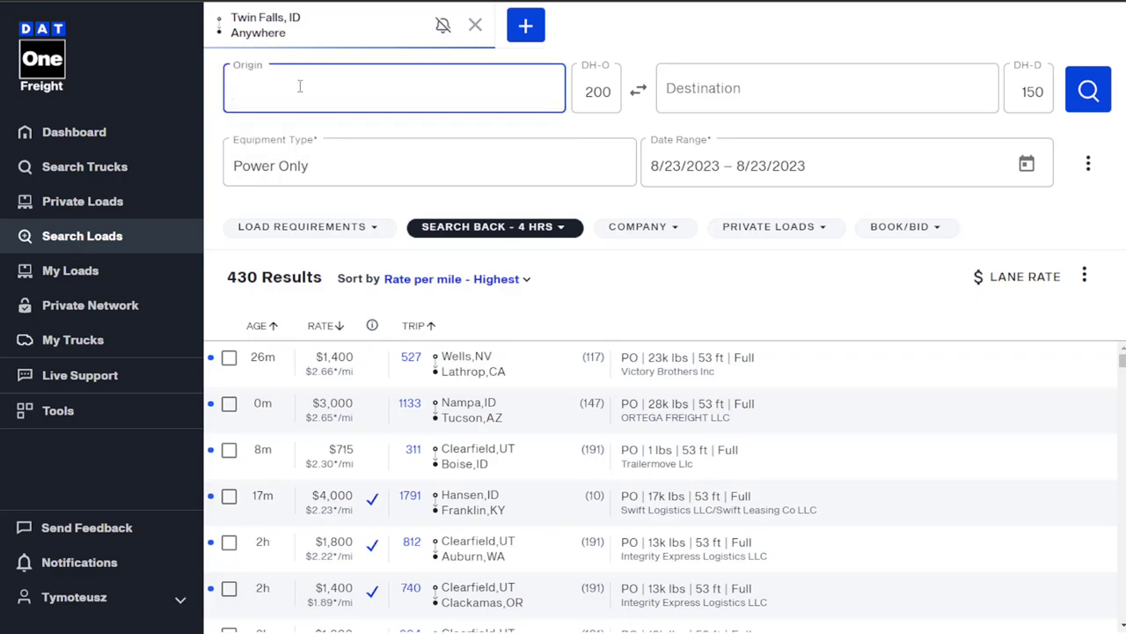
{"action": "left_click", "coordinate": [599, 90]}
{"action": "double_click", "coordinate": [600, 91]}
{"action": "type", "text": "150"}
{"action": "left_click", "coordinate": [465, 95]}
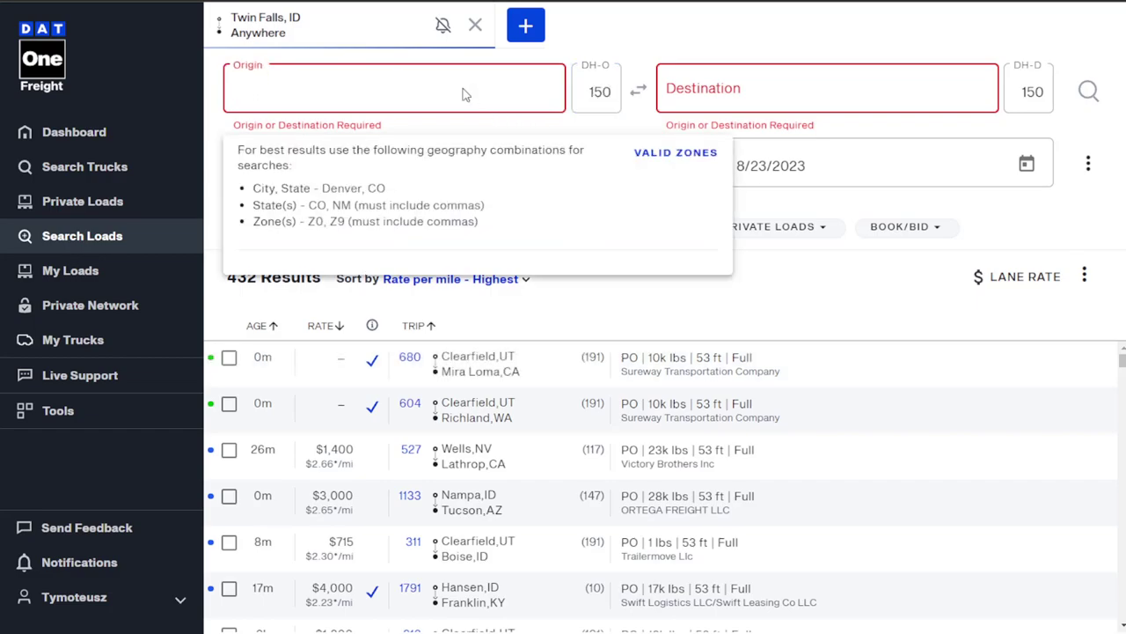
{"action": "type", "text": "Denver"}
{"action": "left_click", "coordinate": [539, 146]}
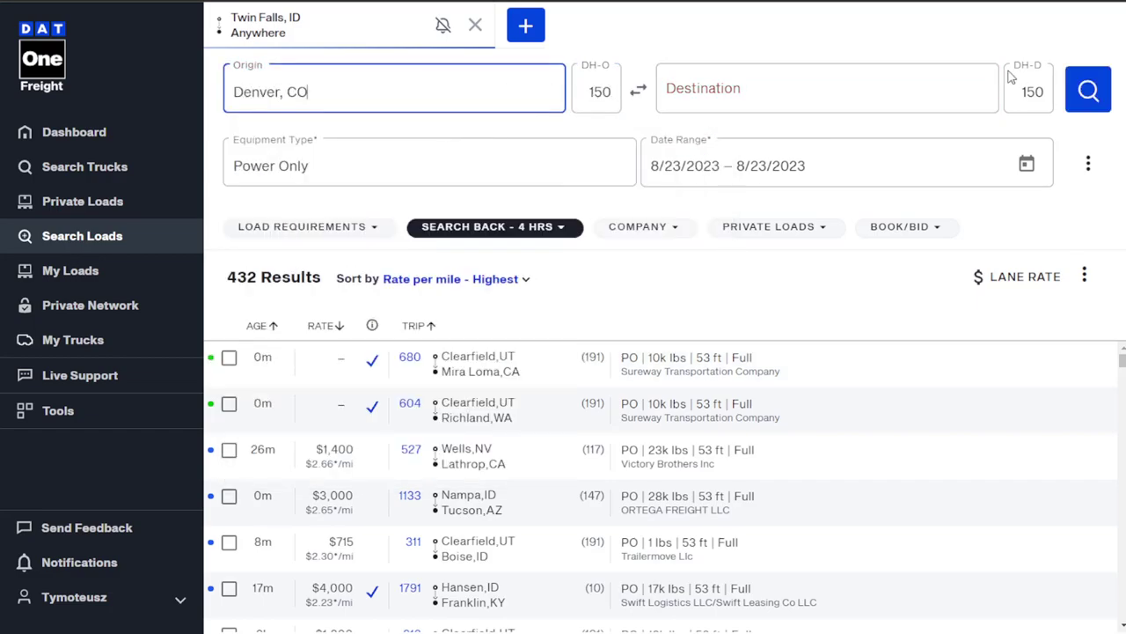
{"action": "left_click", "coordinate": [1082, 88]}
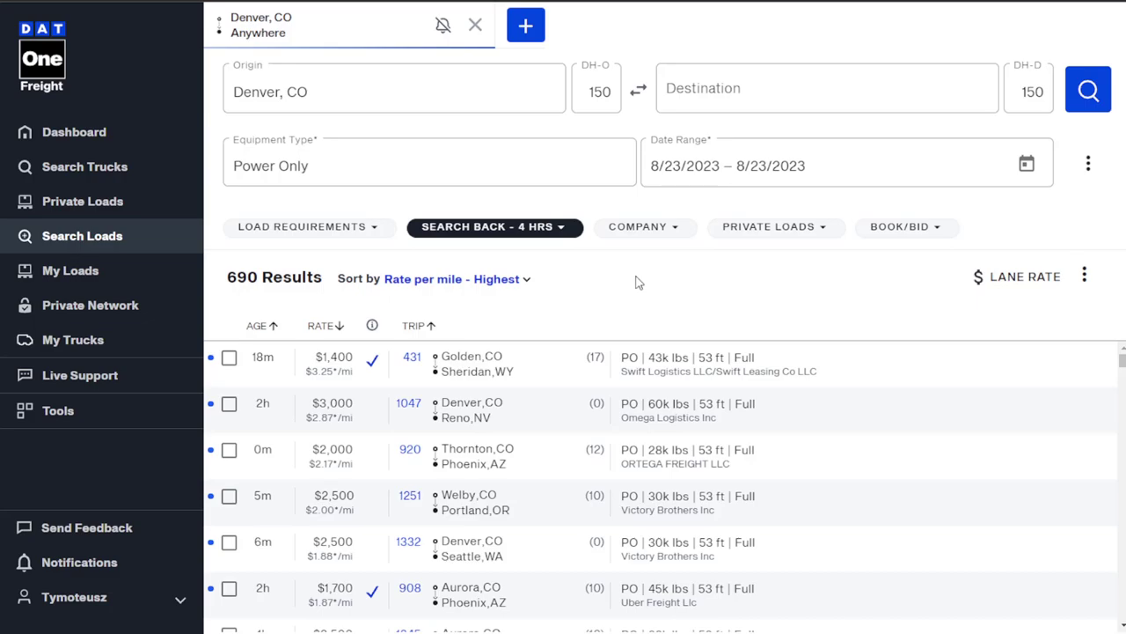
Look through the rates per mile and destinations of the loads leaving the Denver, CO area.
{"action": "scroll", "coordinate": [572, 493], "scroll_direction": "down", "scroll_amount": 3}
{"action": "scroll", "coordinate": [546, 492], "scroll_direction": "up", "scroll_amount": 3}
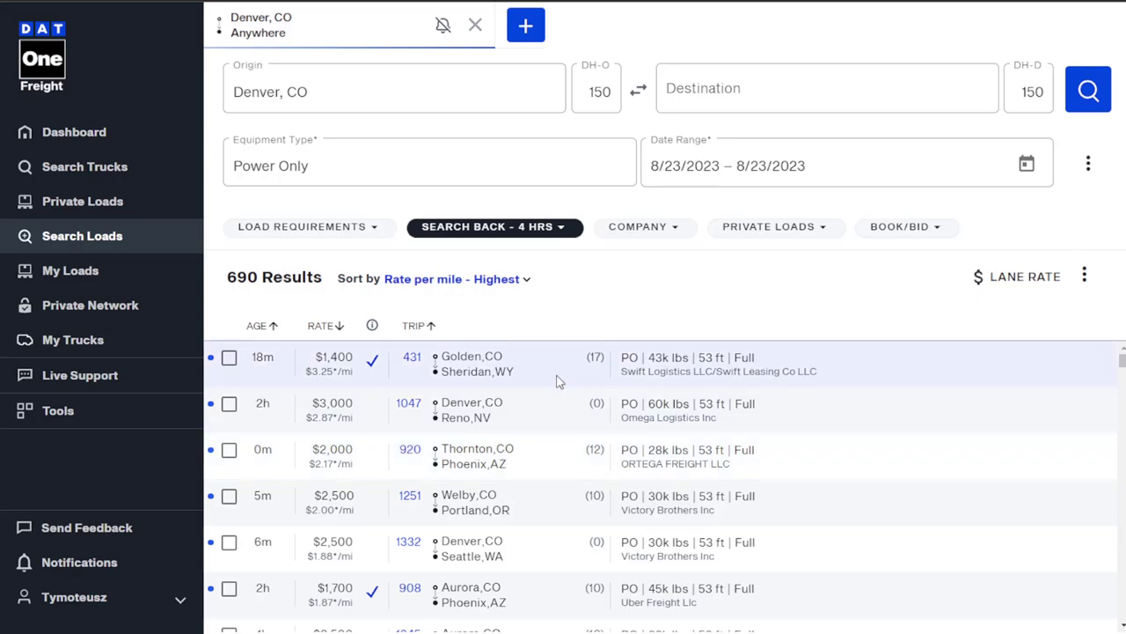
{"action": "scroll", "coordinate": [577, 492], "scroll_direction": "down", "scroll_amount": 5}
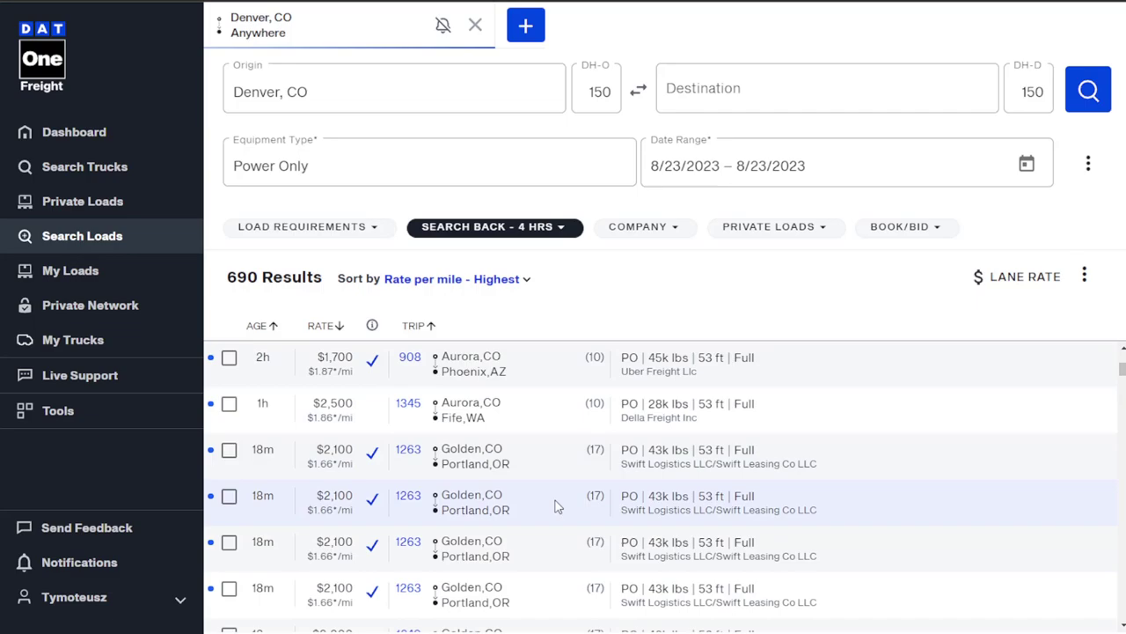
{"action": "scroll", "coordinate": [555, 503], "scroll_direction": "down", "scroll_amount": 5}
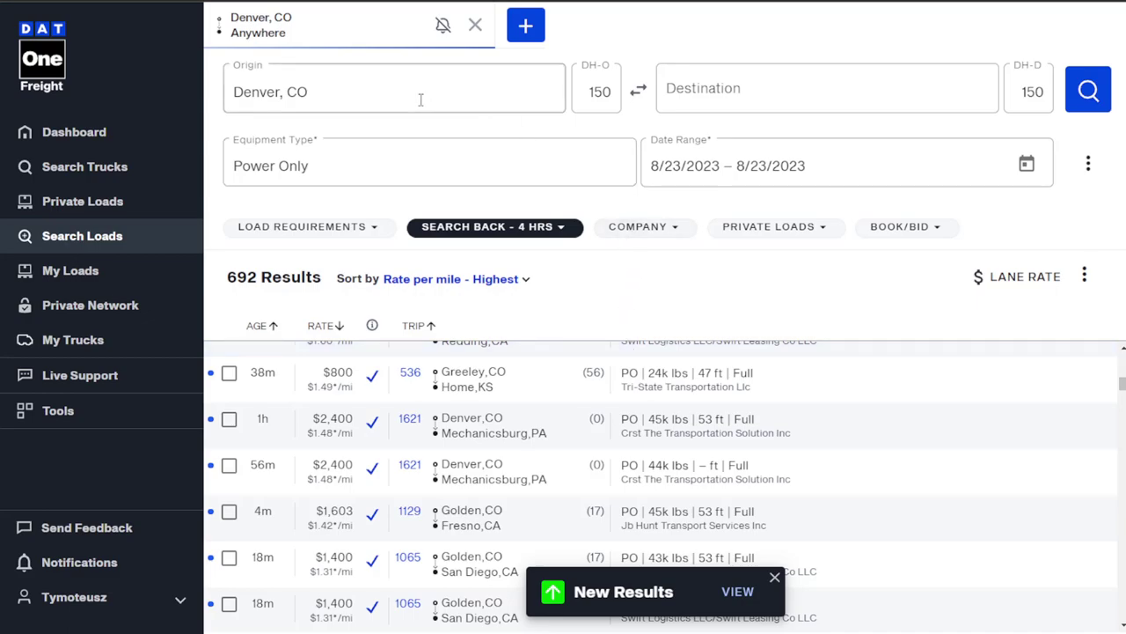
Replace the load search origin with Fargo, ND and run the search.
{"action": "left_click", "coordinate": [355, 98]}
{"action": "key", "text": "BackSpace"}
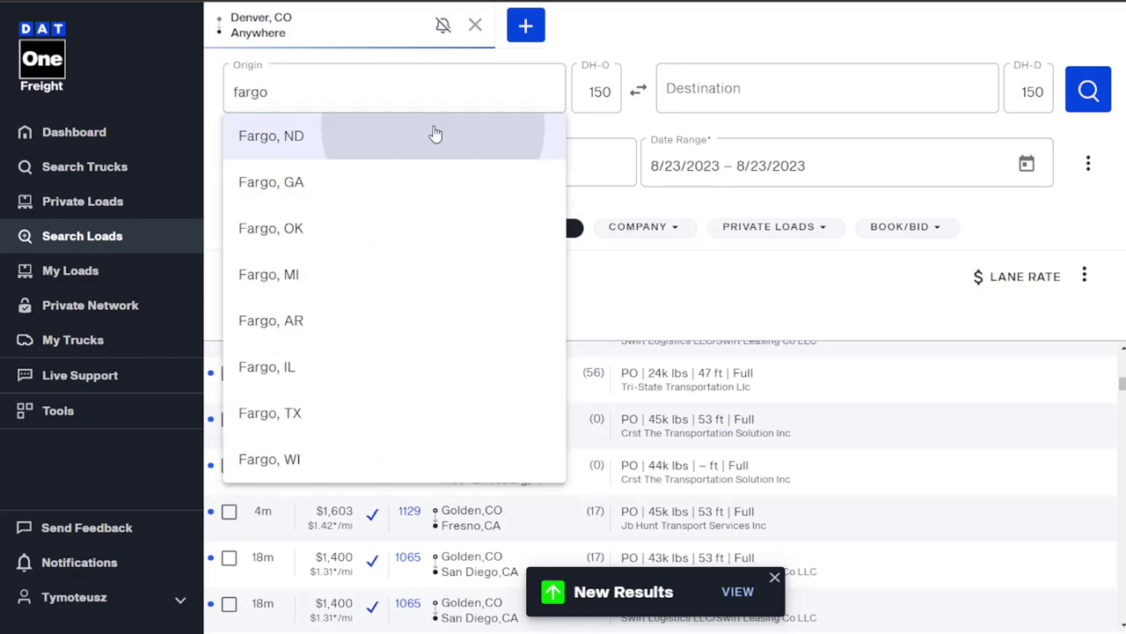
{"action": "left_click", "coordinate": [432, 133]}
{"action": "left_click", "coordinate": [1082, 91]}
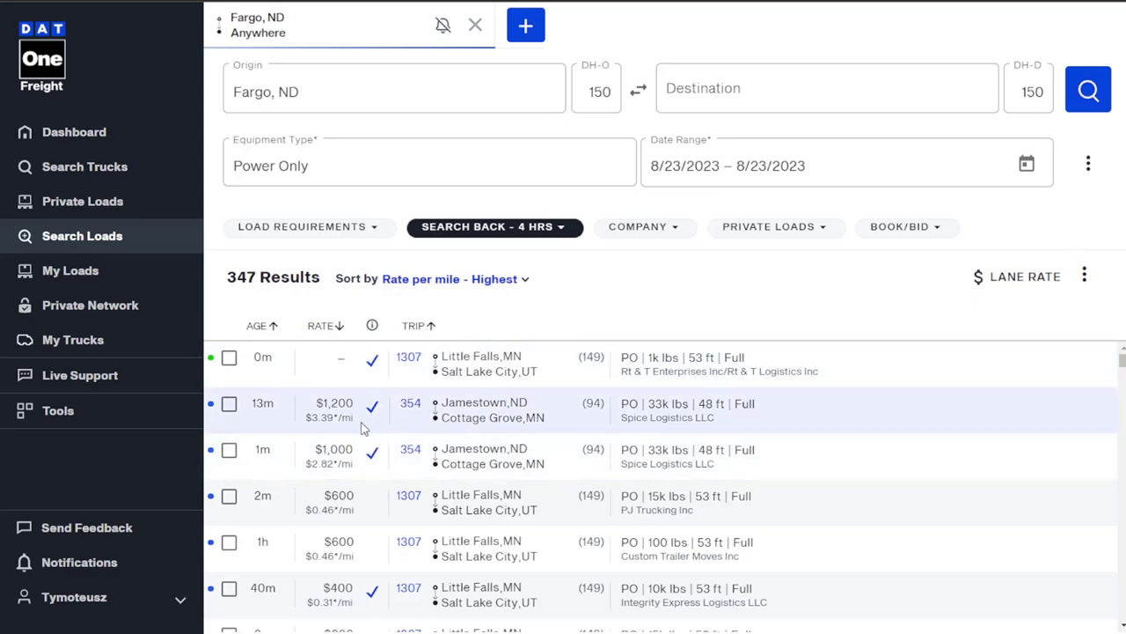
Examine the posted rates, pickup cities and destinations of the loads around Fargo, ND.
{"action": "scroll", "coordinate": [499, 463], "scroll_direction": "down", "scroll_amount": 3}
{"action": "scroll", "coordinate": [499, 463], "scroll_direction": "up", "scroll_amount": 3}
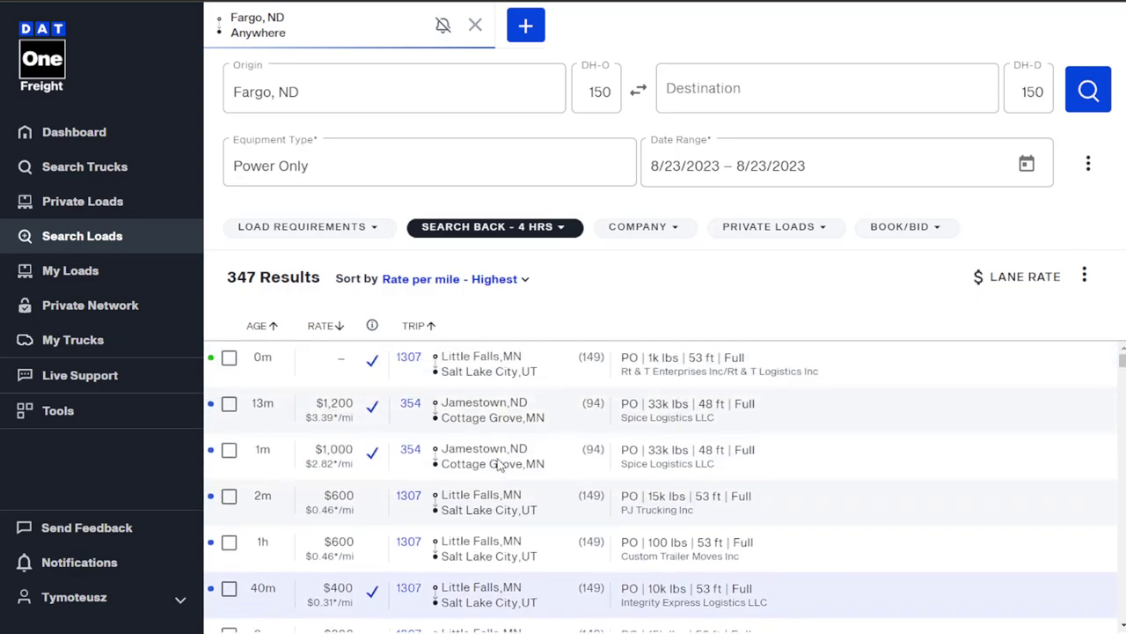
{"action": "scroll", "coordinate": [498, 463], "scroll_direction": "down", "scroll_amount": 10}
{"action": "scroll", "coordinate": [445, 488], "scroll_direction": "down", "scroll_amount": 10}
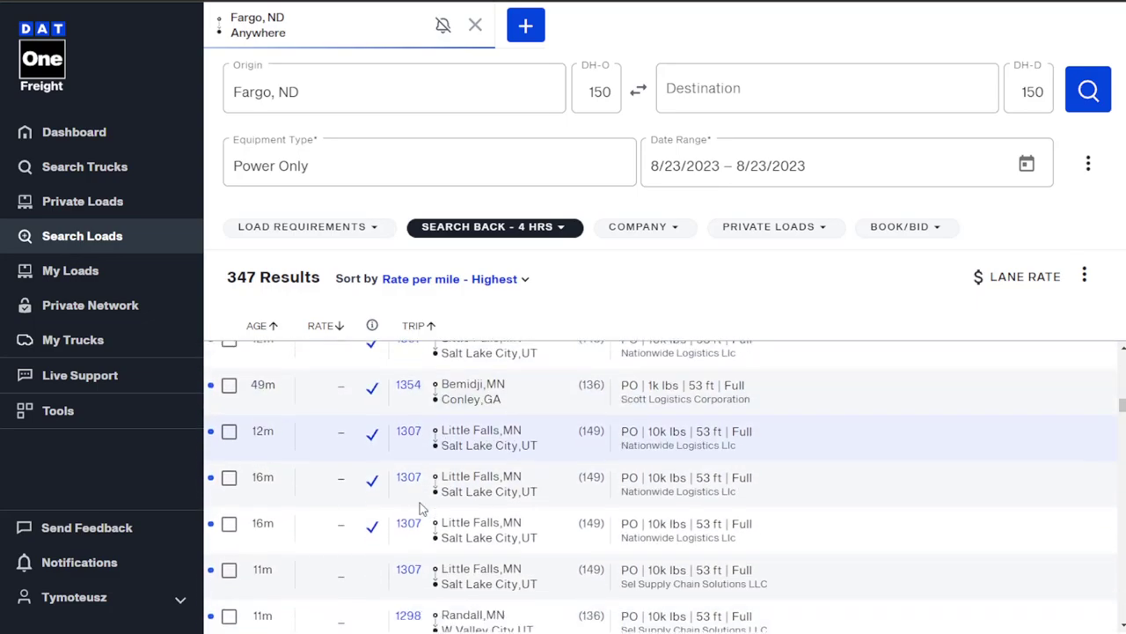
{"action": "scroll", "coordinate": [353, 483], "scroll_direction": "down", "scroll_amount": 15}
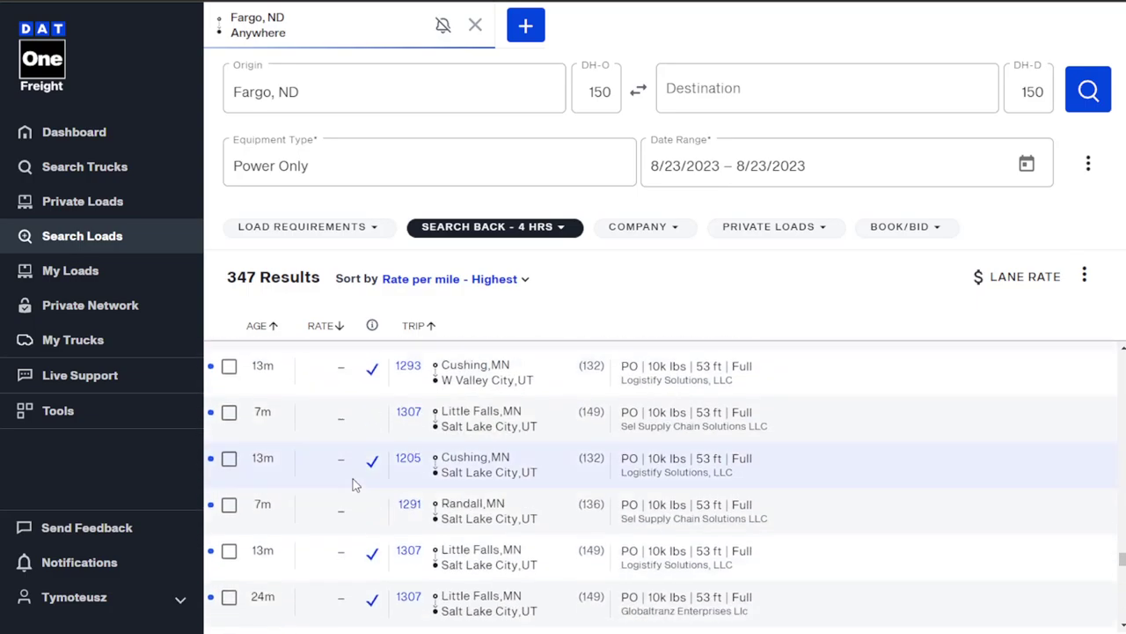
{"action": "scroll", "coordinate": [353, 483], "scroll_direction": "up", "scroll_amount": 15}
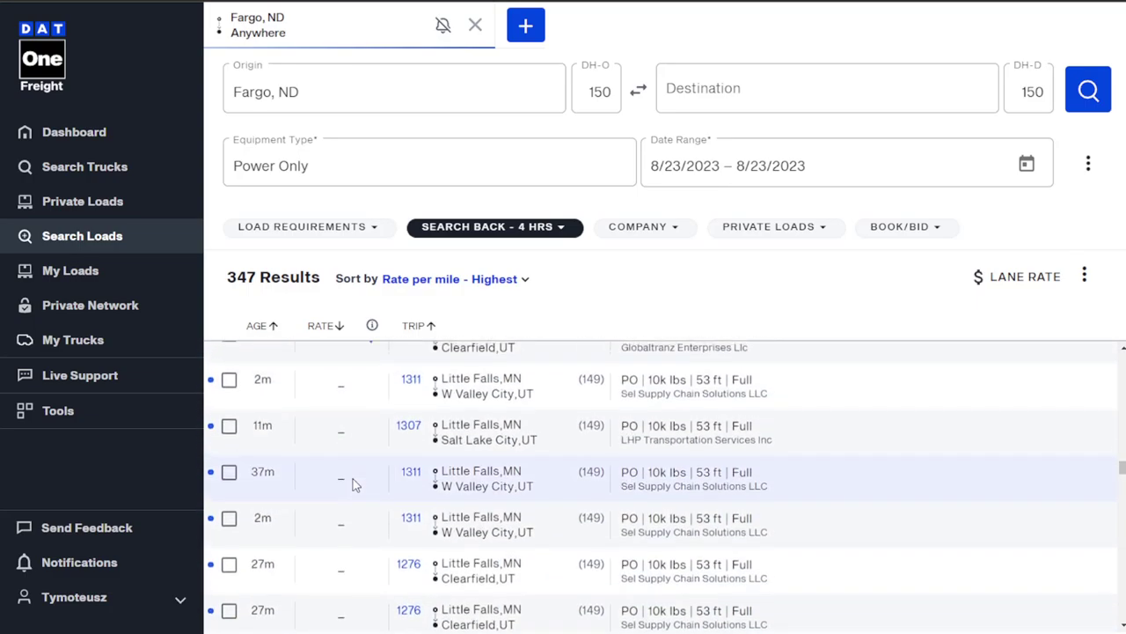
{"action": "scroll", "coordinate": [353, 483], "scroll_direction": "up", "scroll_amount": 10}
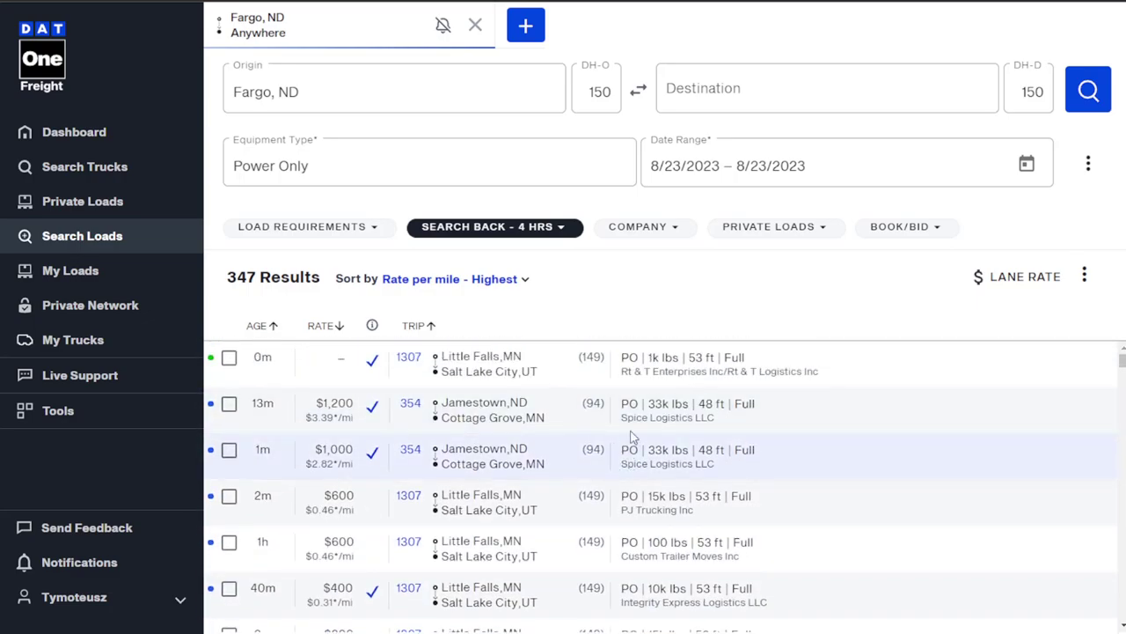
Replace the load search origin with Omaha, NE and run the search.
{"action": "left_click", "coordinate": [309, 93]}
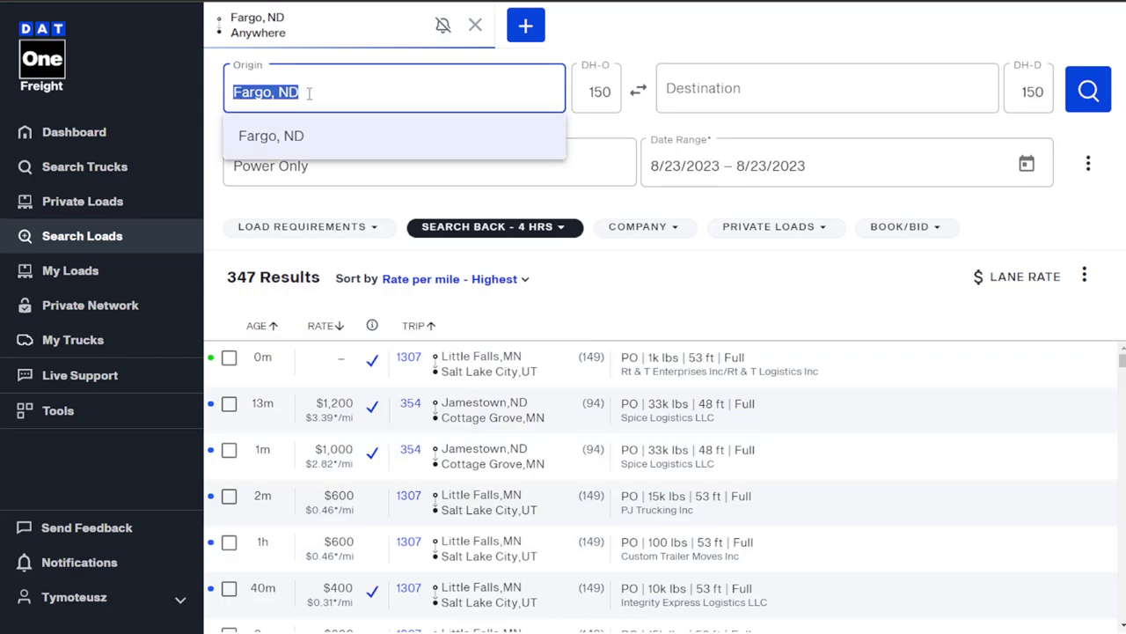
{"action": "key", "text": "BackSpace"}
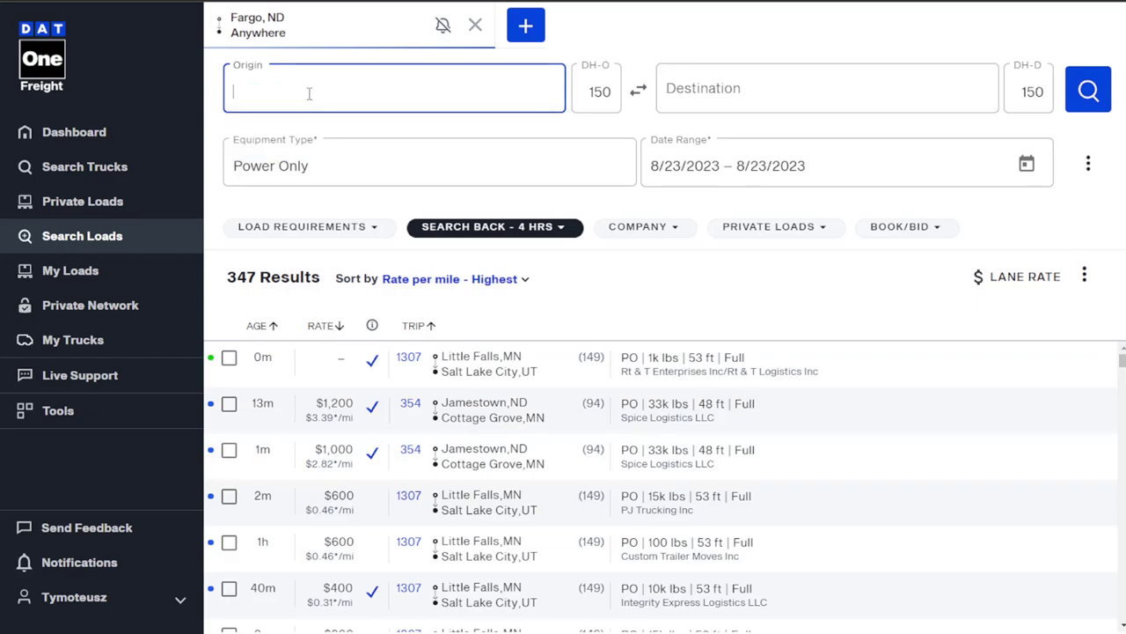
{"action": "type", "text": "omaha"}
{"action": "left_click", "coordinate": [352, 156]}
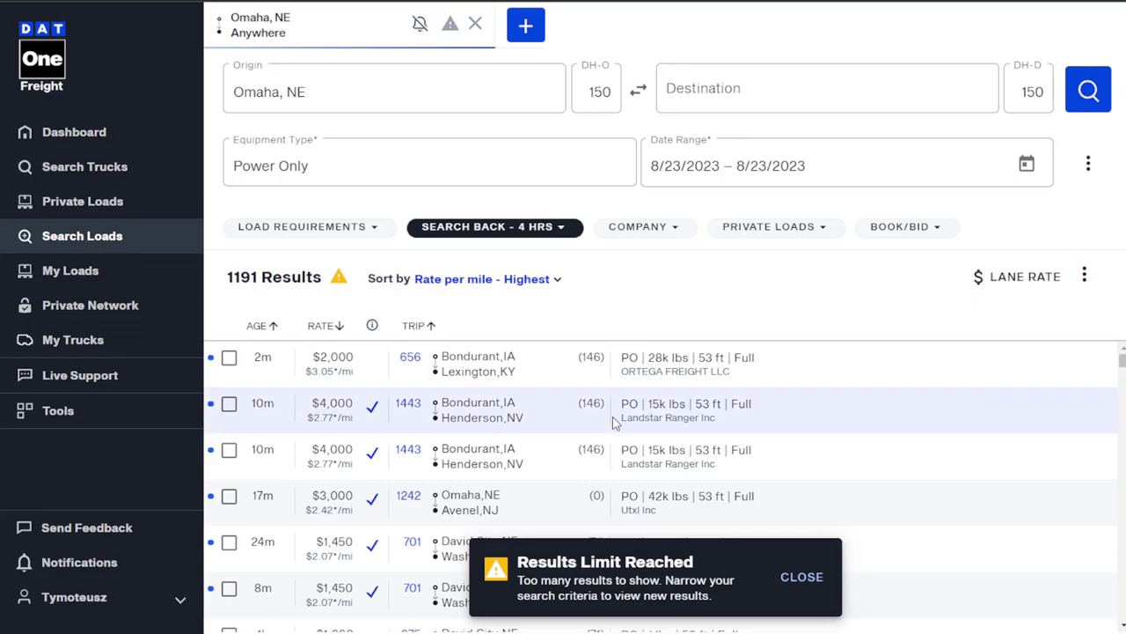
Examine the rates per mile, pickup cities and destinations of the loads around Omaha, NE.
{"action": "scroll", "coordinate": [558, 447], "scroll_direction": "down", "scroll_amount": 1}
{"action": "scroll", "coordinate": [528, 418], "scroll_direction": "up", "scroll_amount": 1}
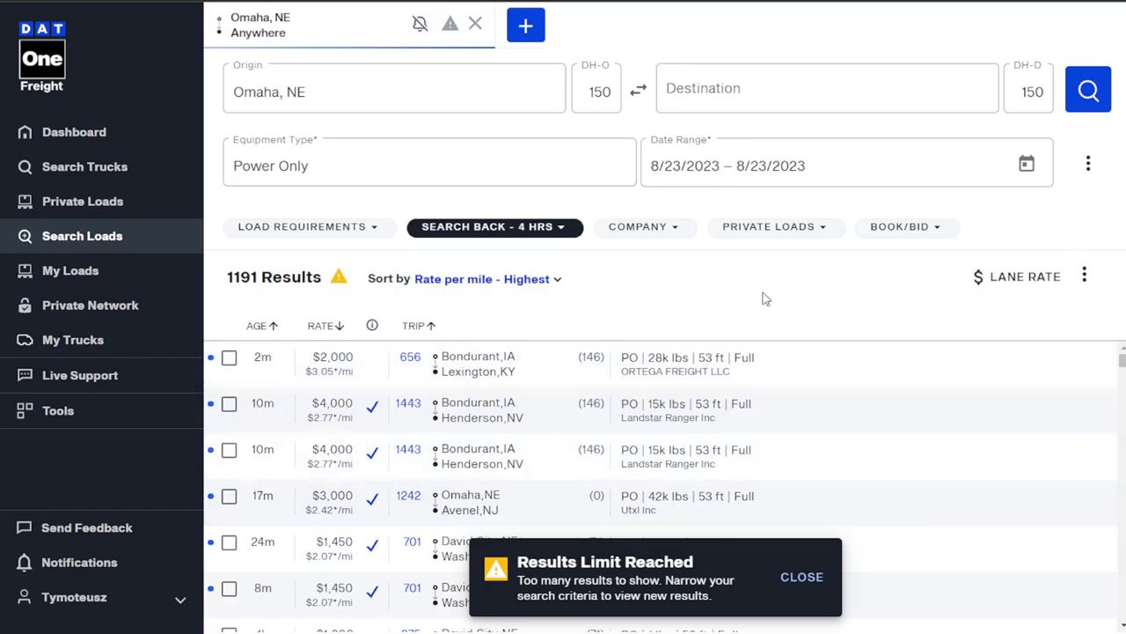
{"action": "scroll", "coordinate": [401, 572], "scroll_direction": "down", "scroll_amount": 1}
{"action": "scroll", "coordinate": [449, 454], "scroll_direction": "up", "scroll_amount": 1}
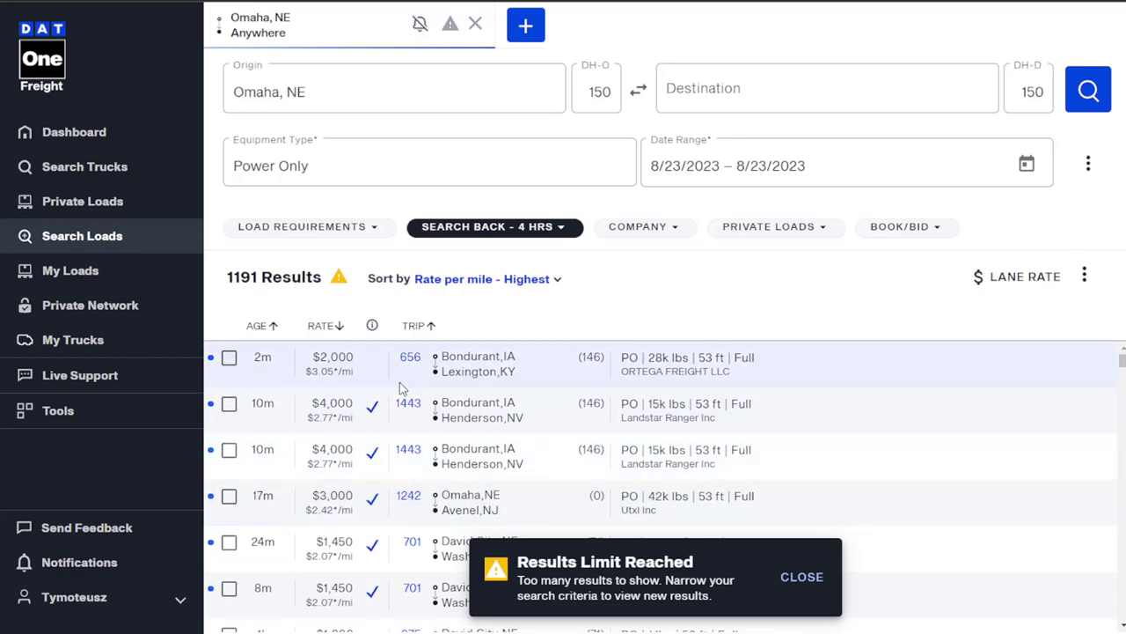
{"action": "scroll", "coordinate": [735, 448], "scroll_direction": "down", "scroll_amount": 2}
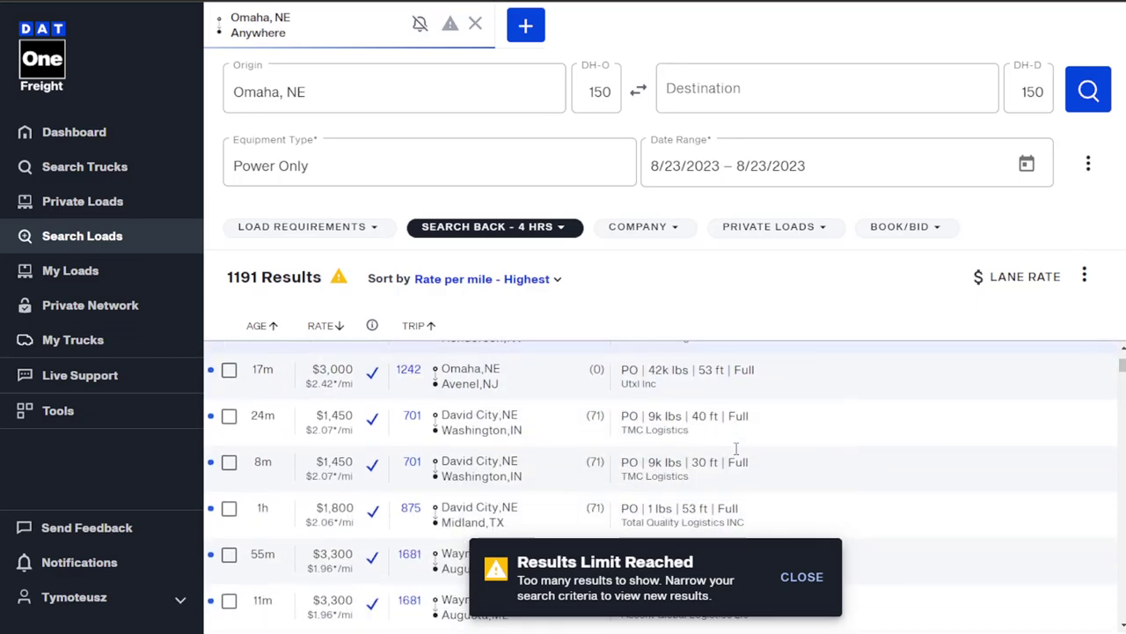
{"action": "scroll", "coordinate": [701, 461], "scroll_direction": "down", "scroll_amount": 5}
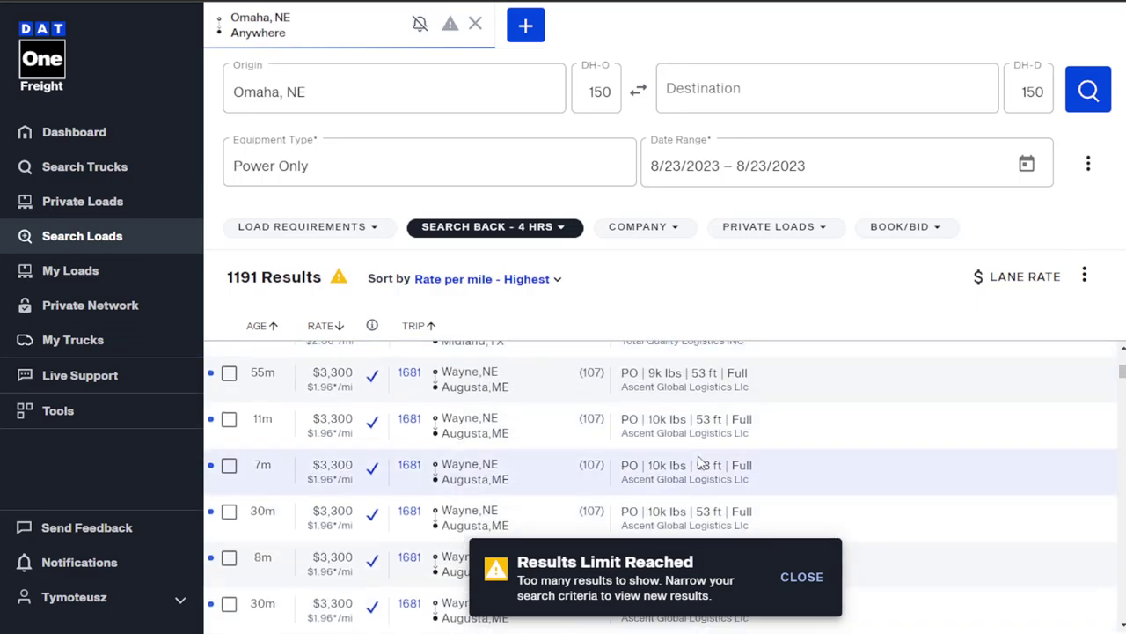
{"action": "scroll", "coordinate": [697, 455], "scroll_direction": "down", "scroll_amount": 6}
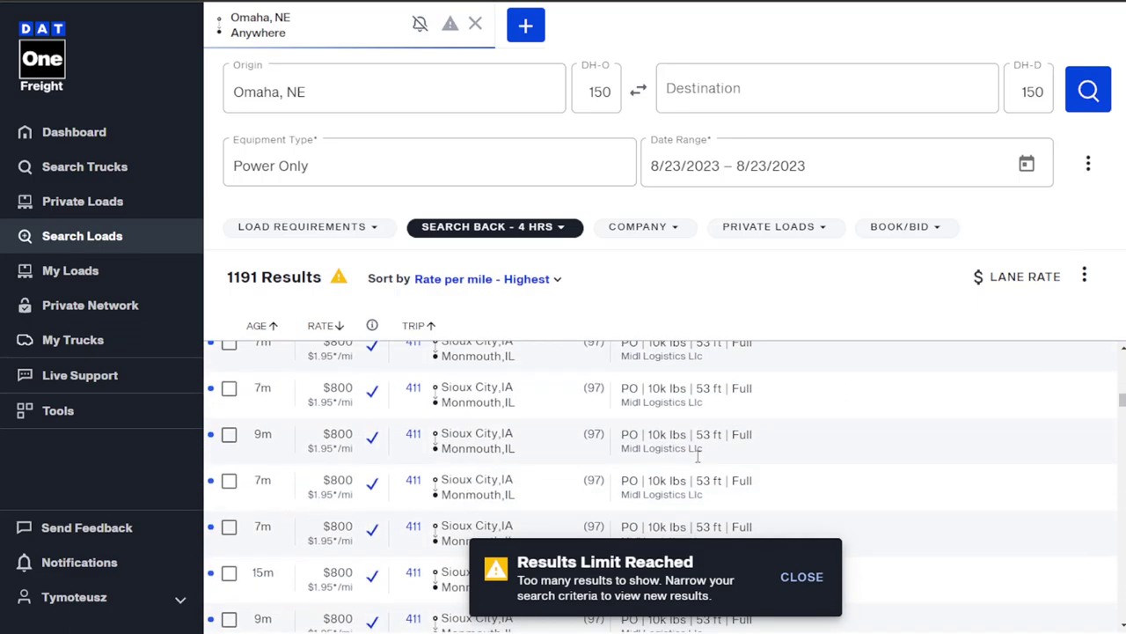
{"action": "scroll", "coordinate": [698, 455], "scroll_direction": "down", "scroll_amount": 5}
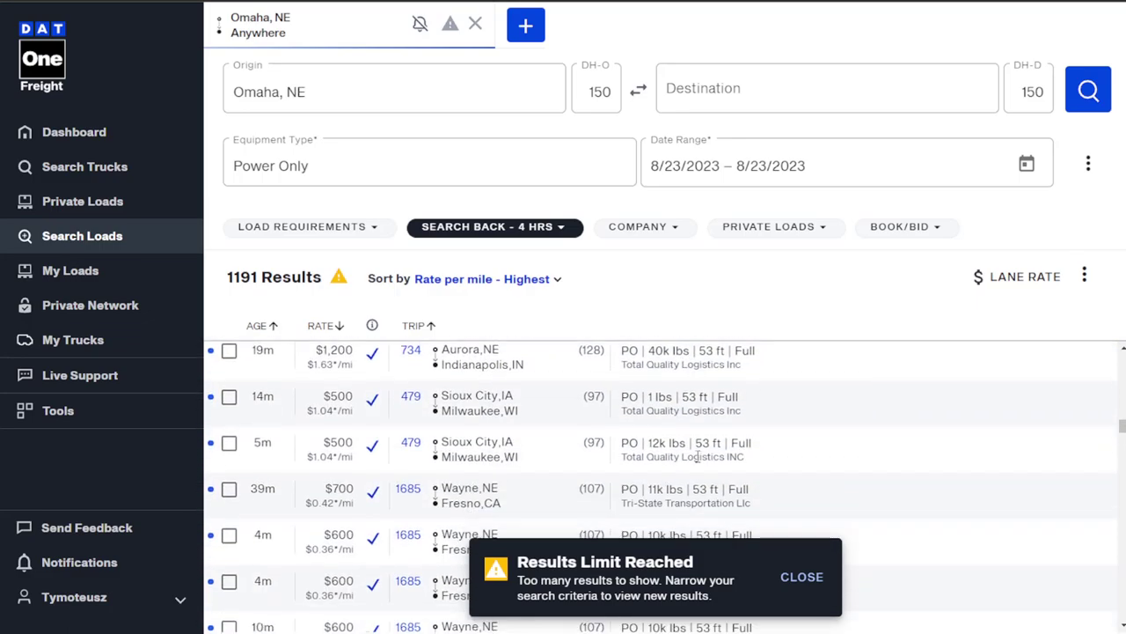
{"action": "scroll", "coordinate": [698, 455], "scroll_direction": "down", "scroll_amount": 2}
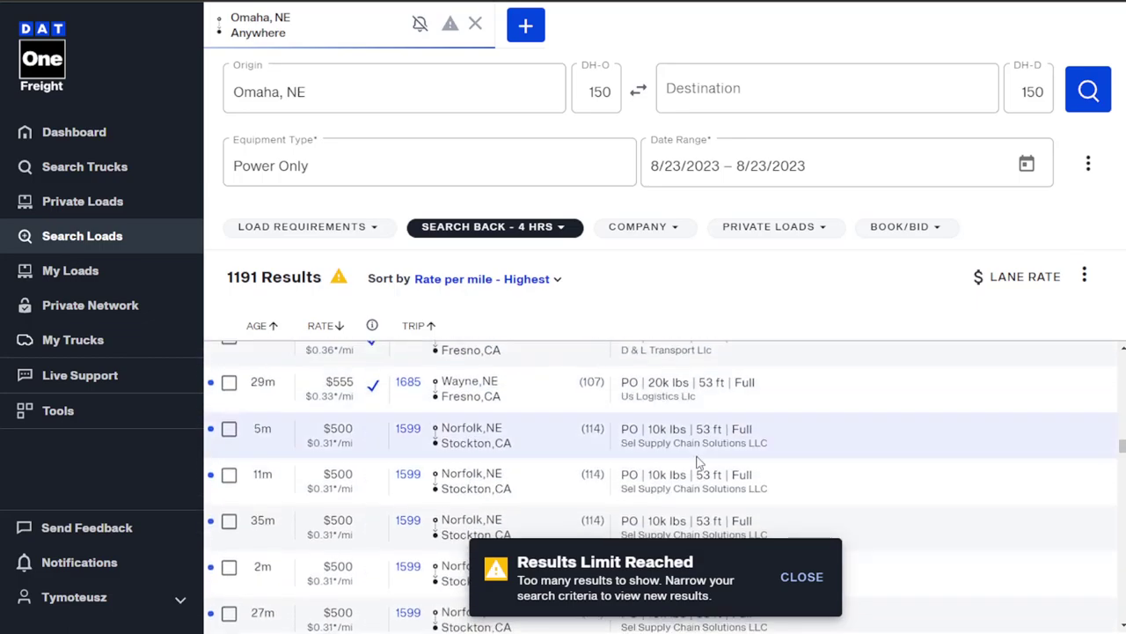
View the trip details of a $600 Wayne, NE to Fresno, CA load posted by D & L Transport.
{"action": "scroll", "coordinate": [698, 461], "scroll_direction": "up", "scroll_amount": 2}
{"action": "left_click", "coordinate": [528, 415]}
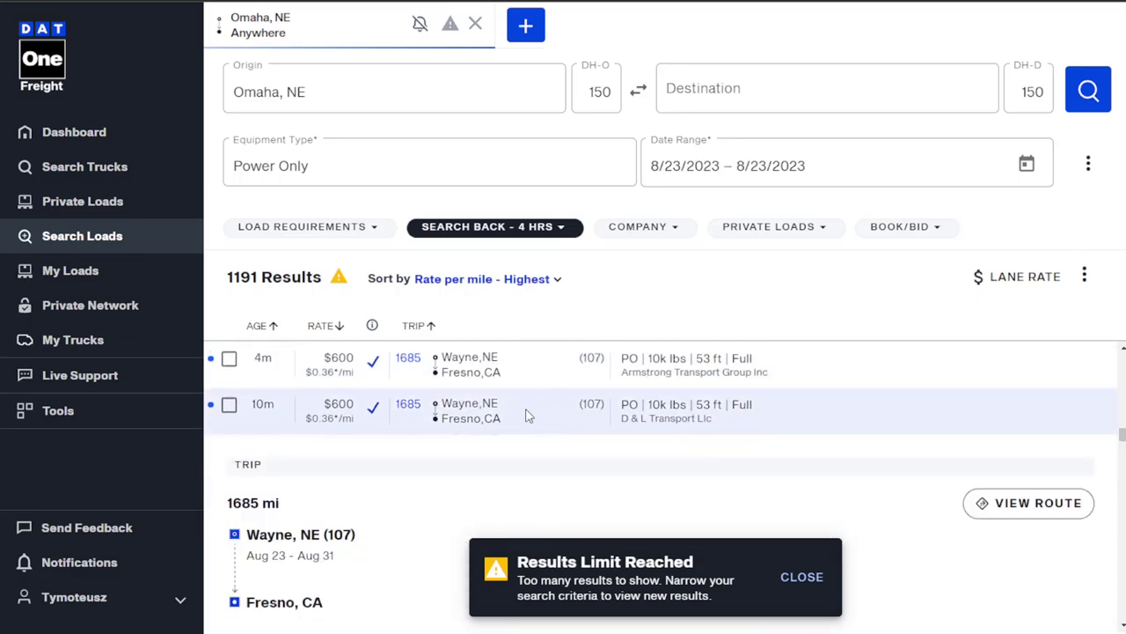
{"action": "scroll", "coordinate": [528, 416], "scroll_direction": "down", "scroll_amount": 3}
{"action": "scroll", "coordinate": [528, 416], "scroll_direction": "up", "scroll_amount": 2}
{"action": "scroll", "coordinate": [528, 415], "scroll_direction": "up", "scroll_amount": 5}
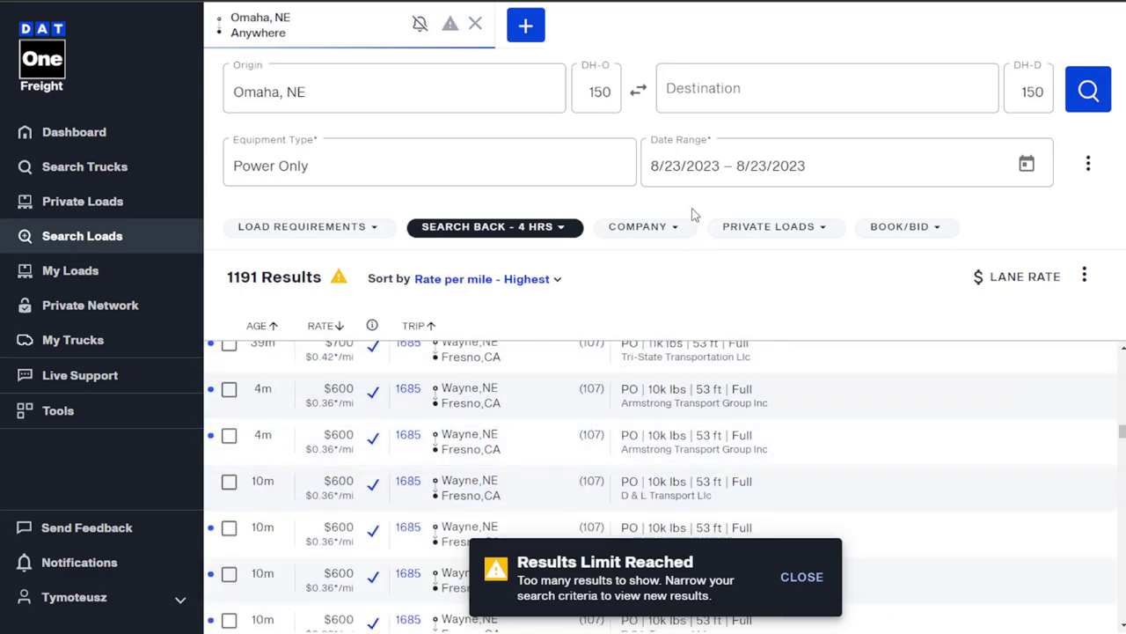
Search loads with Chicago, IL as the origin and dismiss the results limit notice.
{"action": "left_click", "coordinate": [420, 99]}
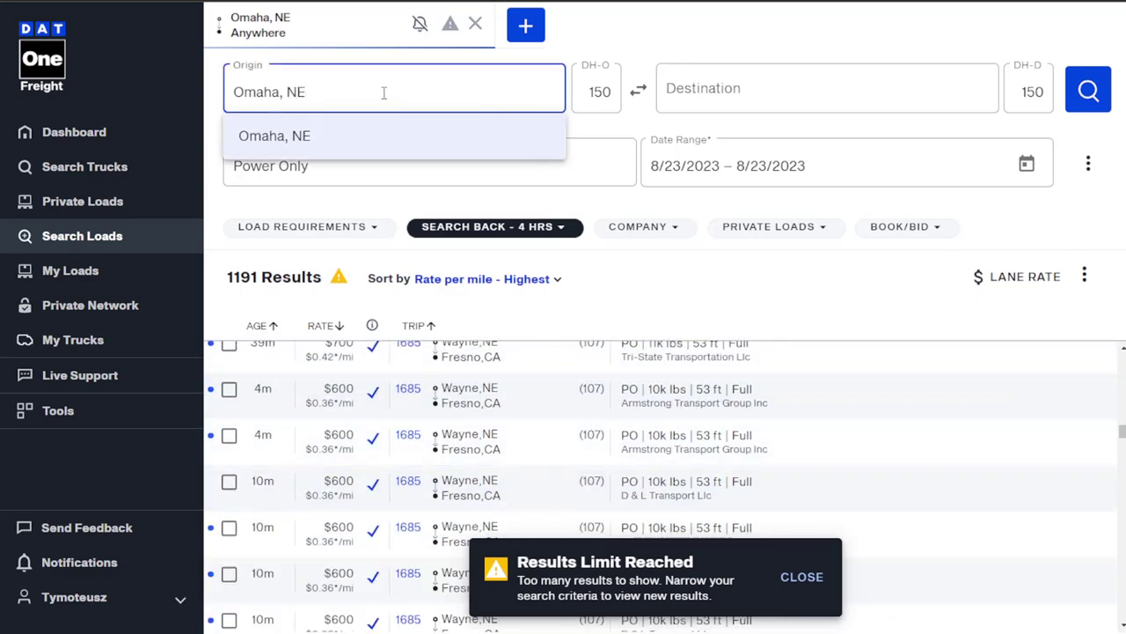
{"action": "triple_click", "coordinate": [384, 93]}
{"action": "type", "text": "chicago"}
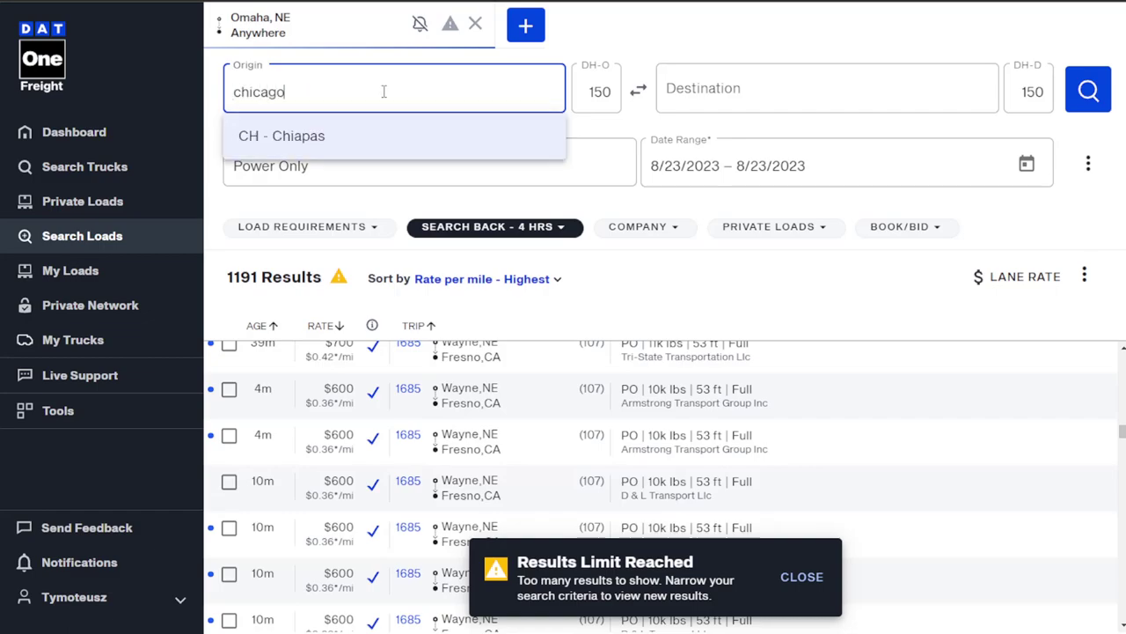
{"action": "key", "text": "Down"}
{"action": "key", "text": "Return"}
{"action": "left_click", "coordinate": [1088, 90]}
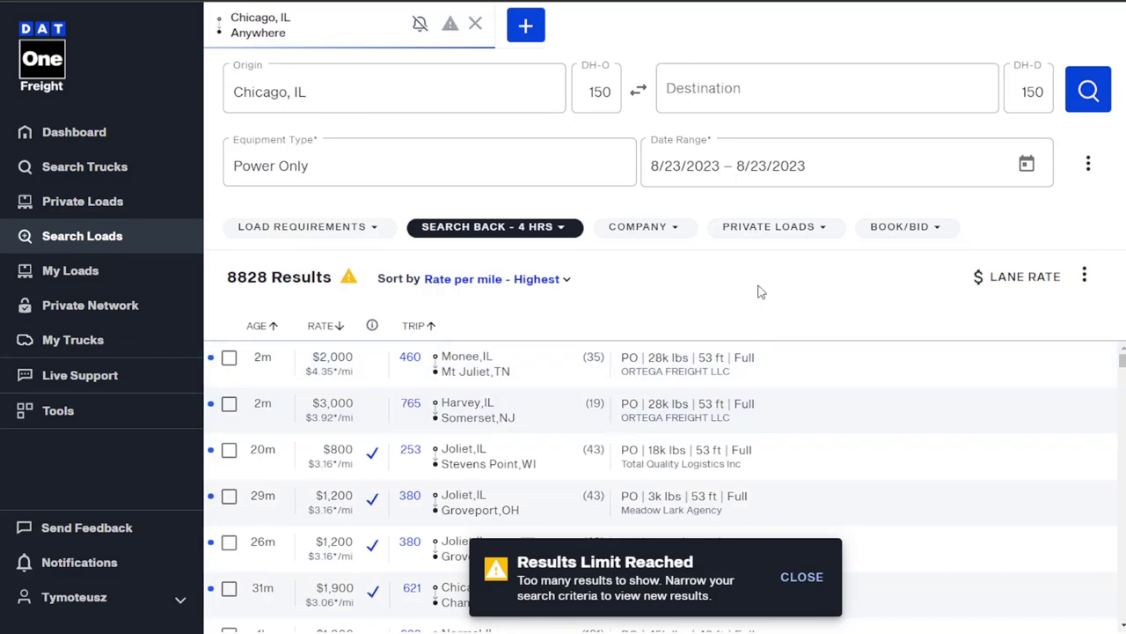
{"action": "left_click", "coordinate": [798, 581]}
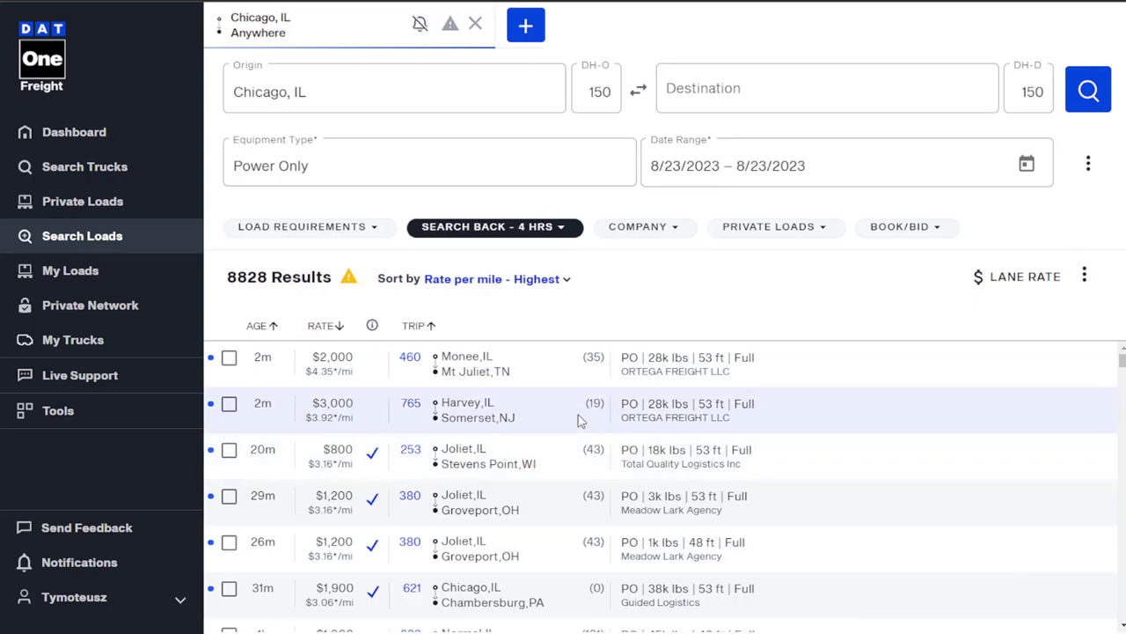
Look through the rates per mile and destinations of the loads leaving the Chicago, IL area.
{"action": "scroll", "coordinate": [493, 423], "scroll_direction": "down", "scroll_amount": 2}
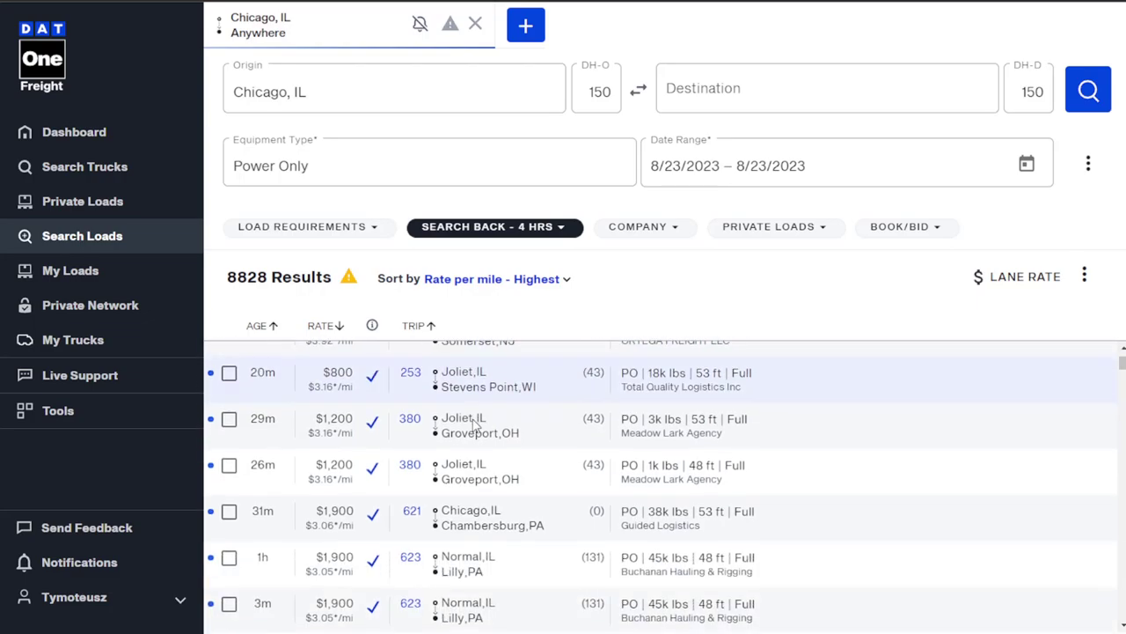
{"action": "scroll", "coordinate": [484, 420], "scroll_direction": "down", "scroll_amount": 1}
{"action": "scroll", "coordinate": [486, 420], "scroll_direction": "down", "scroll_amount": 5}
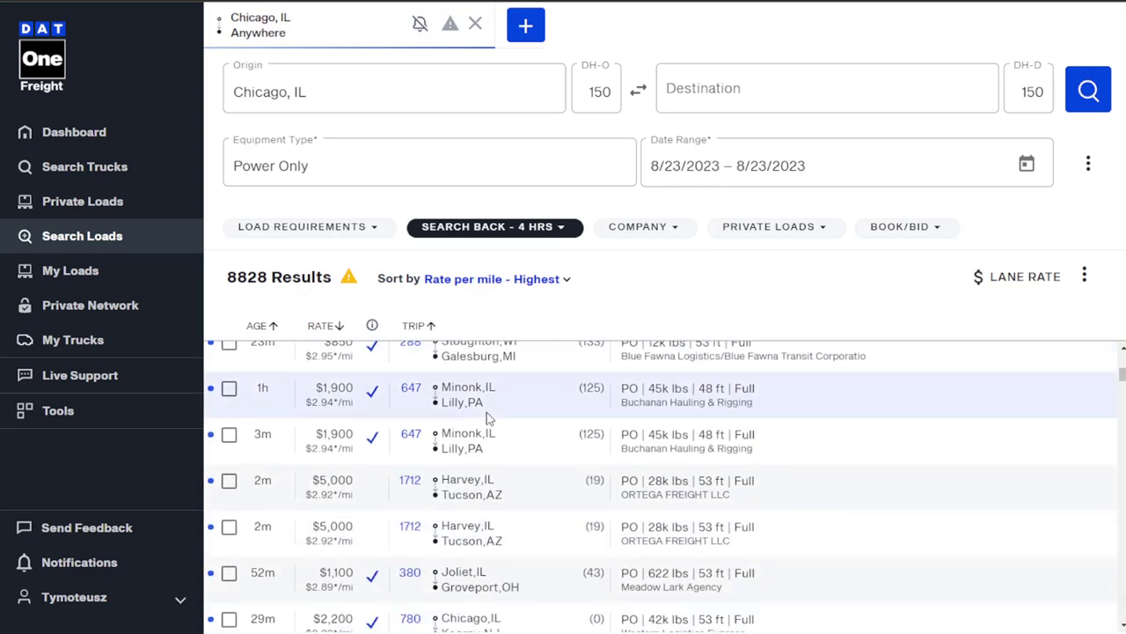
{"action": "scroll", "coordinate": [490, 437], "scroll_direction": "down", "scroll_amount": 3}
{"action": "scroll", "coordinate": [489, 437], "scroll_direction": "down", "scroll_amount": 1}
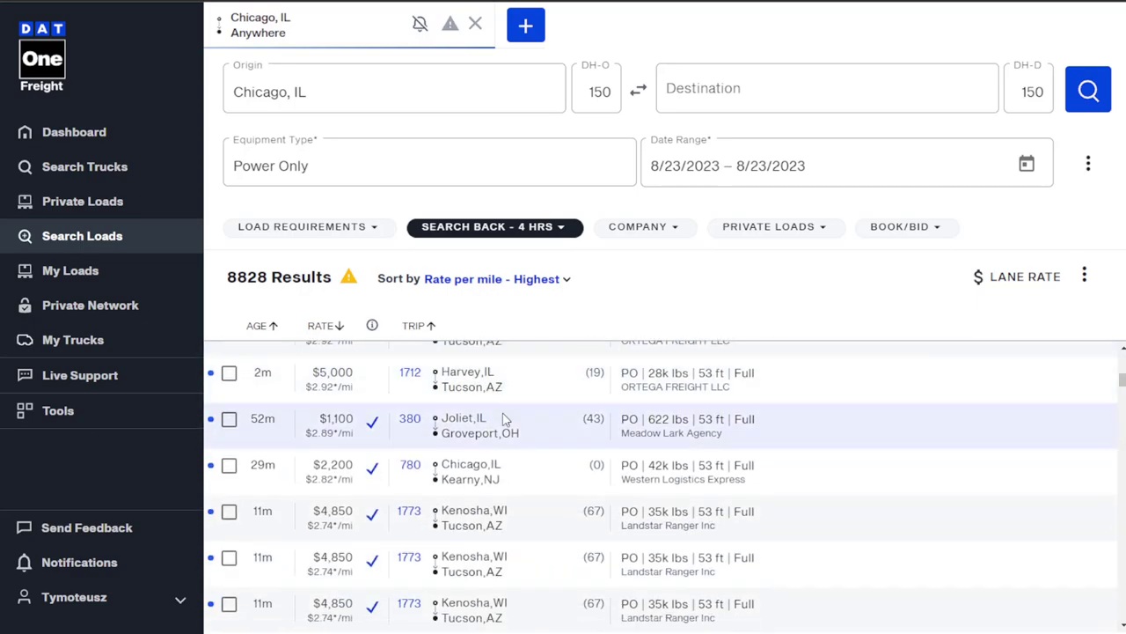
{"action": "scroll", "coordinate": [506, 422], "scroll_direction": "down", "scroll_amount": 8}
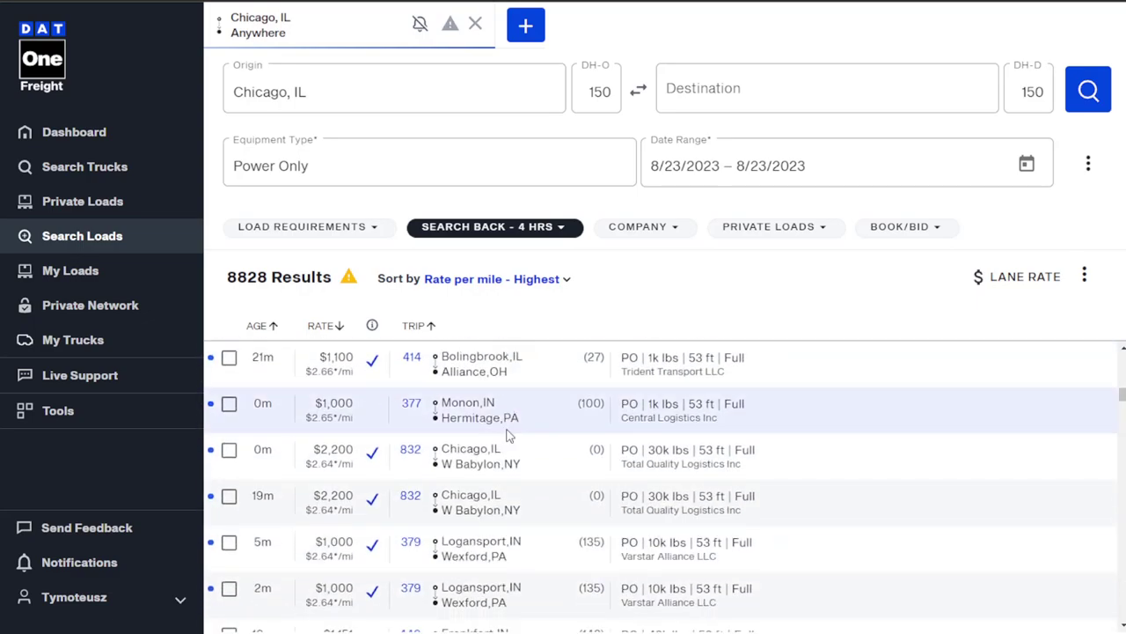
{"action": "scroll", "coordinate": [504, 423], "scroll_direction": "down", "scroll_amount": 3}
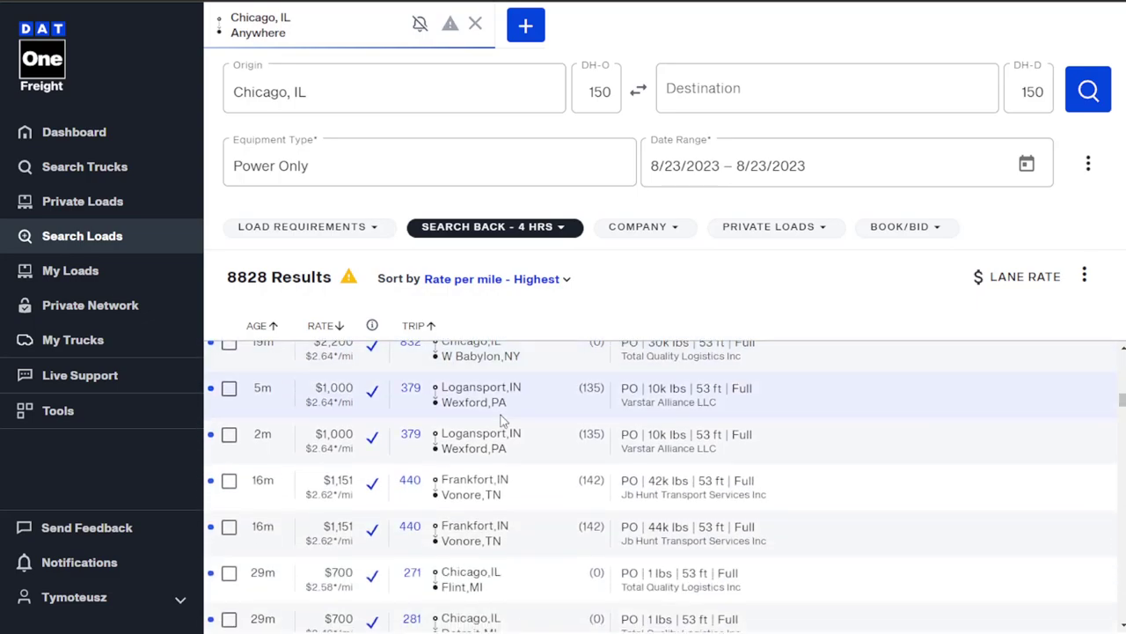
{"action": "scroll", "coordinate": [504, 421], "scroll_direction": "down", "scroll_amount": 6}
{"action": "scroll", "coordinate": [503, 423], "scroll_direction": "up", "scroll_amount": 3}
{"action": "scroll", "coordinate": [500, 423], "scroll_direction": "down", "scroll_amount": 3}
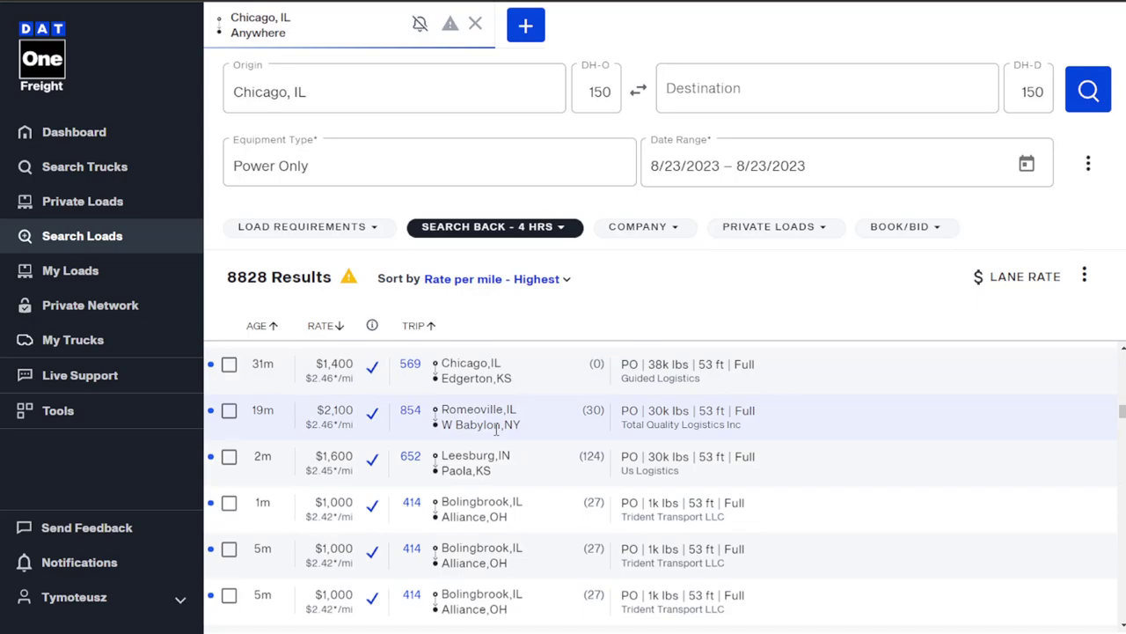
{"action": "scroll", "coordinate": [497, 428], "scroll_direction": "down", "scroll_amount": 5}
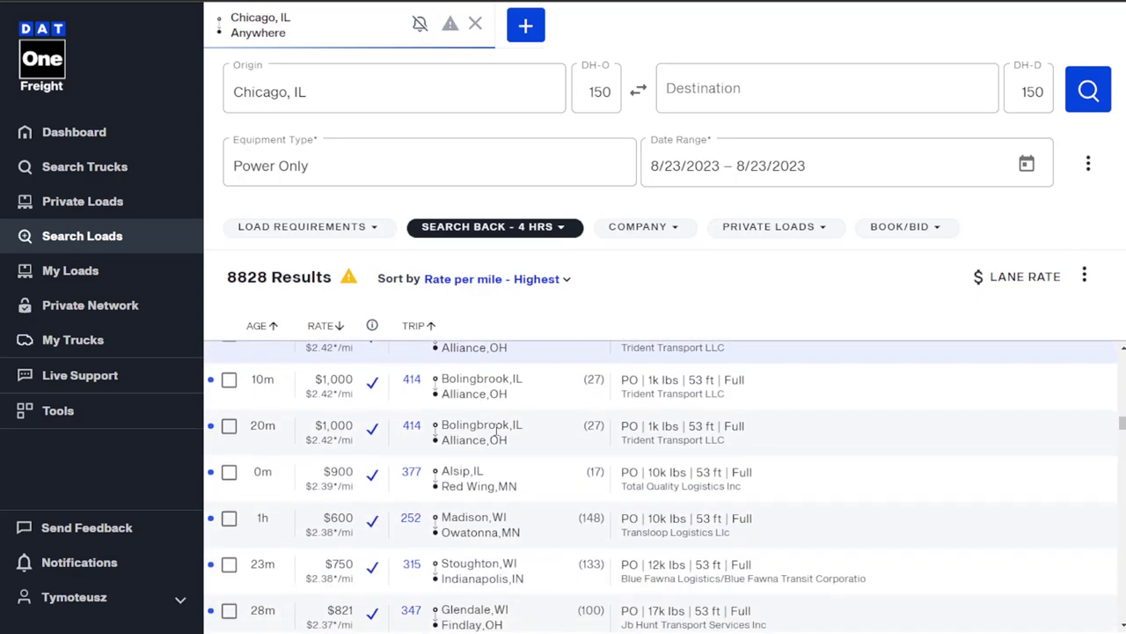
{"action": "scroll", "coordinate": [497, 429], "scroll_direction": "up", "scroll_amount": 11}
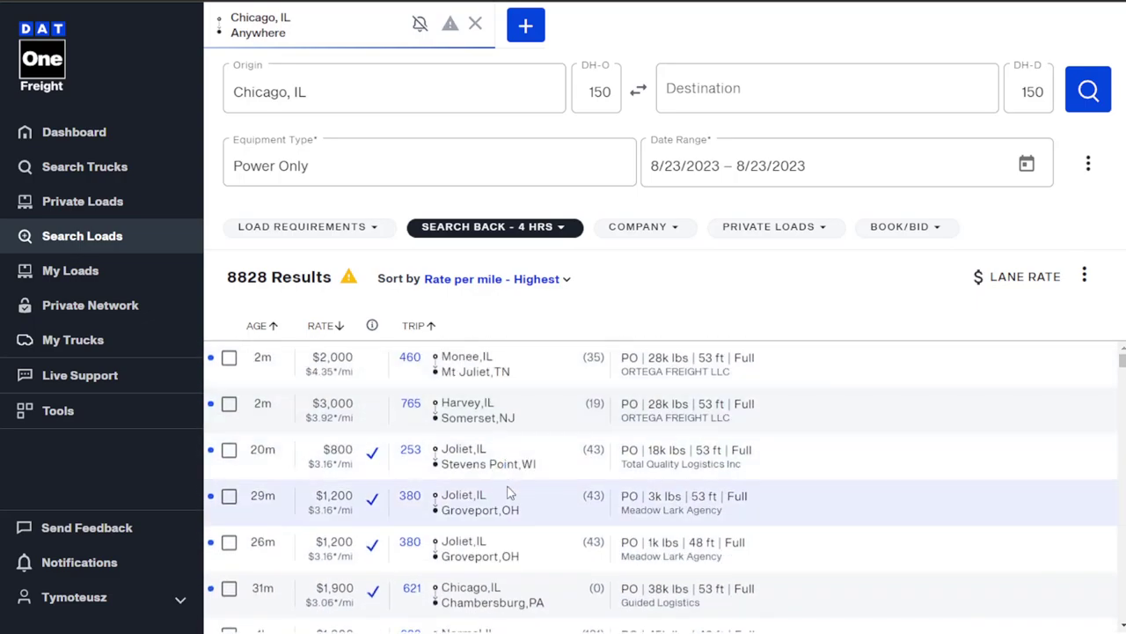
Change the load search origin to St Louis, MO (63101) and run the search.
{"action": "left_click", "coordinate": [305, 86]}
{"action": "type", "text": "s"}
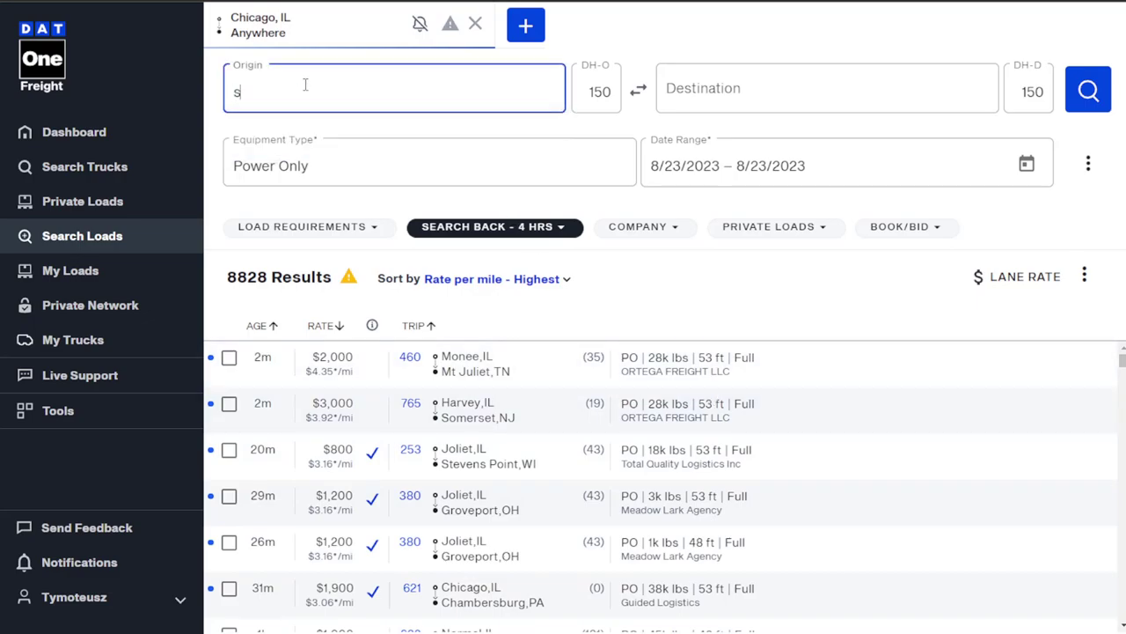
{"action": "type", "text": "t louis"}
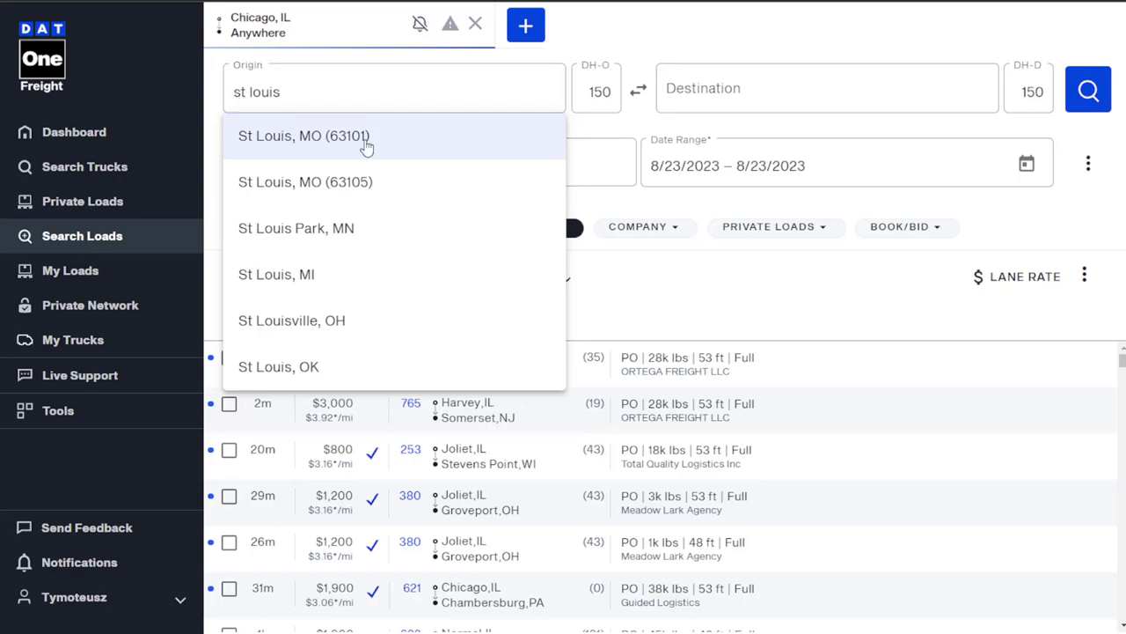
{"action": "left_click", "coordinate": [367, 141]}
{"action": "left_click", "coordinate": [1087, 97]}
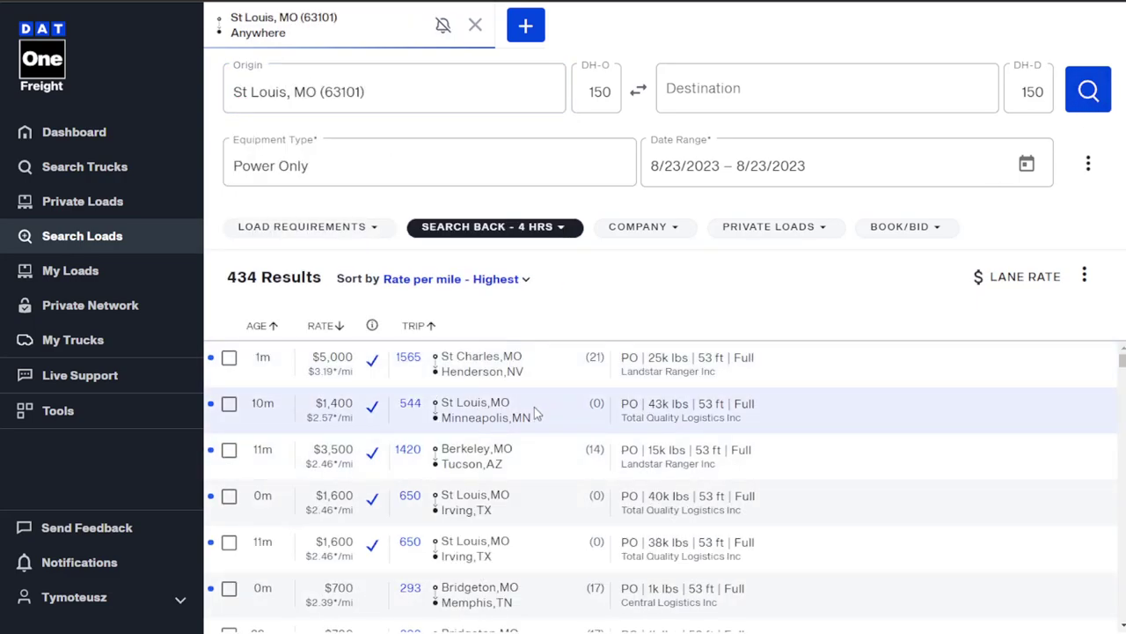
Examine the rates per mile, trip lengths and destinations of the loads around St Louis, MO.
{"action": "scroll", "coordinate": [528, 422], "scroll_direction": "up", "scroll_amount": 1}
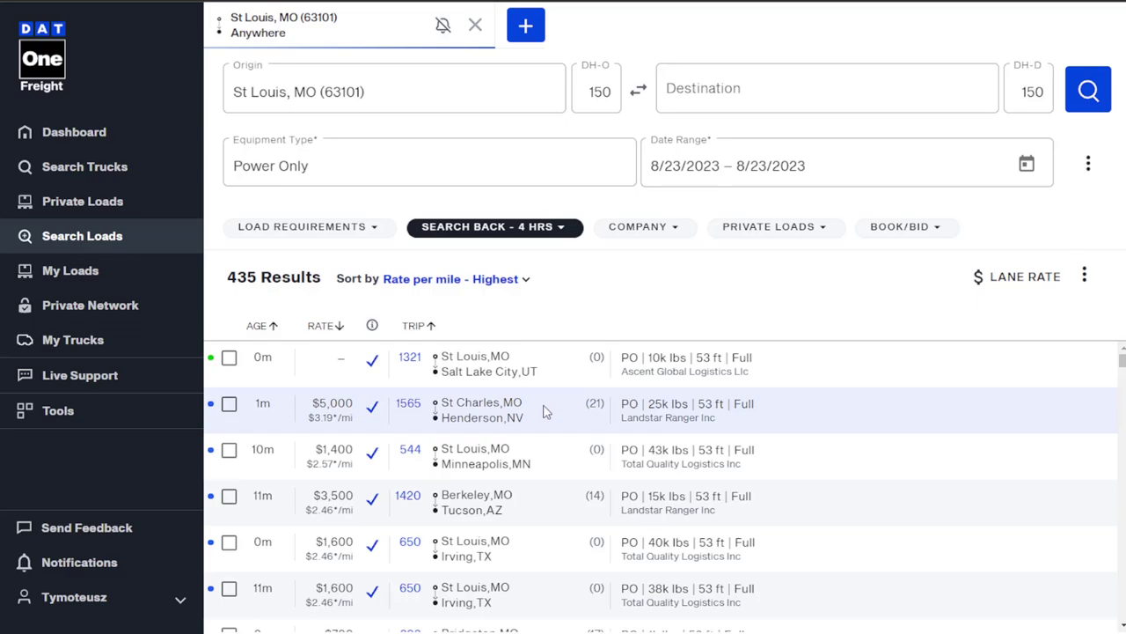
{"action": "scroll", "coordinate": [544, 411], "scroll_direction": "down", "scroll_amount": 5}
{"action": "scroll", "coordinate": [544, 411], "scroll_direction": "up", "scroll_amount": 5}
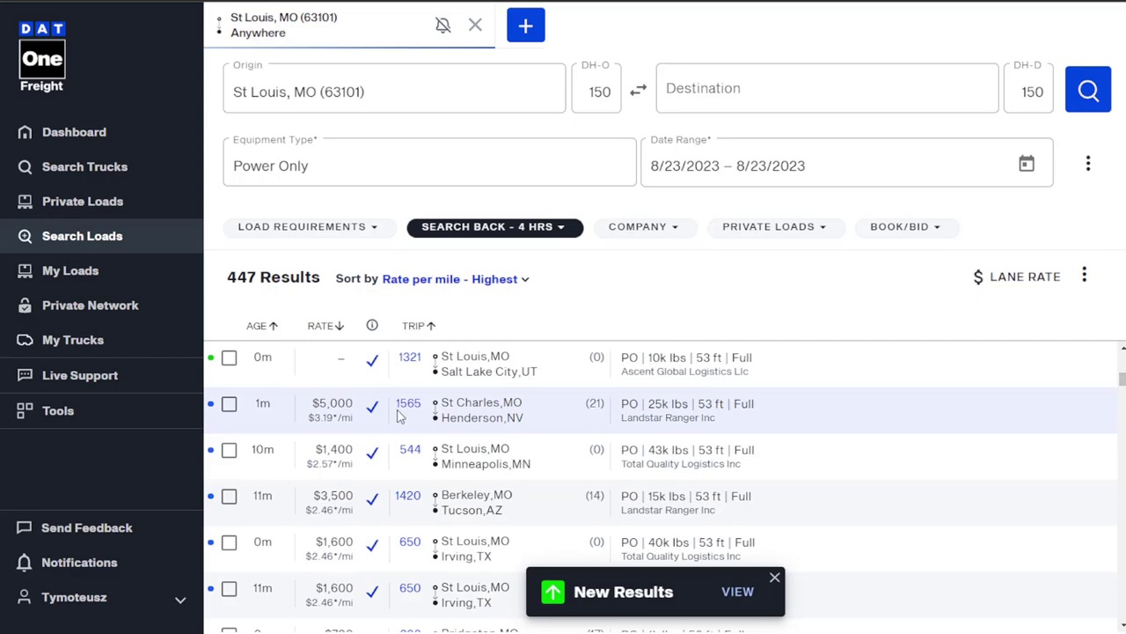
{"action": "scroll", "coordinate": [401, 414], "scroll_direction": "down", "scroll_amount": 3}
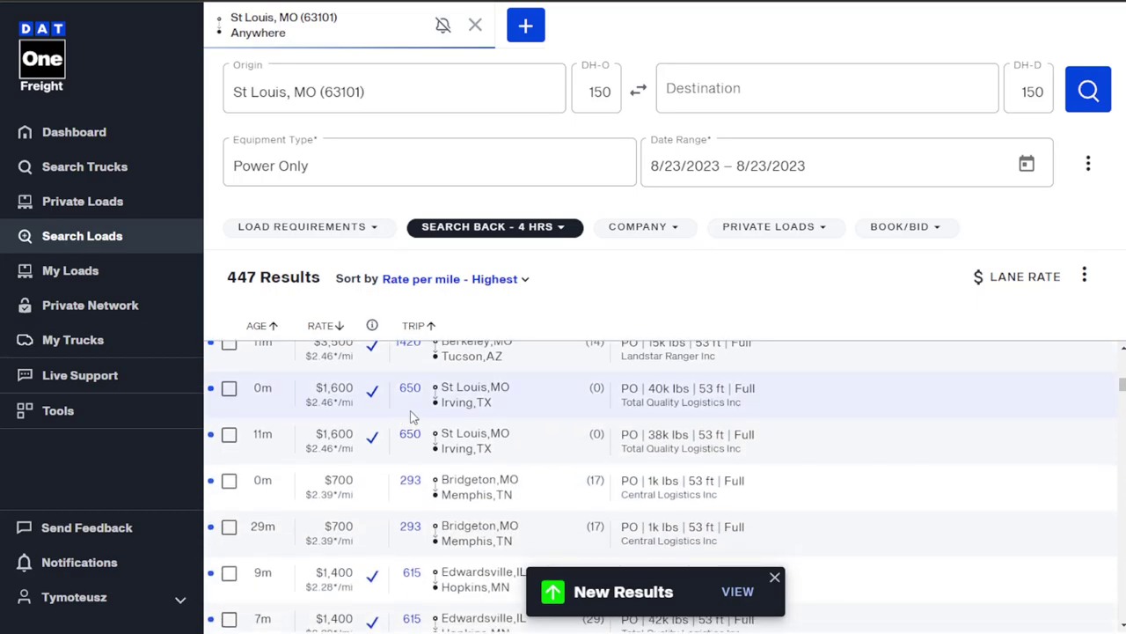
{"action": "scroll", "coordinate": [413, 404], "scroll_direction": "down", "scroll_amount": 2}
{"action": "scroll", "coordinate": [414, 405], "scroll_direction": "down", "scroll_amount": 10}
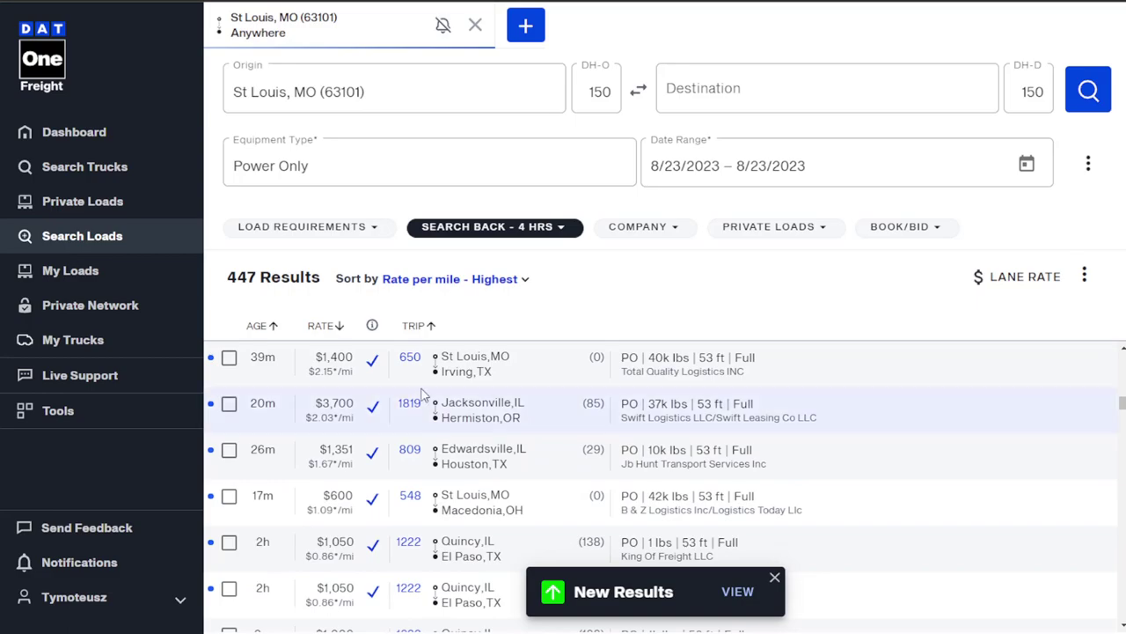
{"action": "scroll", "coordinate": [422, 405], "scroll_direction": "down", "scroll_amount": 2}
Reapply the highest rate per mile sorting to the St Louis load results.
{"action": "scroll", "coordinate": [418, 403], "scroll_direction": "up", "scroll_amount": 3}
{"action": "scroll", "coordinate": [417, 400], "scroll_direction": "up", "scroll_amount": 10}
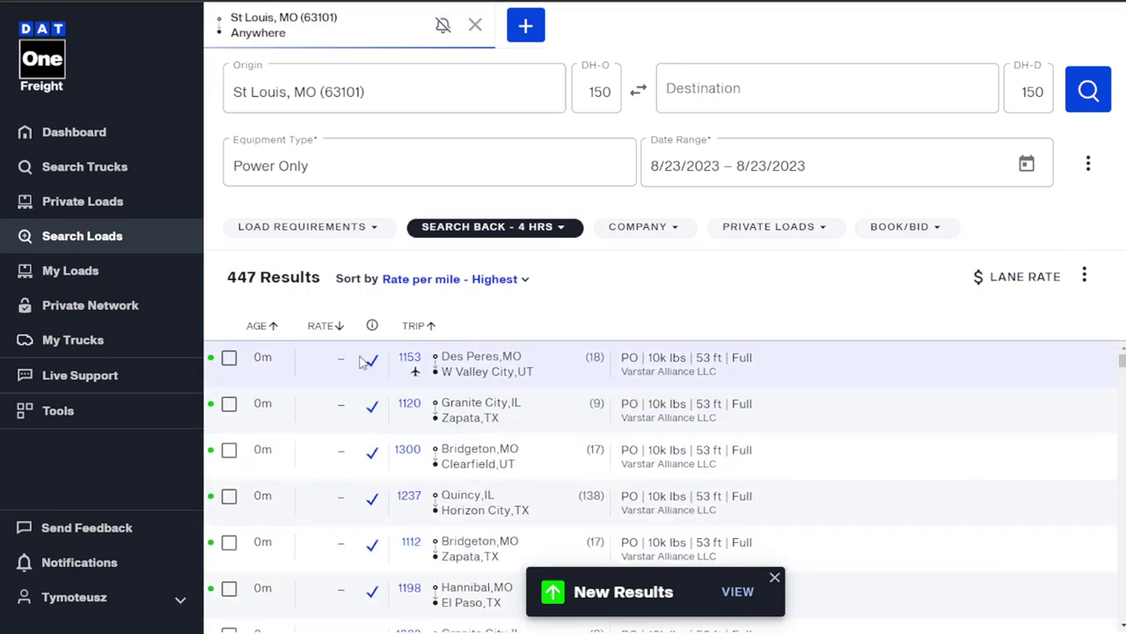
{"action": "left_click", "coordinate": [440, 279]}
{"action": "left_click", "coordinate": [442, 132]}
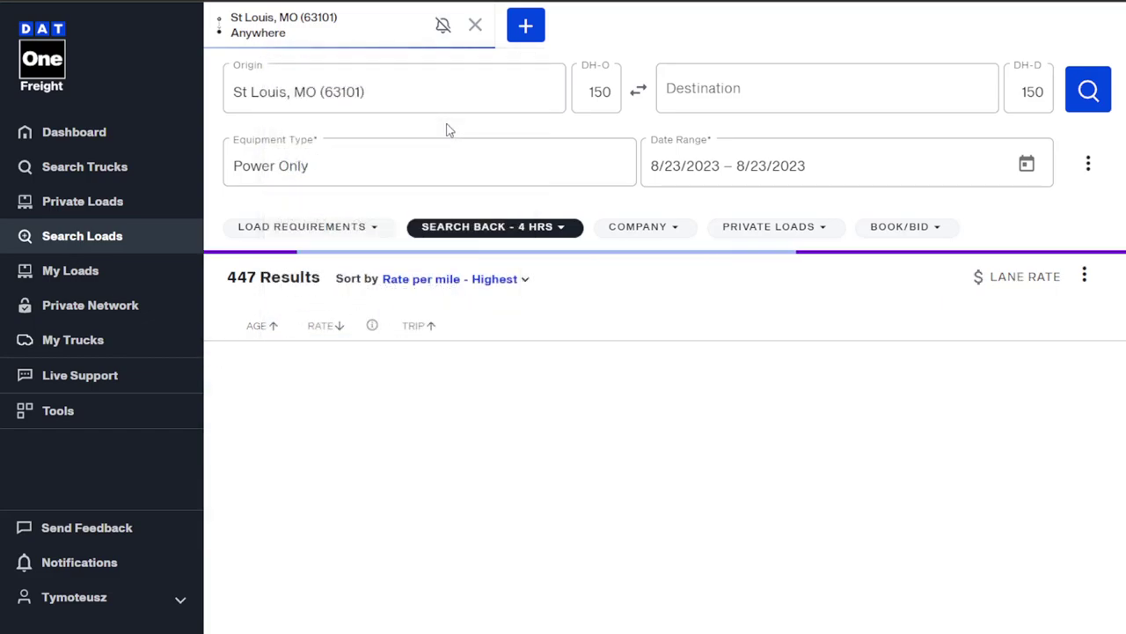
Change the load search origin to Dallas, TX and run the search.
{"action": "left_click", "coordinate": [395, 88]}
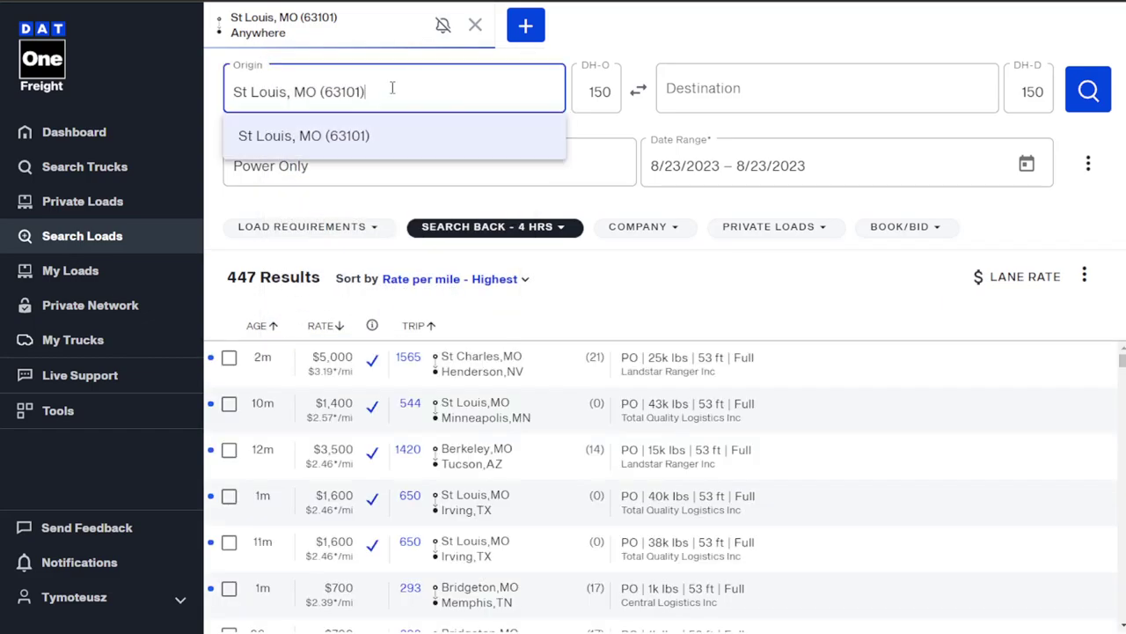
{"action": "key", "text": "BackSpace"}
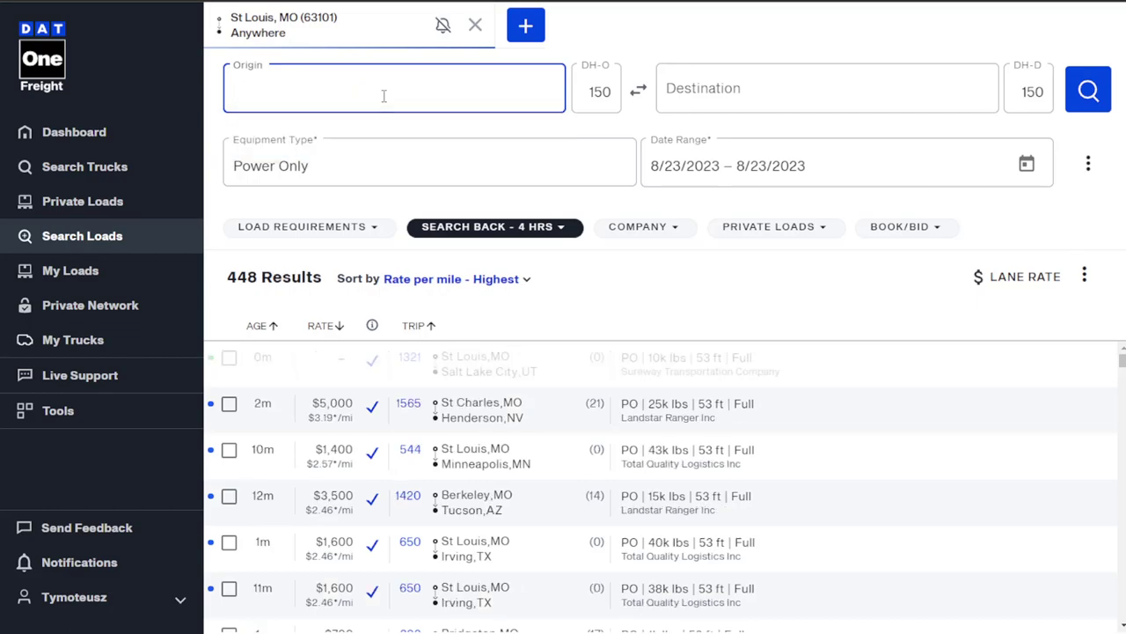
{"action": "type", "text": "dallas"}
{"action": "left_click", "coordinate": [392, 133]}
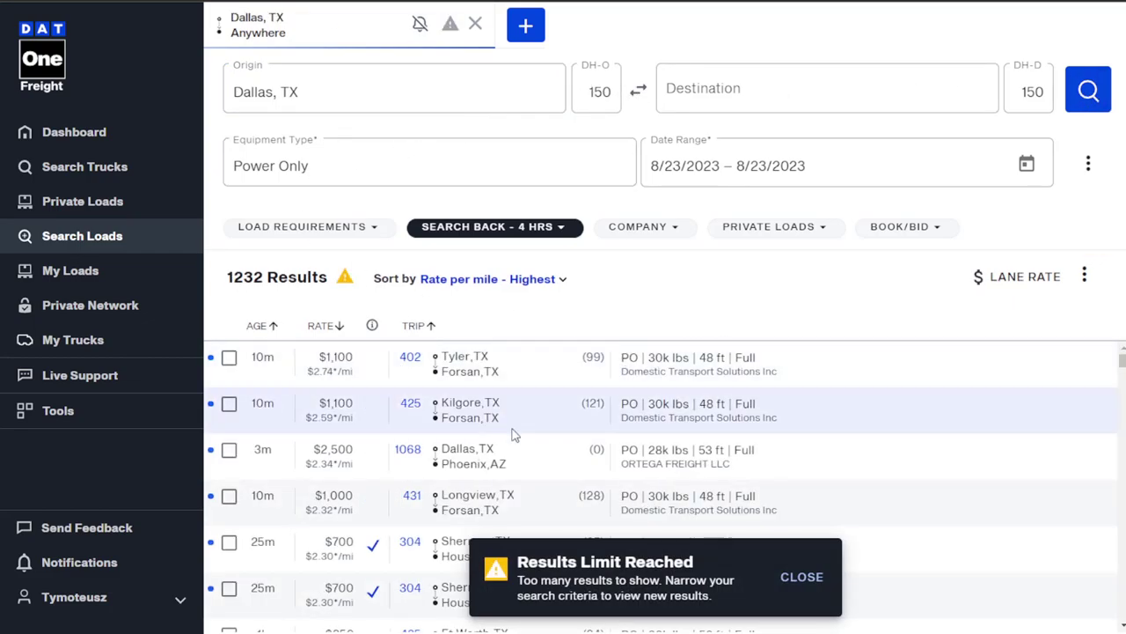
Examine the rates per mile, trip lengths and destinations of the power-only loads around Dallas, TX.
{"action": "scroll", "coordinate": [361, 462], "scroll_direction": "down", "scroll_amount": 2}
{"action": "scroll", "coordinate": [352, 453], "scroll_direction": "up", "scroll_amount": 2}
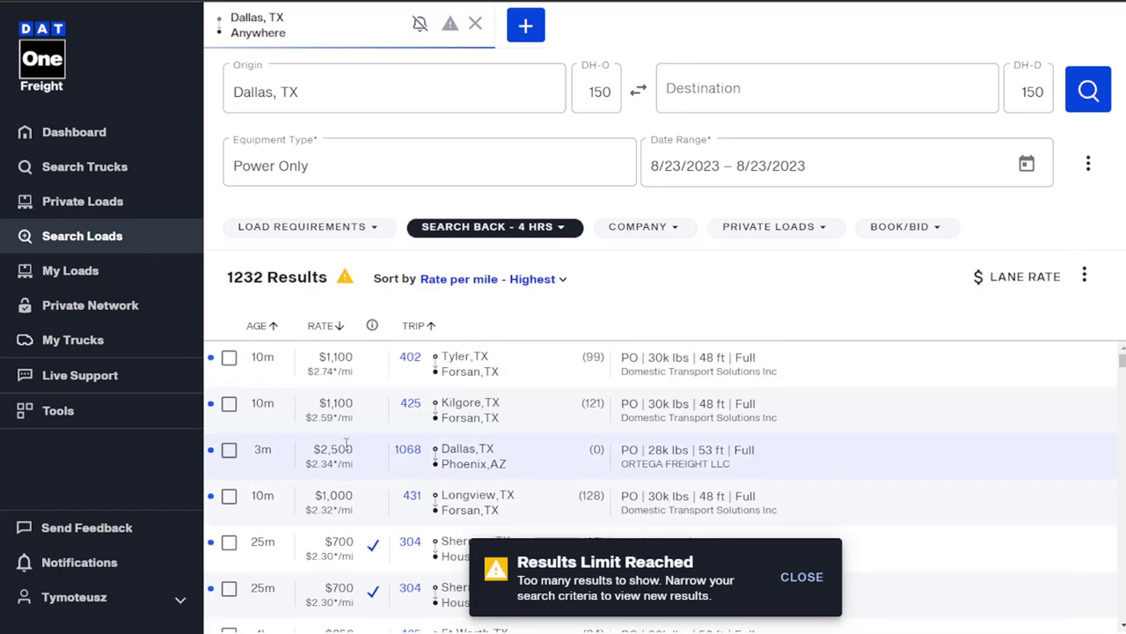
{"action": "scroll", "coordinate": [348, 442], "scroll_direction": "down", "scroll_amount": 6}
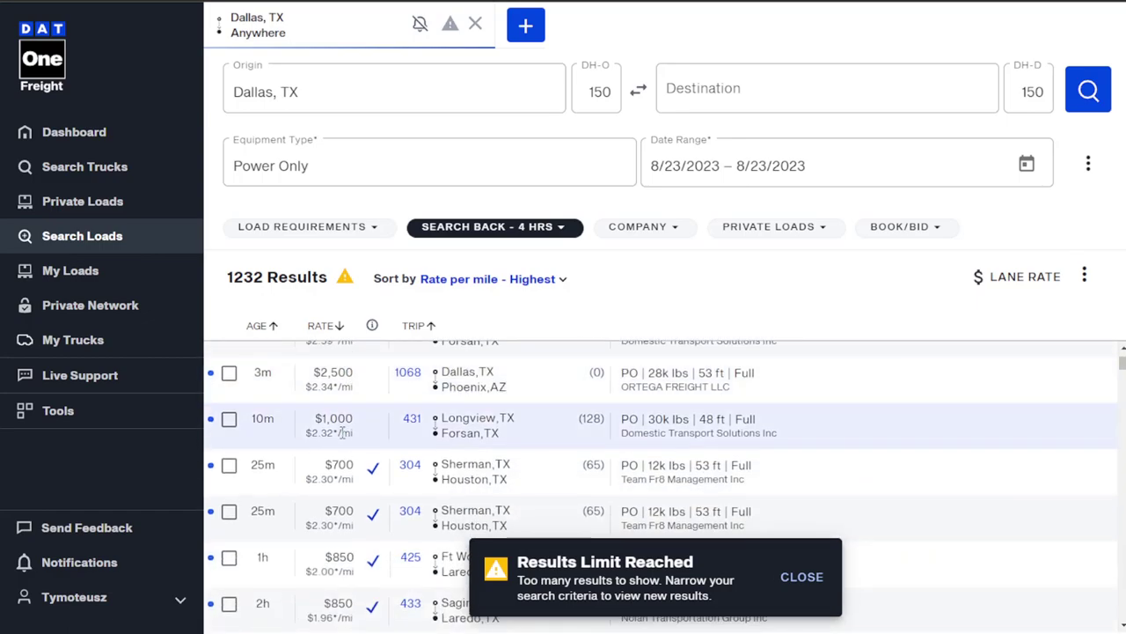
{"action": "scroll", "coordinate": [349, 404], "scroll_direction": "down", "scroll_amount": 5}
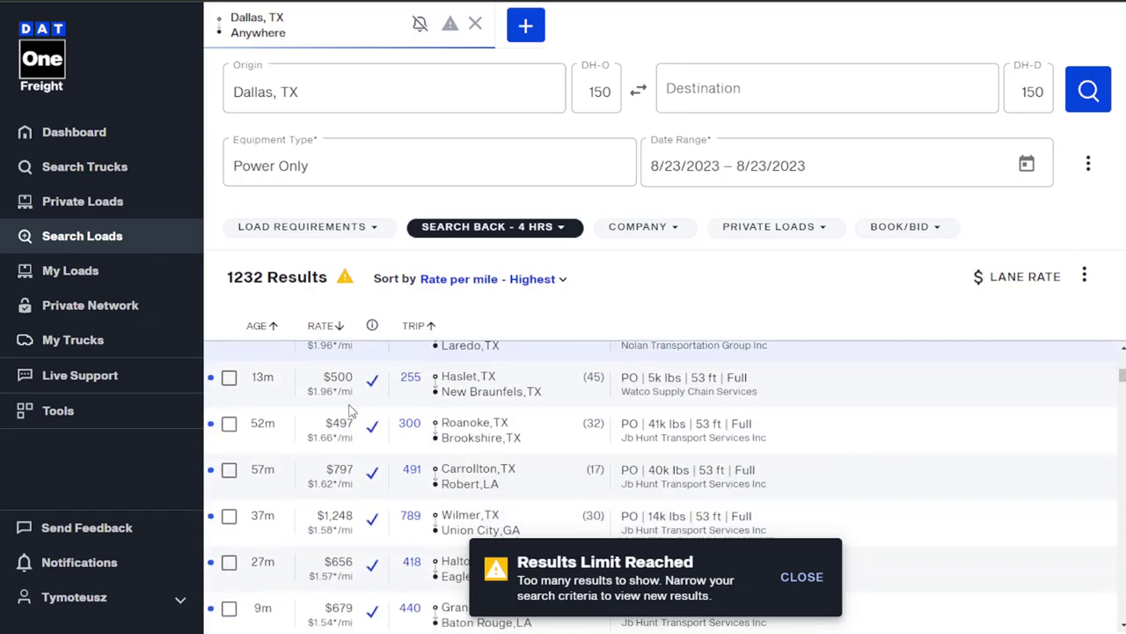
{"action": "scroll", "coordinate": [350, 404], "scroll_direction": "up", "scroll_amount": 4}
{"action": "scroll", "coordinate": [349, 404], "scroll_direction": "down", "scroll_amount": 10}
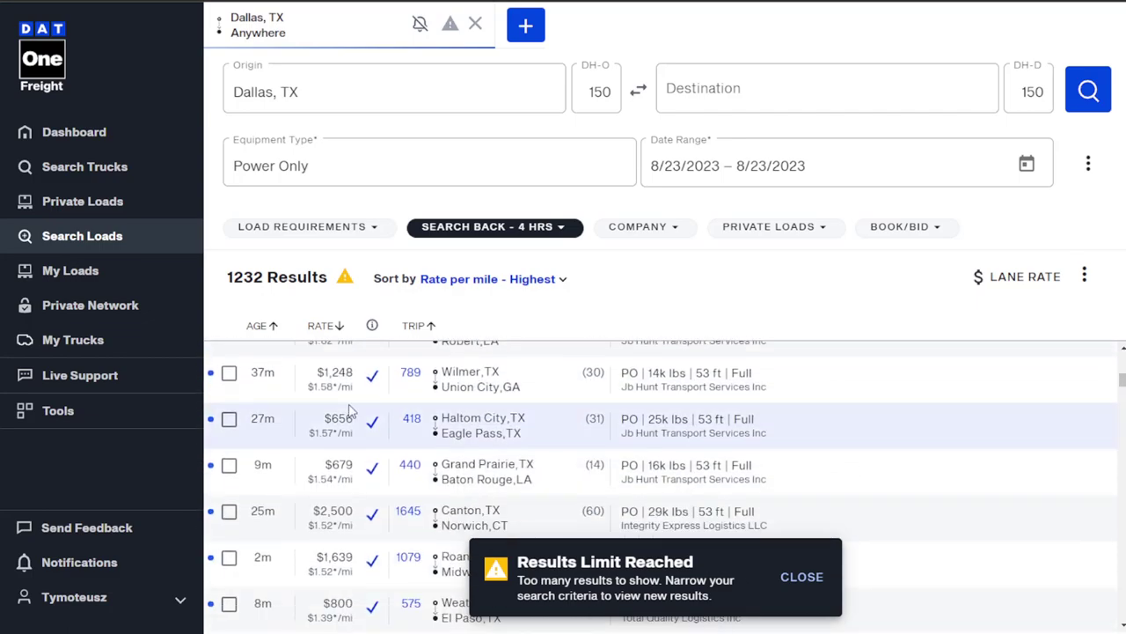
{"action": "scroll", "coordinate": [350, 404], "scroll_direction": "down", "scroll_amount": 2}
{"action": "scroll", "coordinate": [351, 413], "scroll_direction": "up", "scroll_amount": 6}
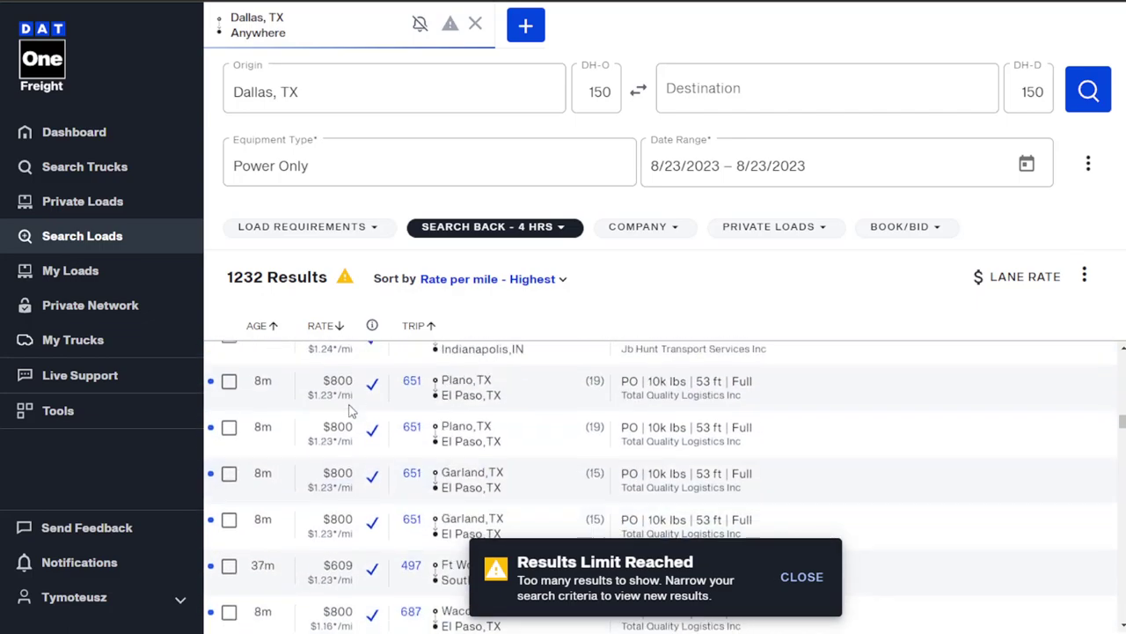
{"action": "scroll", "coordinate": [350, 446], "scroll_direction": "up", "scroll_amount": 3}
{"action": "scroll", "coordinate": [349, 446], "scroll_direction": "down", "scroll_amount": 6}
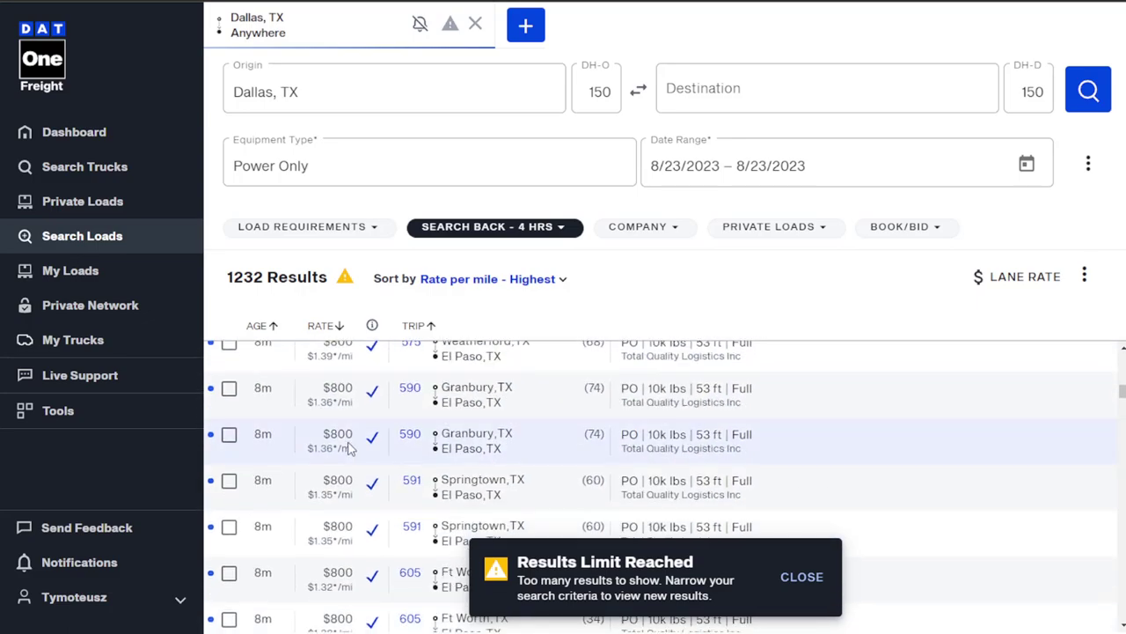
{"action": "scroll", "coordinate": [349, 447], "scroll_direction": "up", "scroll_amount": 10}
{"action": "scroll", "coordinate": [349, 448], "scroll_direction": "up", "scroll_amount": 3}
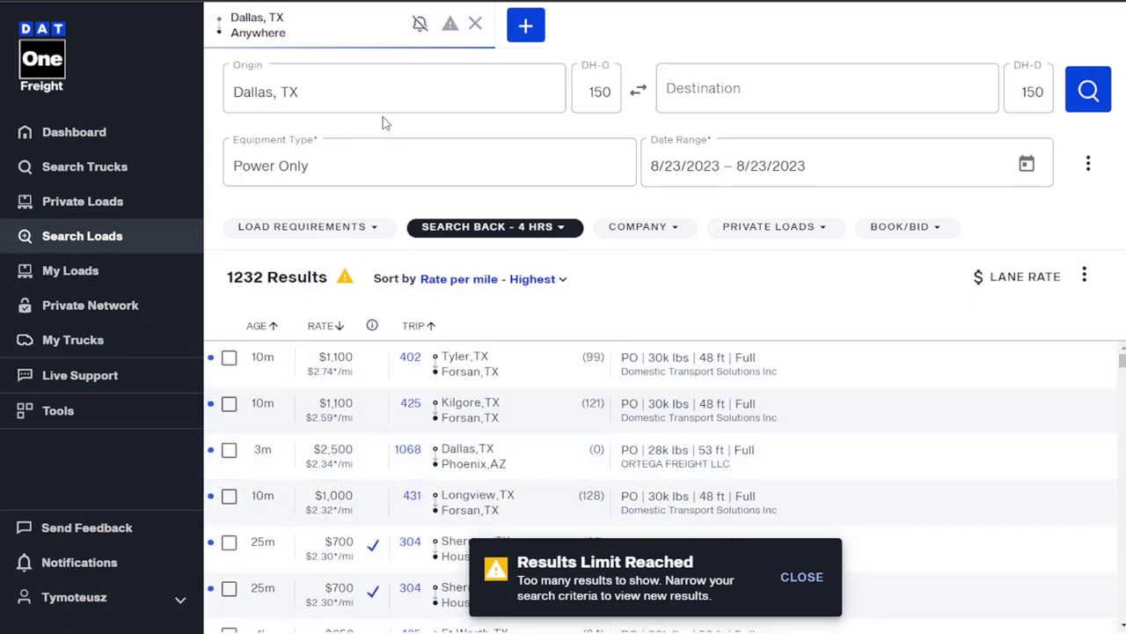
Replace the search origin with Tulsa, OK and search for its power-only loads.
{"action": "left_click", "coordinate": [335, 96]}
{"action": "key", "text": "ctrl+a"}
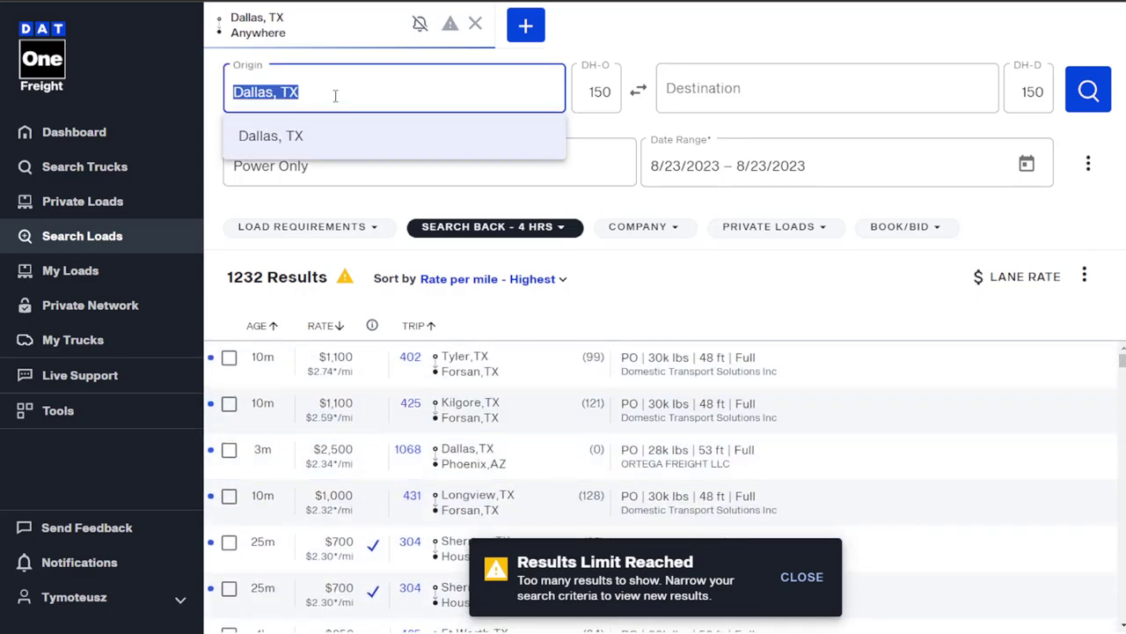
{"action": "key", "text": "BackSpace"}
{"action": "type", "text": "tulsa"}
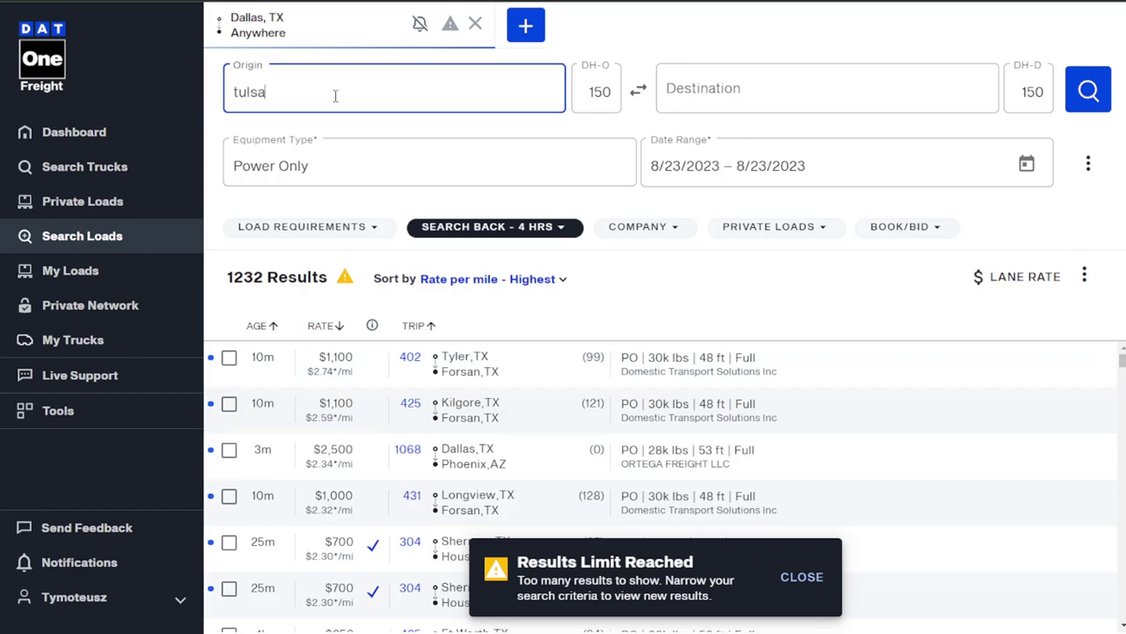
{"action": "key", "text": "Return"}
{"action": "left_click", "coordinate": [1088, 91]}
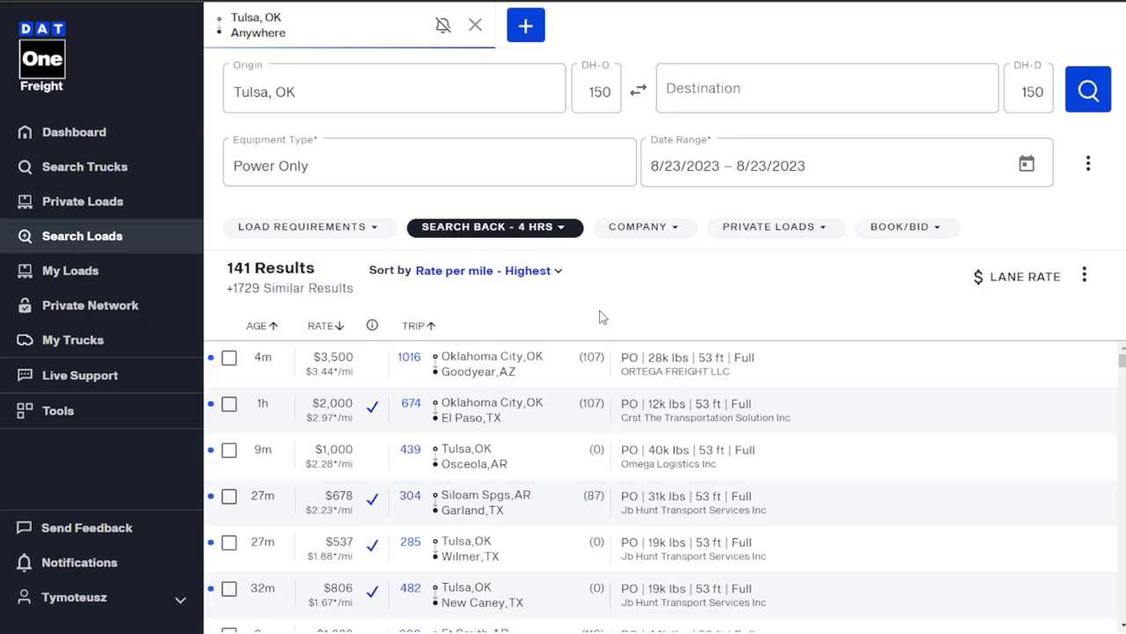
Look through the rates per mile and destinations of the loads leaving the Tulsa, OK area.
{"action": "scroll", "coordinate": [572, 361], "scroll_direction": "down", "scroll_amount": 1}
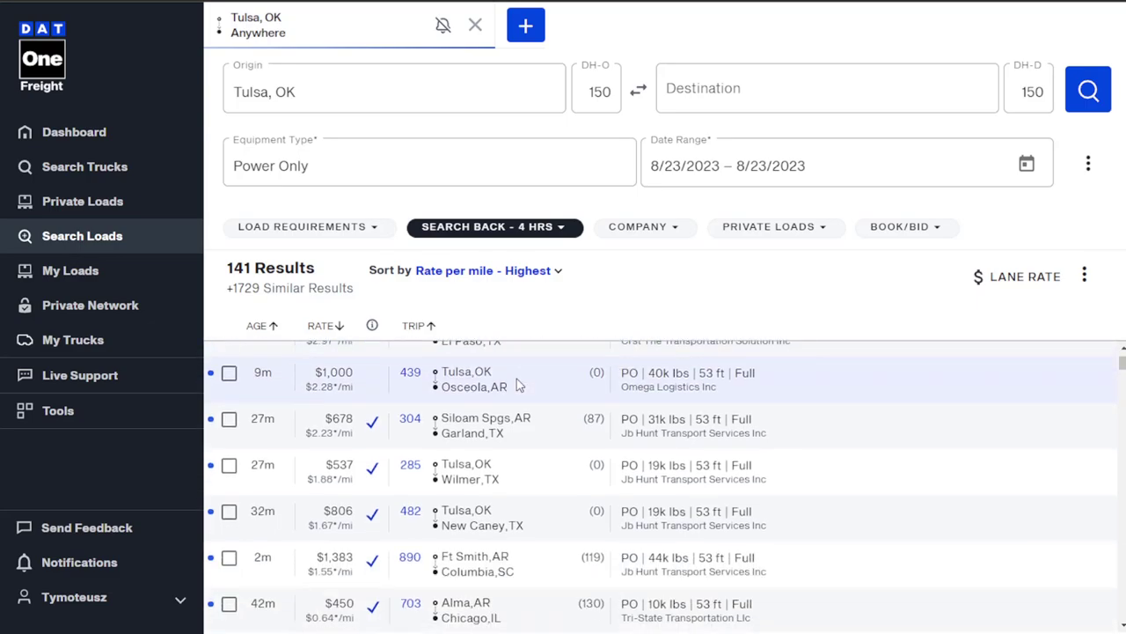
{"action": "scroll", "coordinate": [646, 385], "scroll_direction": "down", "scroll_amount": 3}
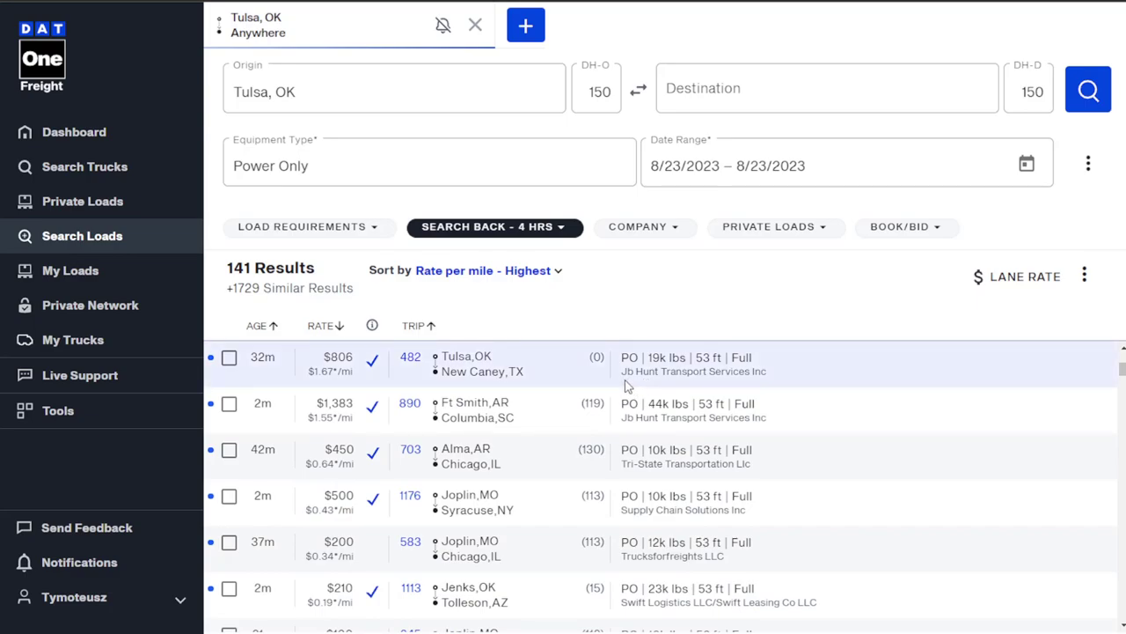
{"action": "scroll", "coordinate": [611, 394], "scroll_direction": "down", "scroll_amount": 3}
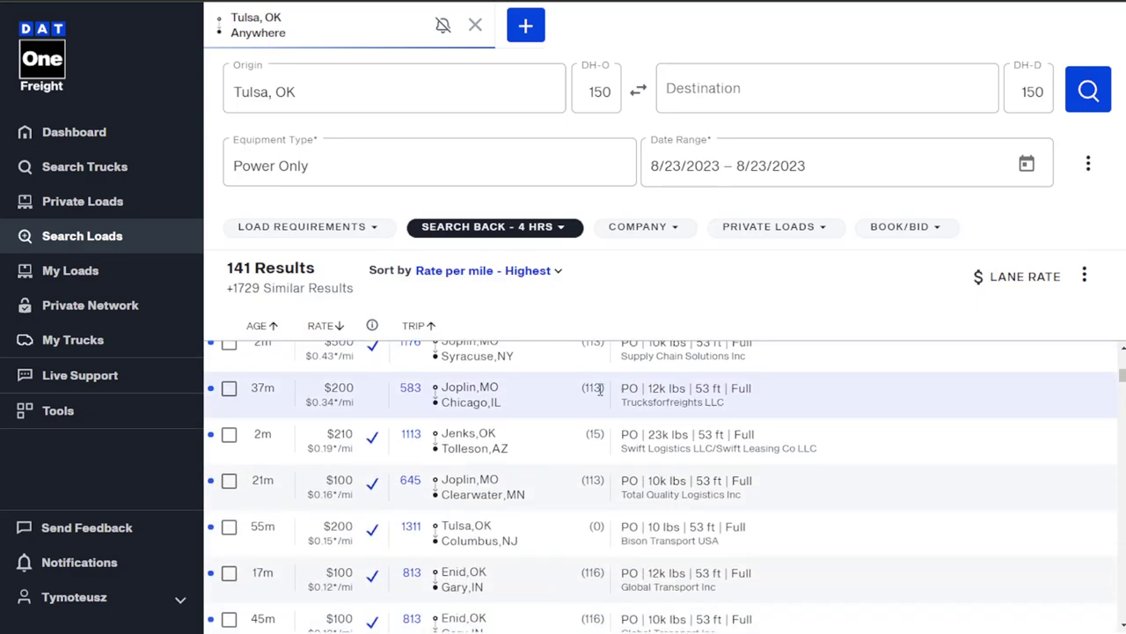
{"action": "scroll", "coordinate": [601, 390], "scroll_direction": "down", "scroll_amount": 2}
{"action": "scroll", "coordinate": [601, 394], "scroll_direction": "down", "scroll_amount": 4}
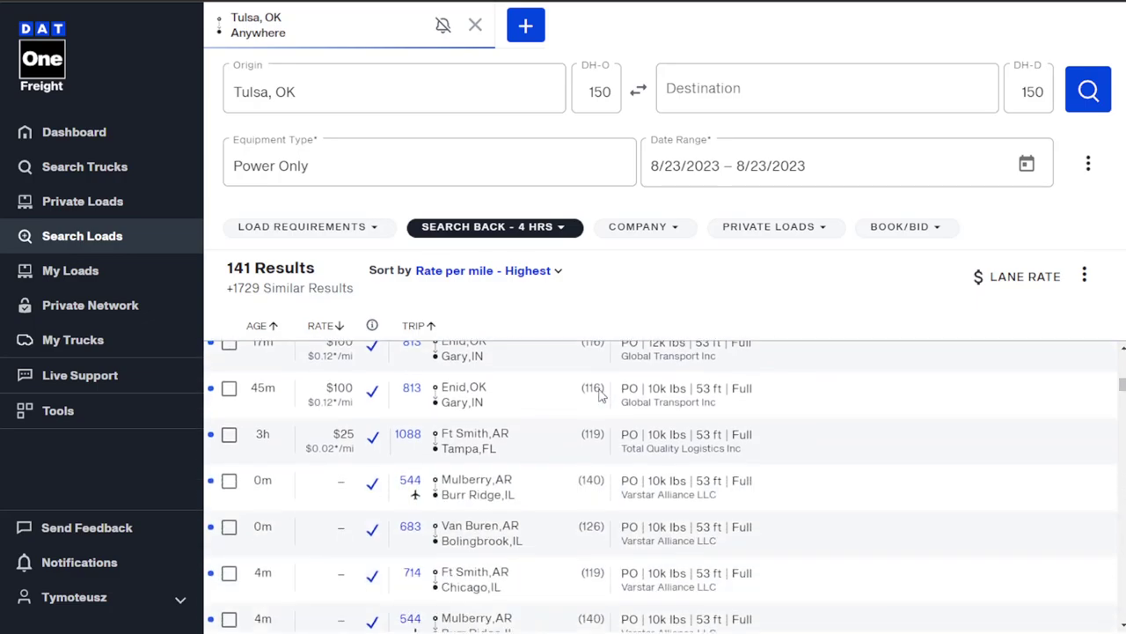
{"action": "scroll", "coordinate": [596, 396], "scroll_direction": "up", "scroll_amount": 15}
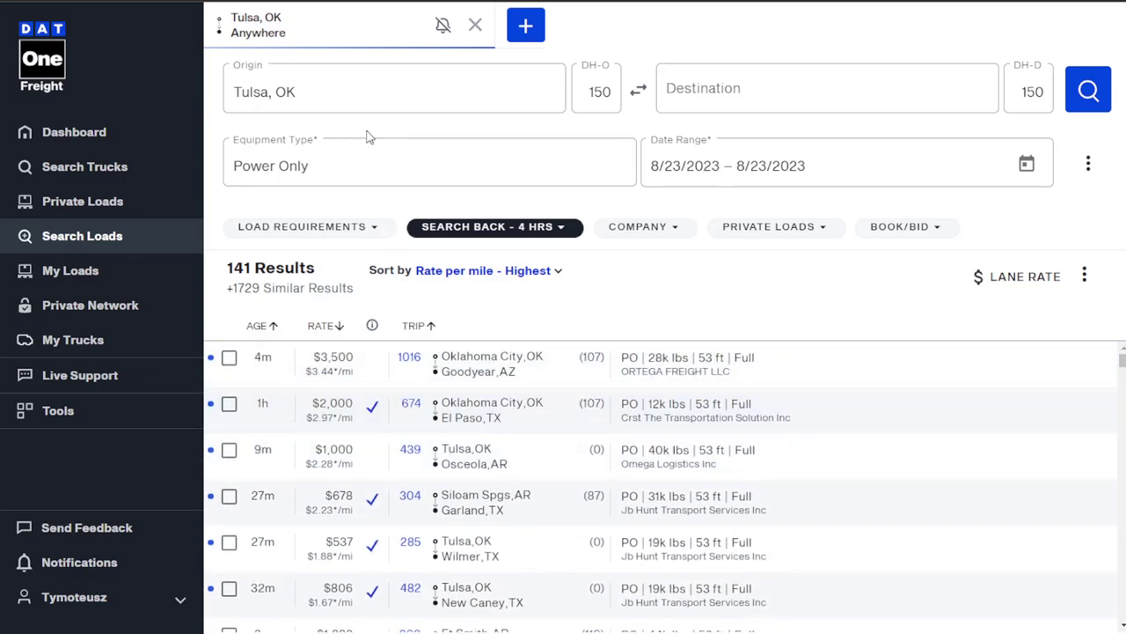
Set the load search origin to Birmingham, AL and run the search.
{"action": "left_click", "coordinate": [314, 92]}
{"action": "key", "text": "ctrl+a"}
{"action": "key", "text": "BackSpace"}
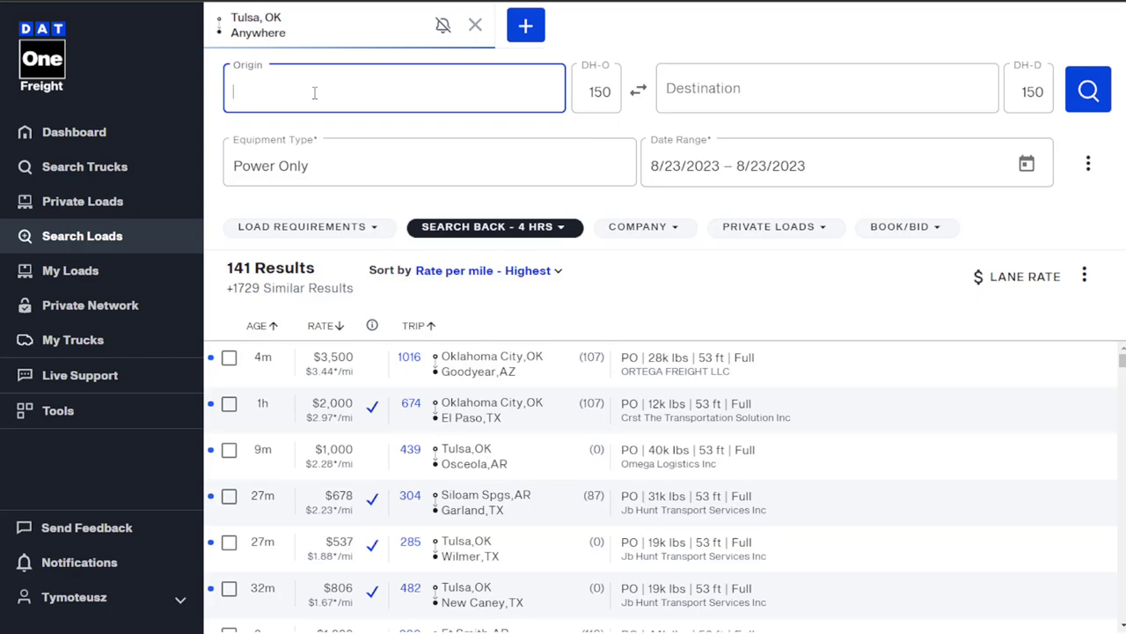
{"action": "type", "text": "birmin"}
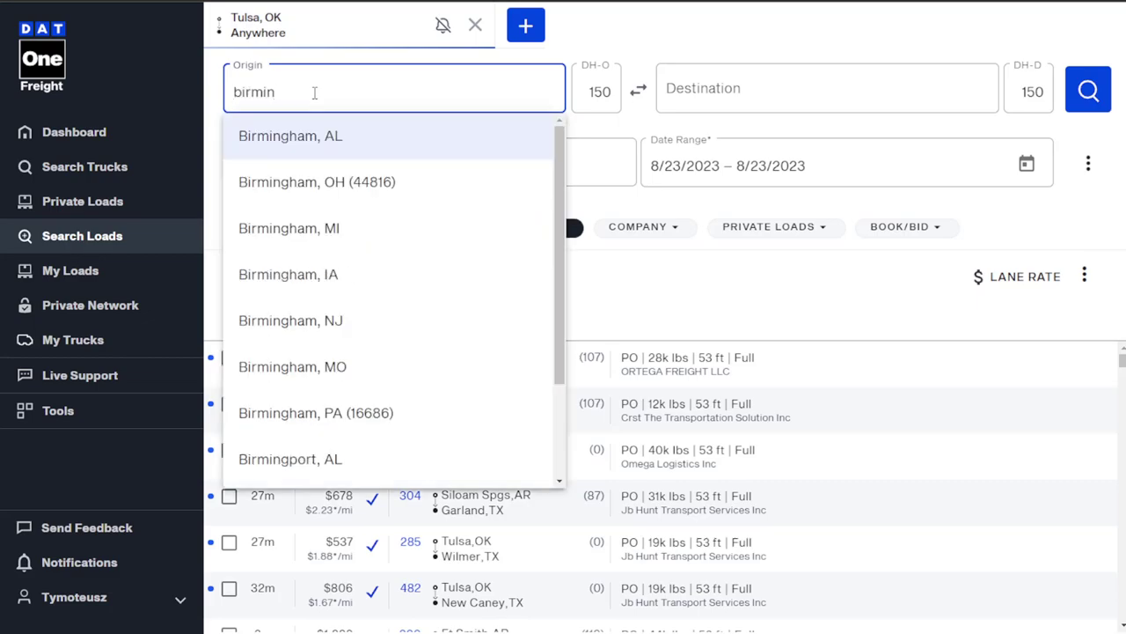
{"action": "left_click", "coordinate": [393, 136]}
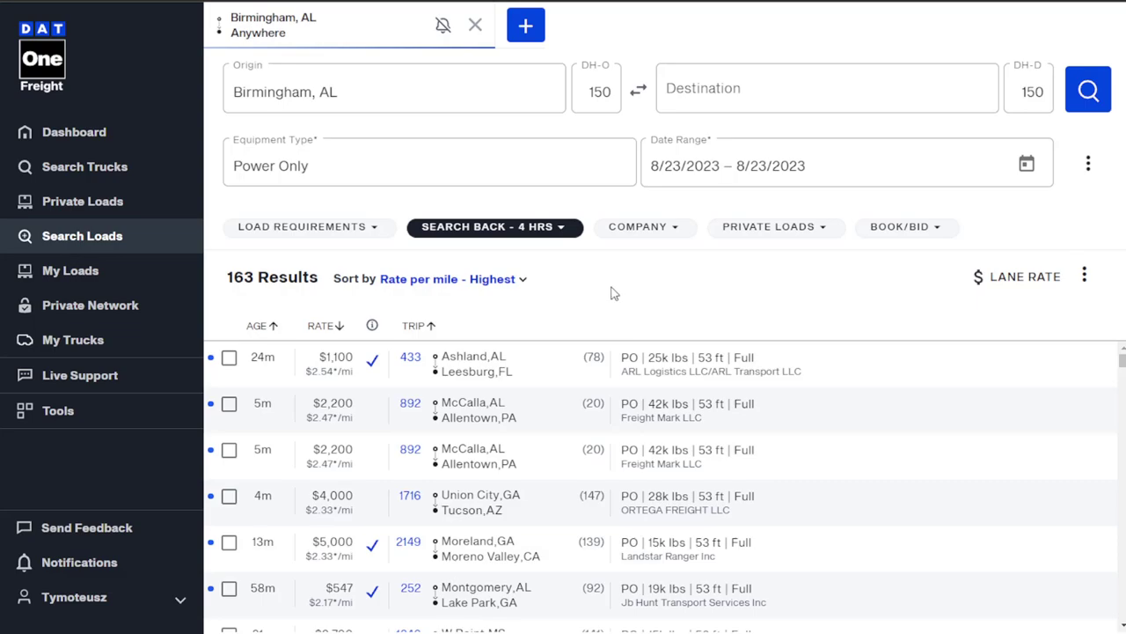
Review the rates per mile, pickup cities and destinations of the loads around Birmingham, AL.
{"action": "scroll", "coordinate": [558, 361], "scroll_direction": "down", "scroll_amount": 3}
{"action": "scroll", "coordinate": [558, 361], "scroll_direction": "down", "scroll_amount": 4}
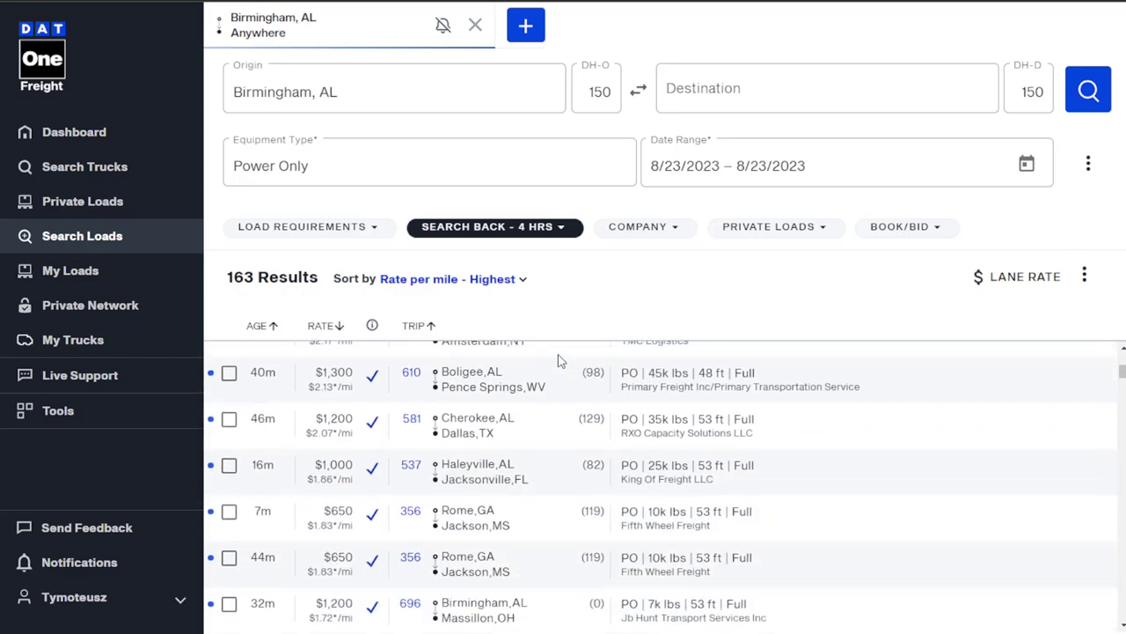
{"action": "scroll", "coordinate": [557, 361], "scroll_direction": "up", "scroll_amount": 7}
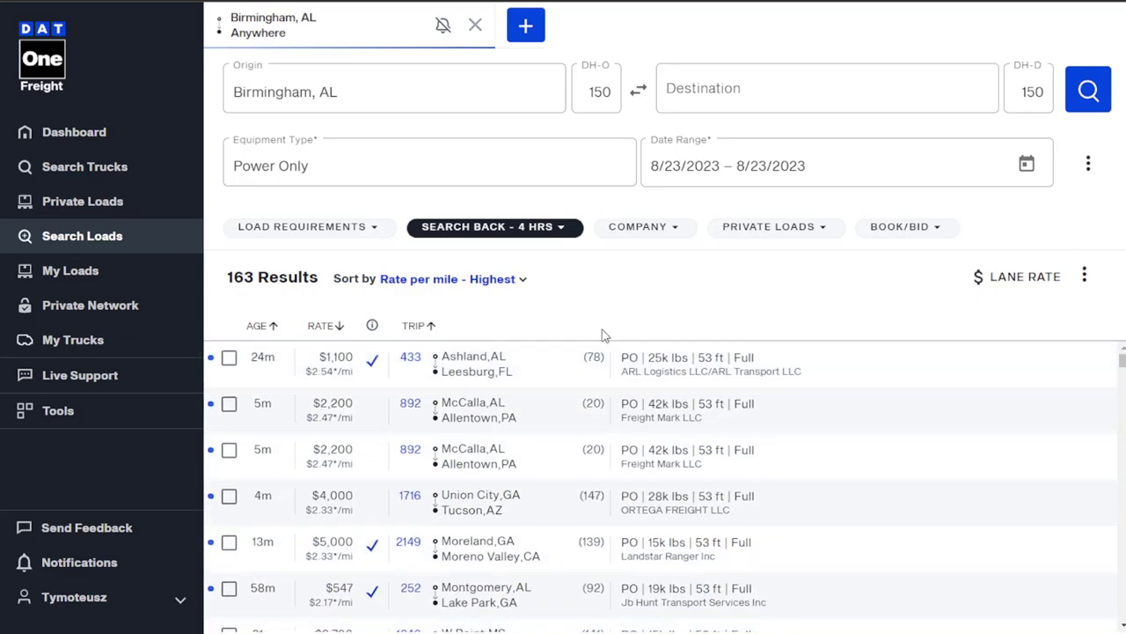
{"action": "scroll", "coordinate": [566, 464], "scroll_direction": "down", "scroll_amount": 2}
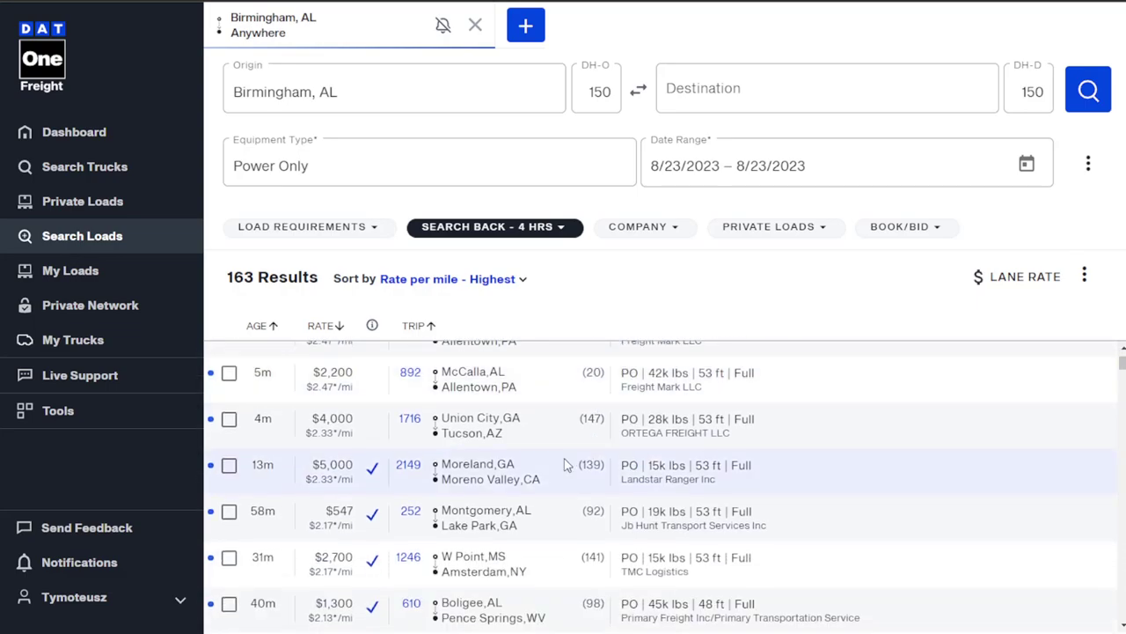
{"action": "scroll", "coordinate": [566, 464], "scroll_direction": "down", "scroll_amount": 5}
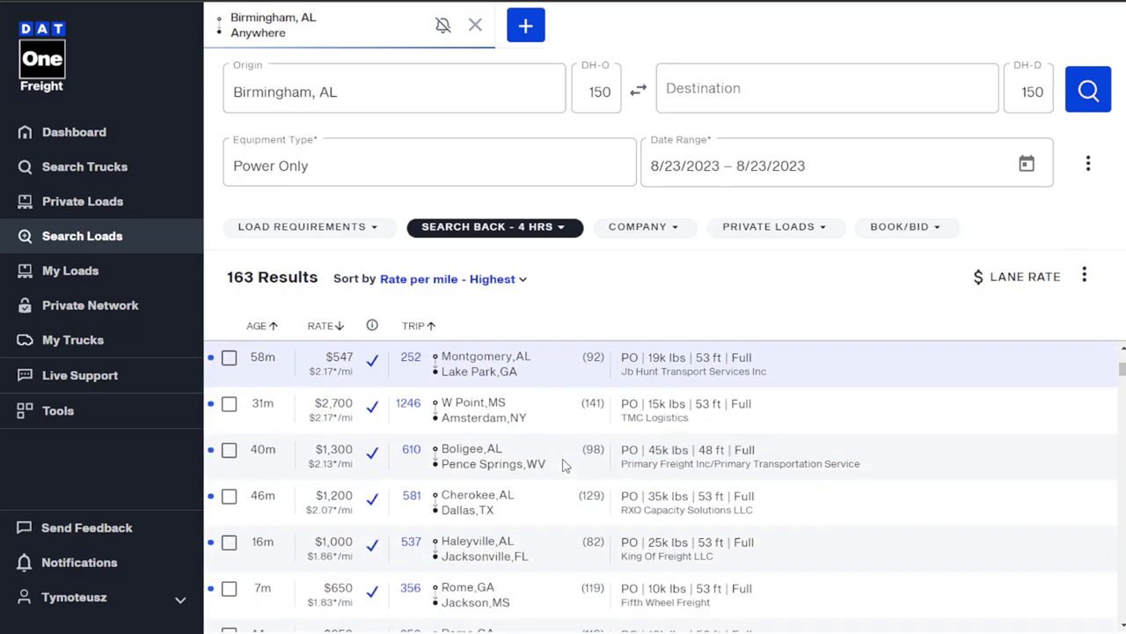
{"action": "scroll", "coordinate": [566, 464], "scroll_direction": "down", "scroll_amount": 3}
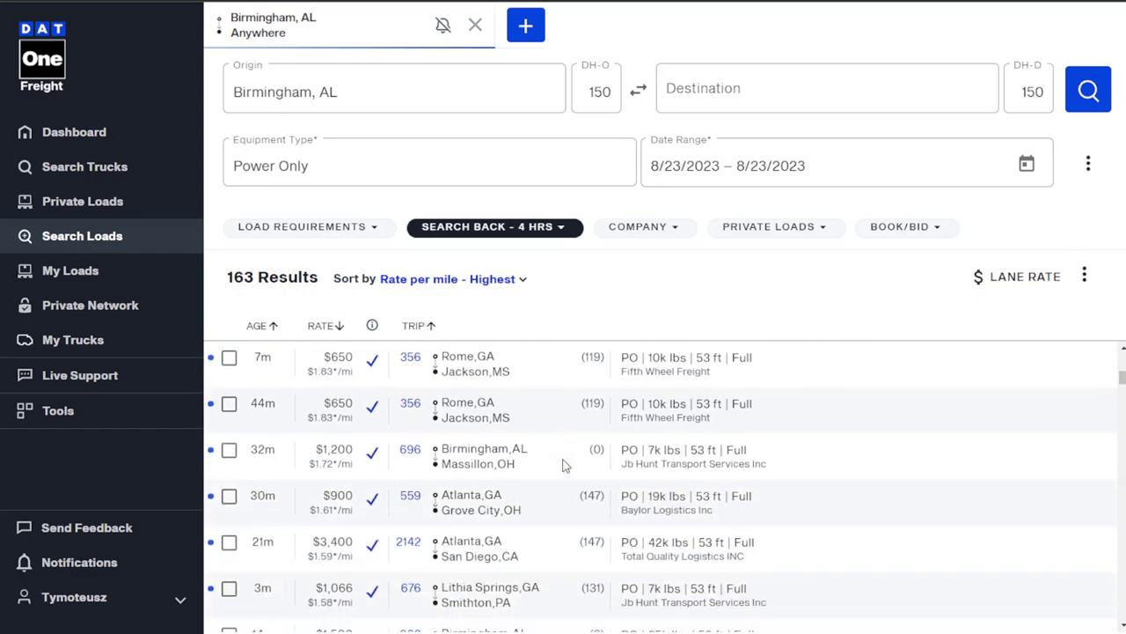
{"action": "scroll", "coordinate": [548, 454], "scroll_direction": "up", "scroll_amount": 10}
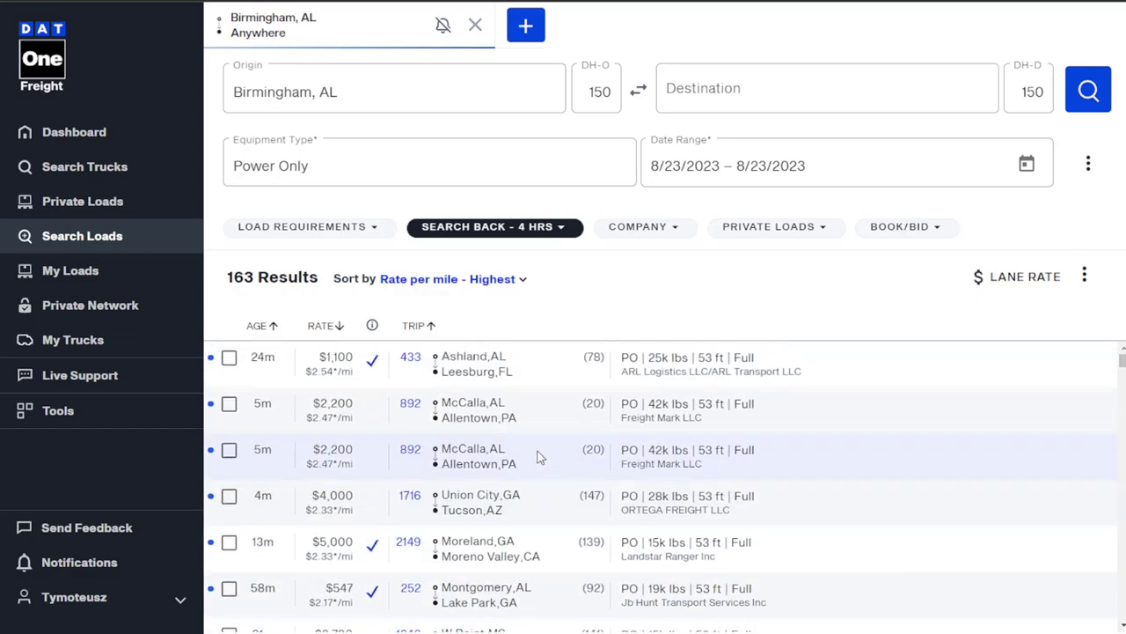
Change the search origin to Nashville, TN and search for its power-only loads.
{"action": "left_click", "coordinate": [369, 91]}
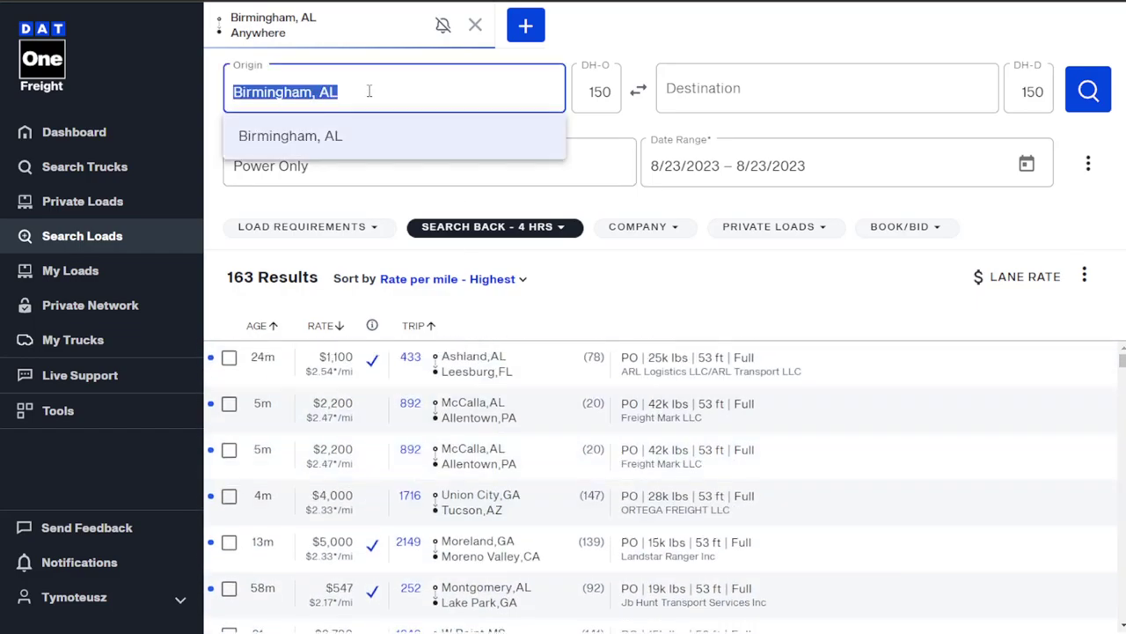
{"action": "key", "text": "BackSpace"}
{"action": "type", "text": "nashvil"}
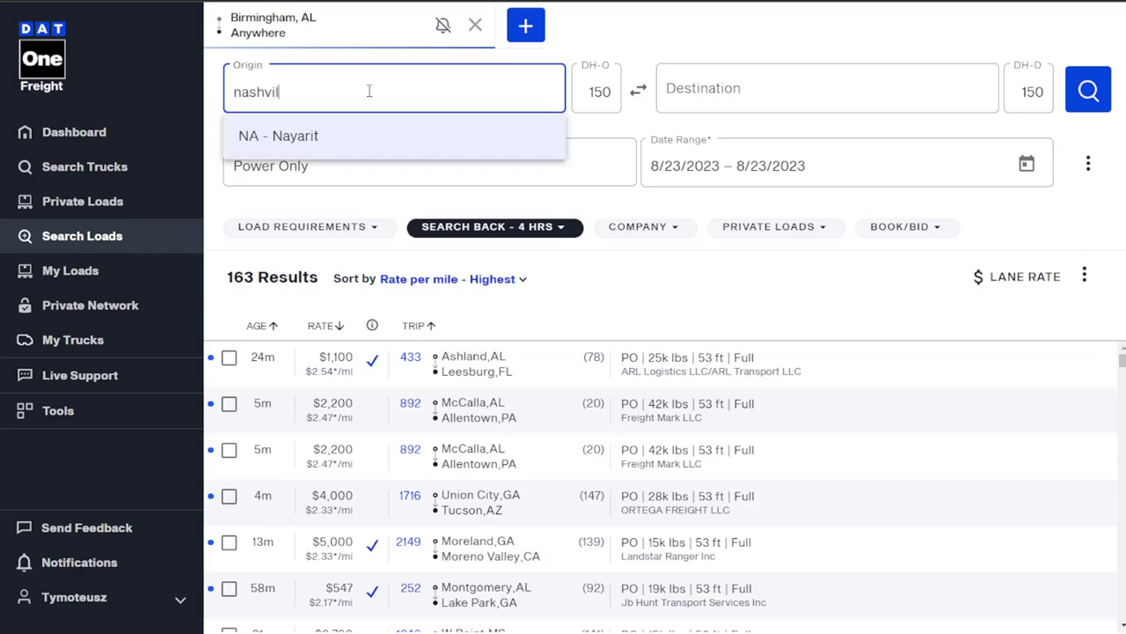
{"action": "type", "text": "l"}
{"action": "left_click", "coordinate": [376, 132]}
{"action": "left_click", "coordinate": [1088, 93]}
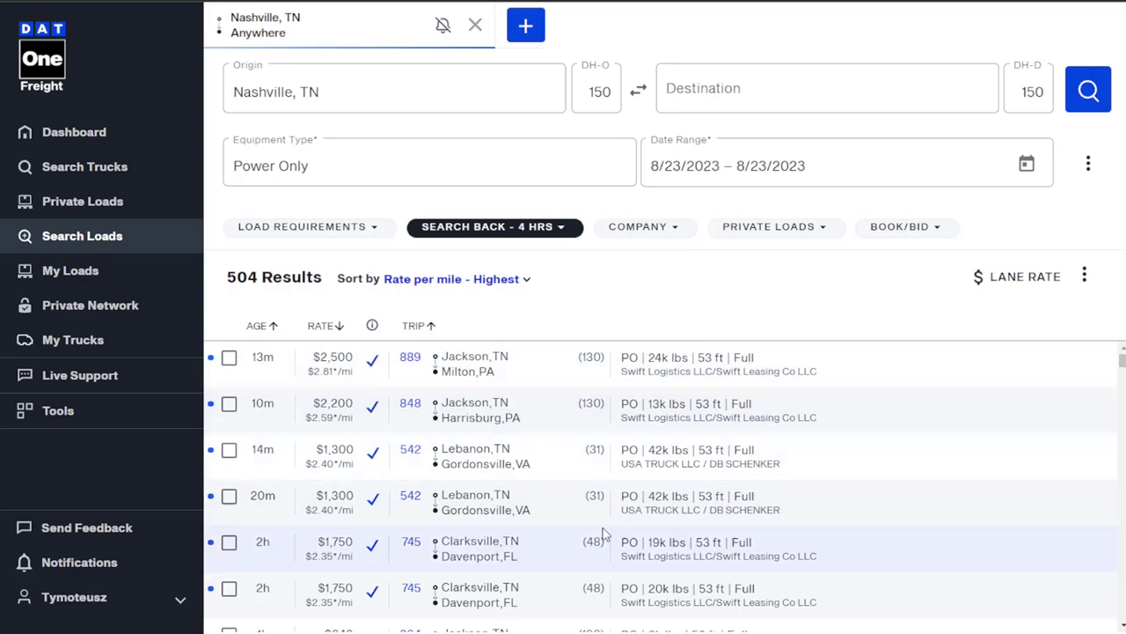
Examine the rates per mile, trip lengths and destinations of the loads around Nashville, TN.
{"action": "scroll", "coordinate": [510, 428], "scroll_direction": "down", "scroll_amount": 2}
{"action": "scroll", "coordinate": [510, 429], "scroll_direction": "down", "scroll_amount": 4}
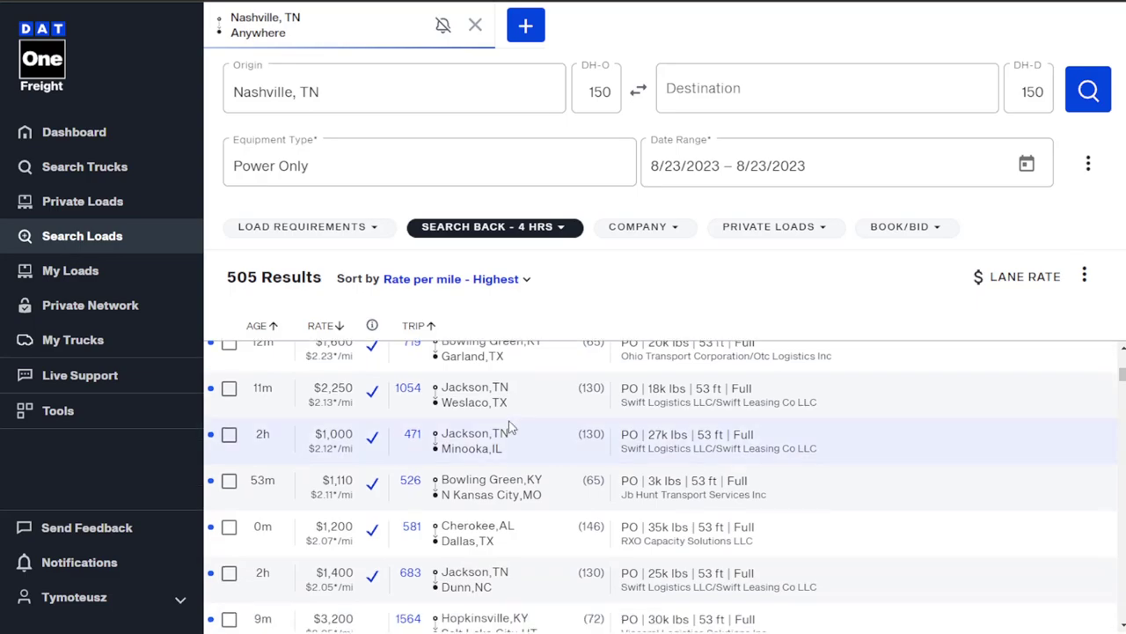
{"action": "scroll", "coordinate": [510, 428], "scroll_direction": "down", "scroll_amount": 4}
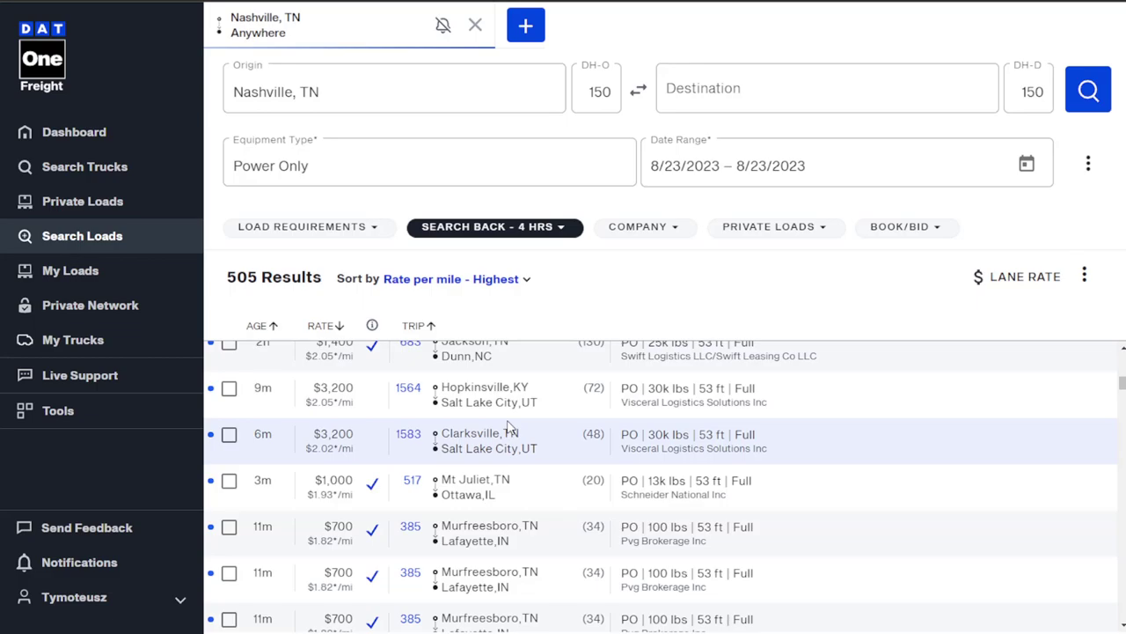
{"action": "scroll", "coordinate": [508, 429], "scroll_direction": "down", "scroll_amount": 4}
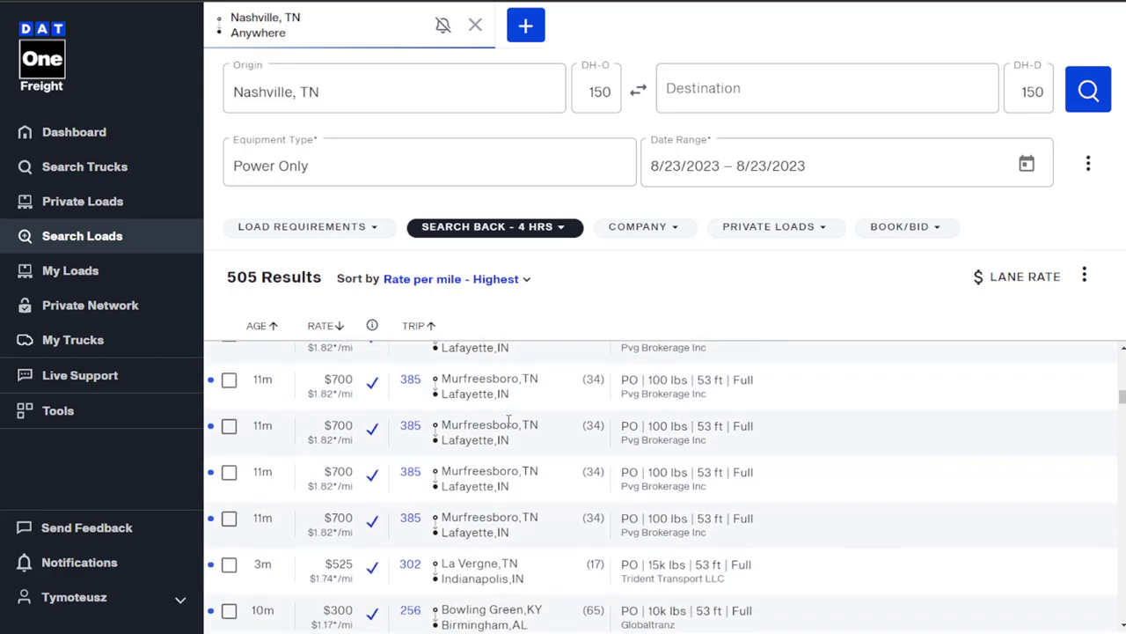
{"action": "scroll", "coordinate": [508, 422], "scroll_direction": "up", "scroll_amount": 9}
Change the load search origin to Columbus, OH and search for its power-only loads.
{"action": "triple_click", "coordinate": [332, 93]}
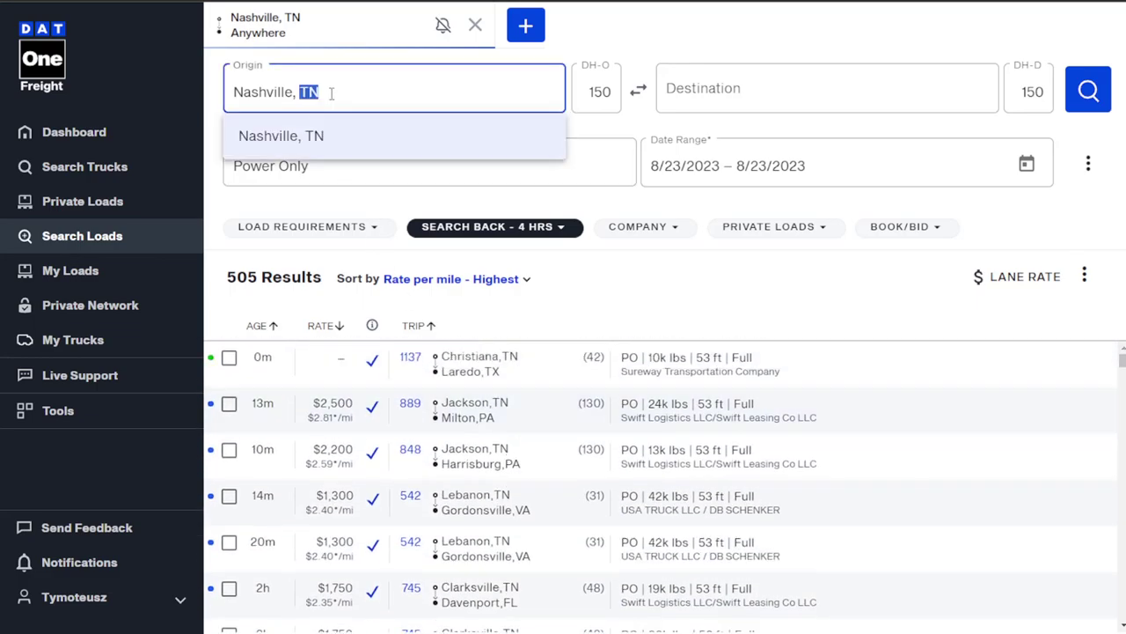
{"action": "key", "text": "BackSpace"}
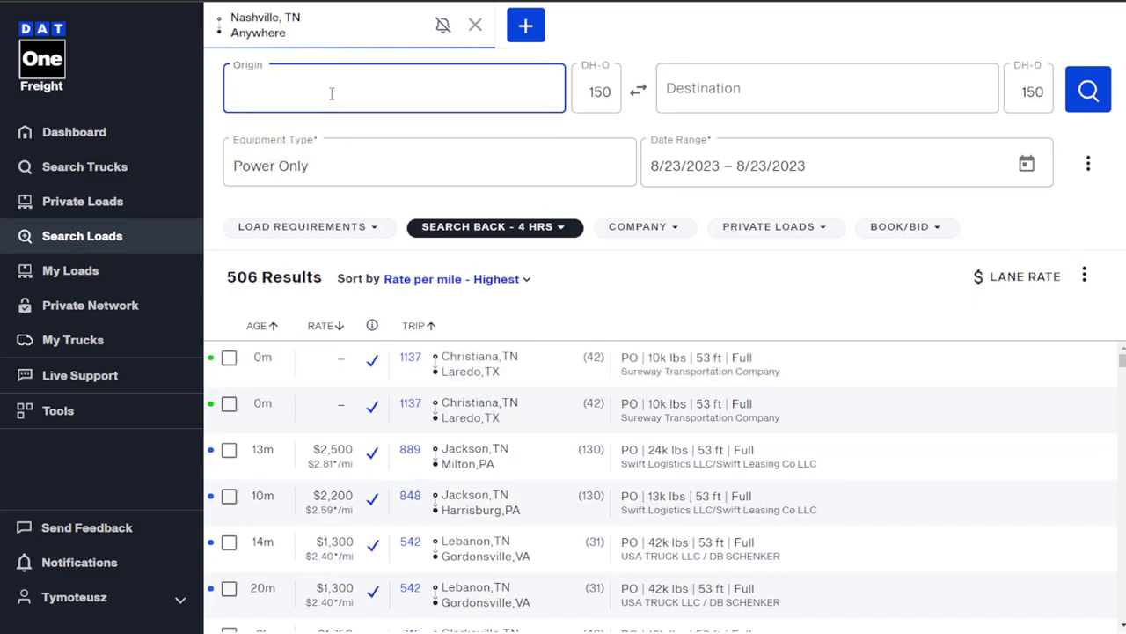
{"action": "type", "text": "colum"}
{"action": "left_click", "coordinate": [384, 135]}
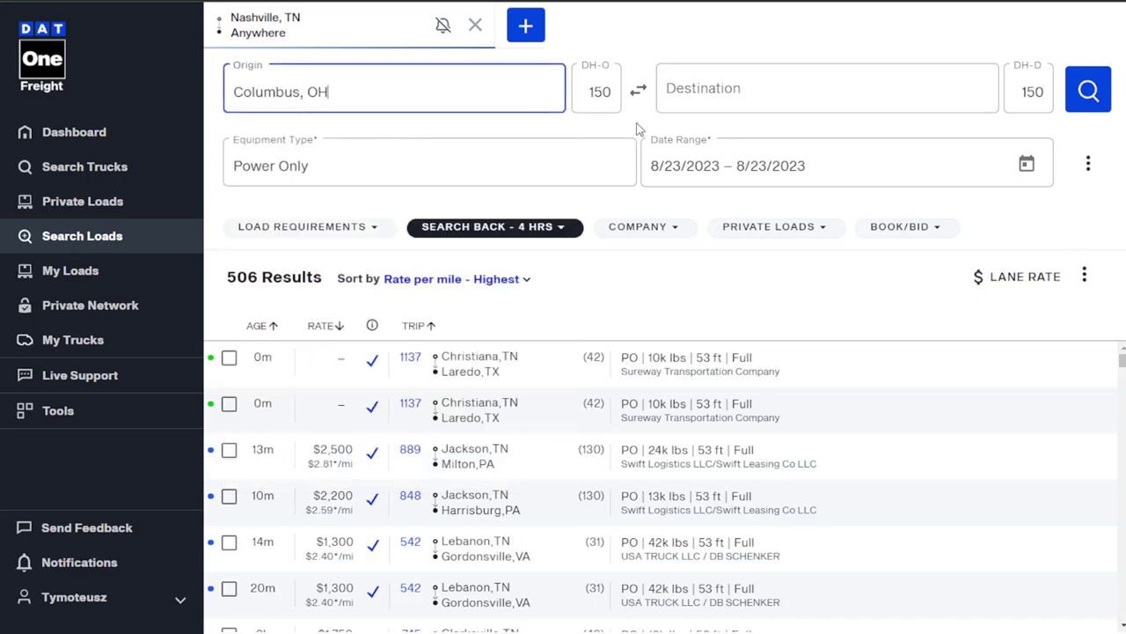
{"action": "left_click", "coordinate": [1089, 94]}
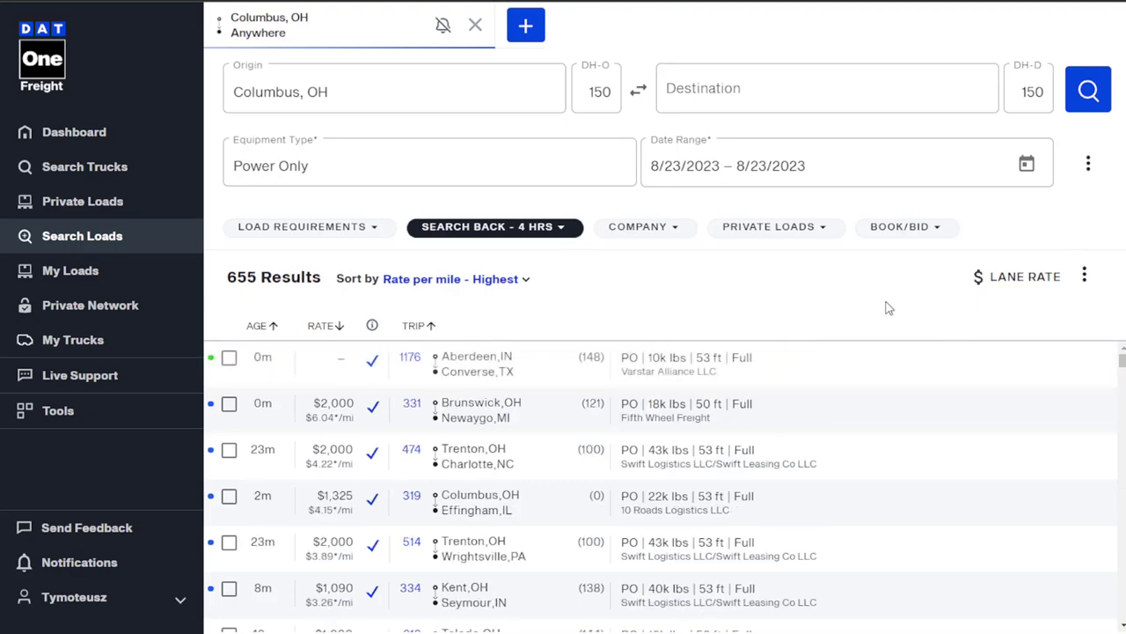
Review the rates per mile, pickup cities and destinations of the loads around Columbus, OH.
{"action": "scroll", "coordinate": [653, 440], "scroll_direction": "down", "scroll_amount": 2}
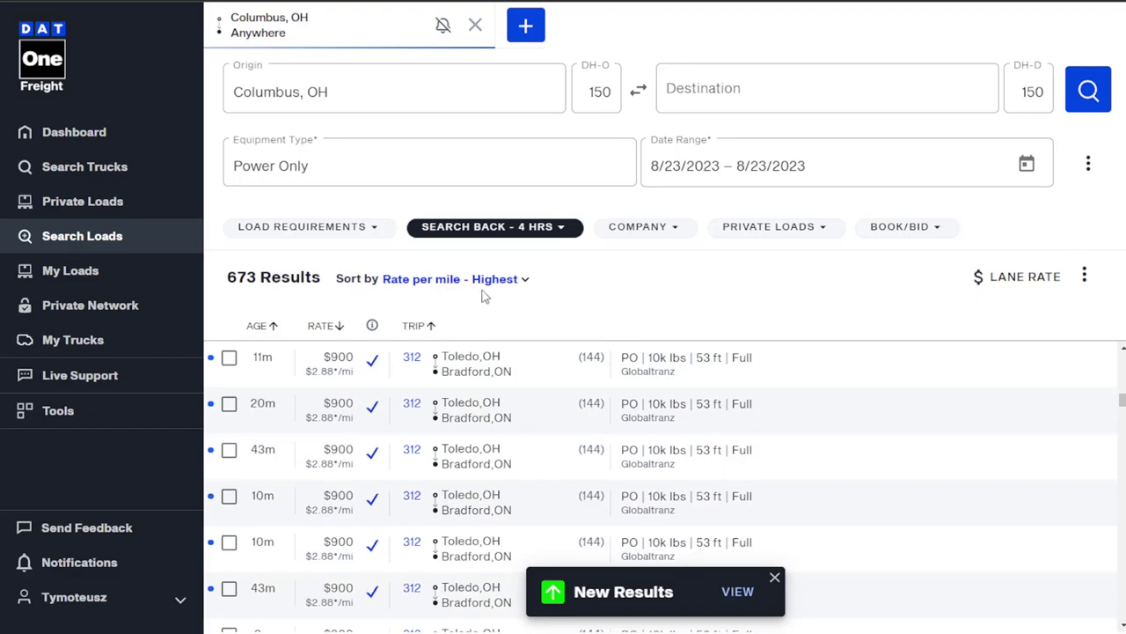
{"action": "left_click", "coordinate": [450, 278]}
{"action": "left_click", "coordinate": [378, 131]}
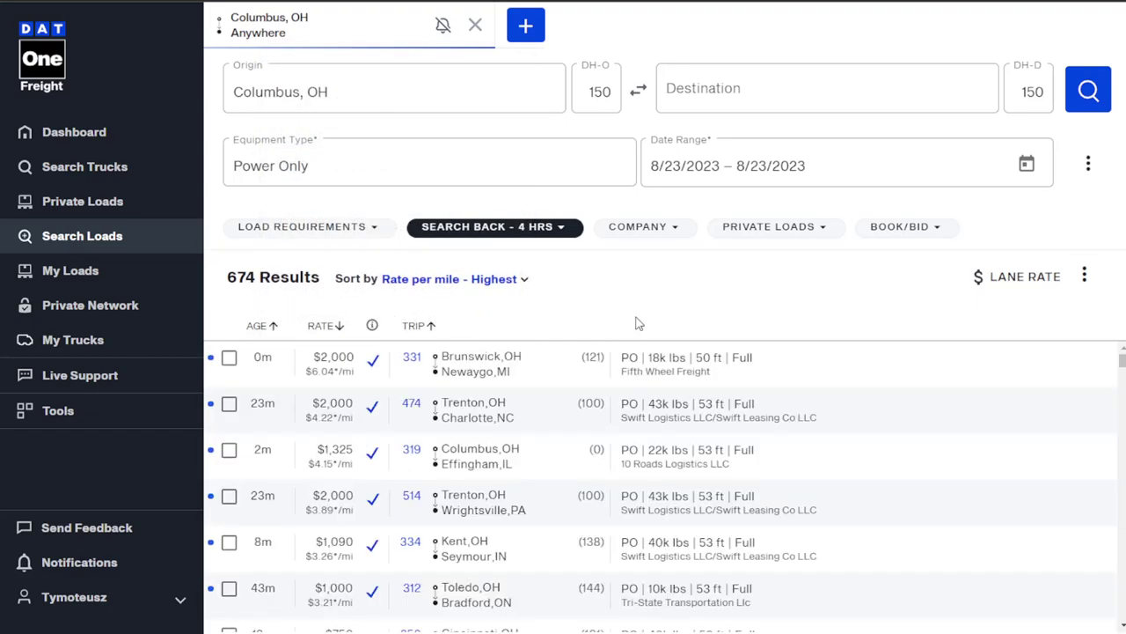
{"action": "scroll", "coordinate": [607, 388], "scroll_direction": "down", "scroll_amount": 1}
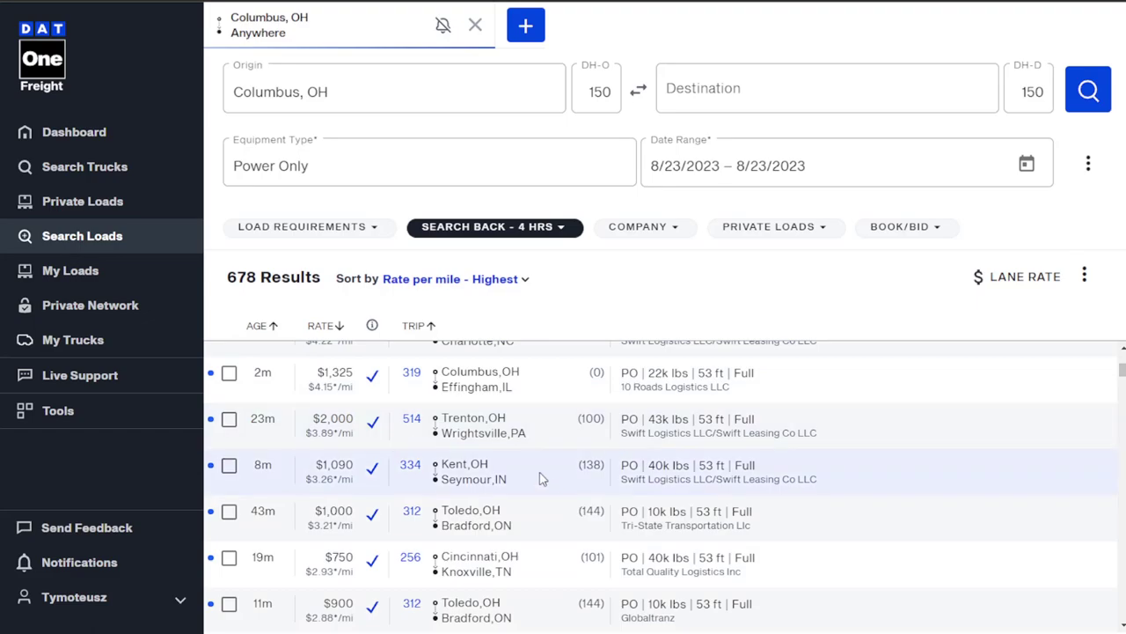
{"action": "scroll", "coordinate": [541, 479], "scroll_direction": "down", "scroll_amount": 5}
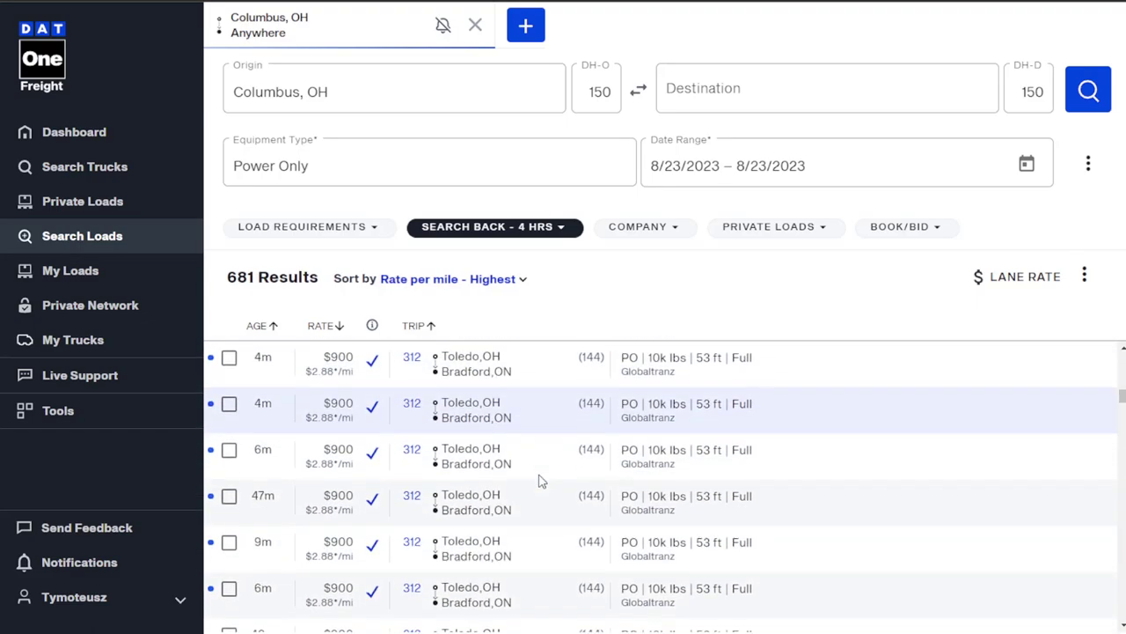
{"action": "scroll", "coordinate": [542, 480], "scroll_direction": "down", "scroll_amount": 5}
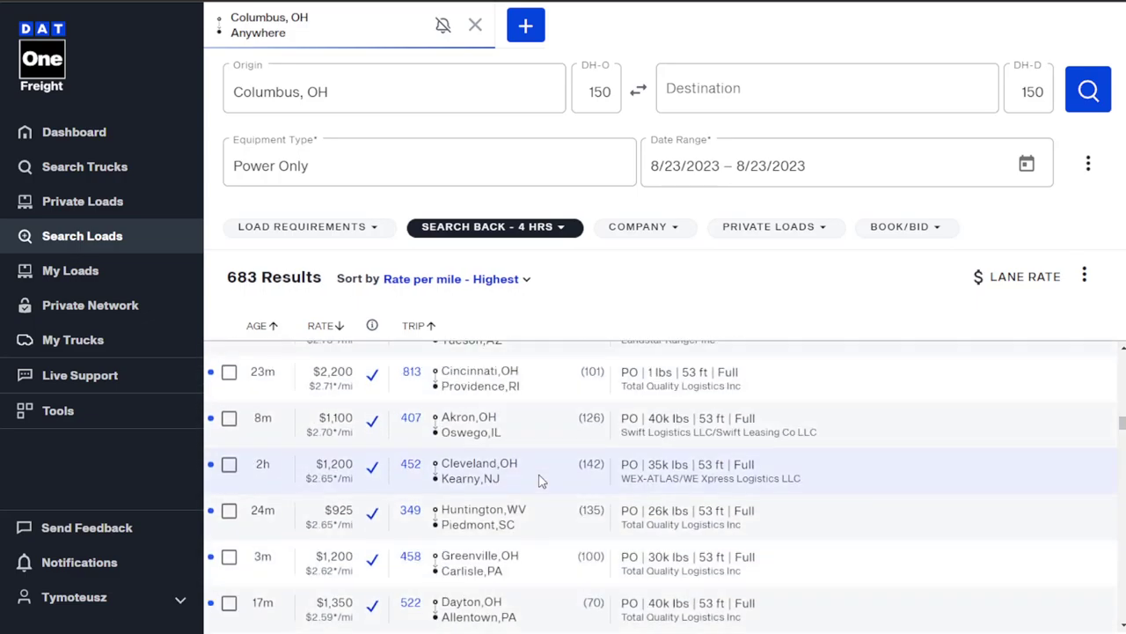
{"action": "scroll", "coordinate": [535, 393], "scroll_direction": "down", "scroll_amount": 2}
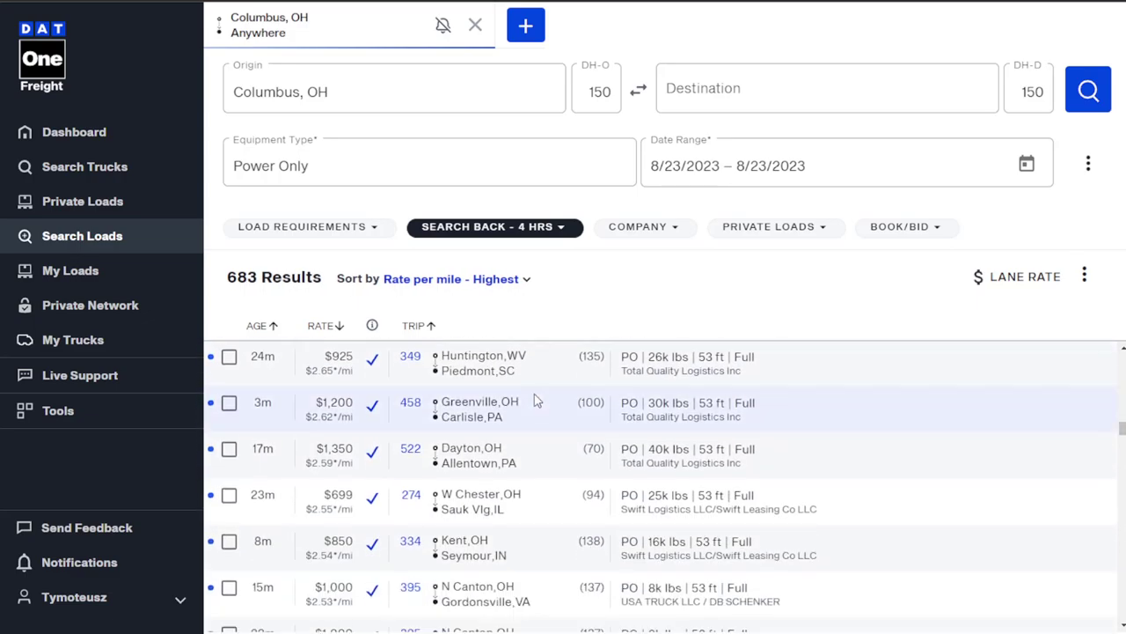
{"action": "scroll", "coordinate": [534, 394], "scroll_direction": "up", "scroll_amount": 2}
{"action": "scroll", "coordinate": [642, 528], "scroll_direction": "up", "scroll_amount": 15}
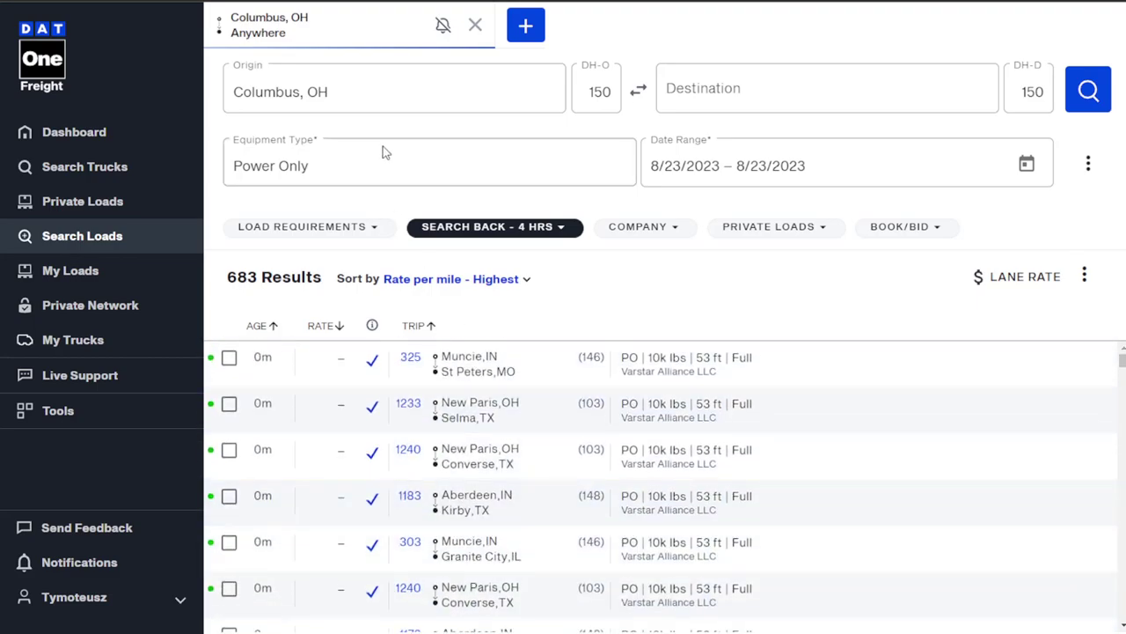
Replace the search origin with Pittsburgh, PA and run the search.
{"action": "double_click", "coordinate": [372, 91]}
{"action": "key", "text": "ctrl+a"}
{"action": "key", "text": "BackSpace"}
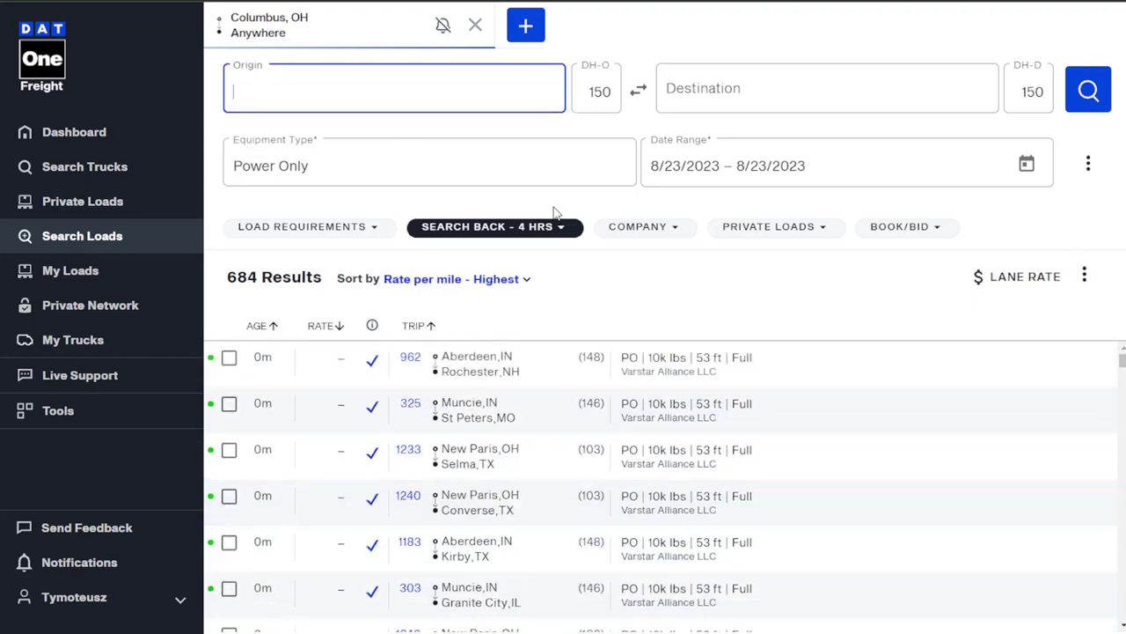
{"action": "type", "text": "pitts"}
{"action": "left_click", "coordinate": [395, 181]}
{"action": "left_click", "coordinate": [1088, 91]}
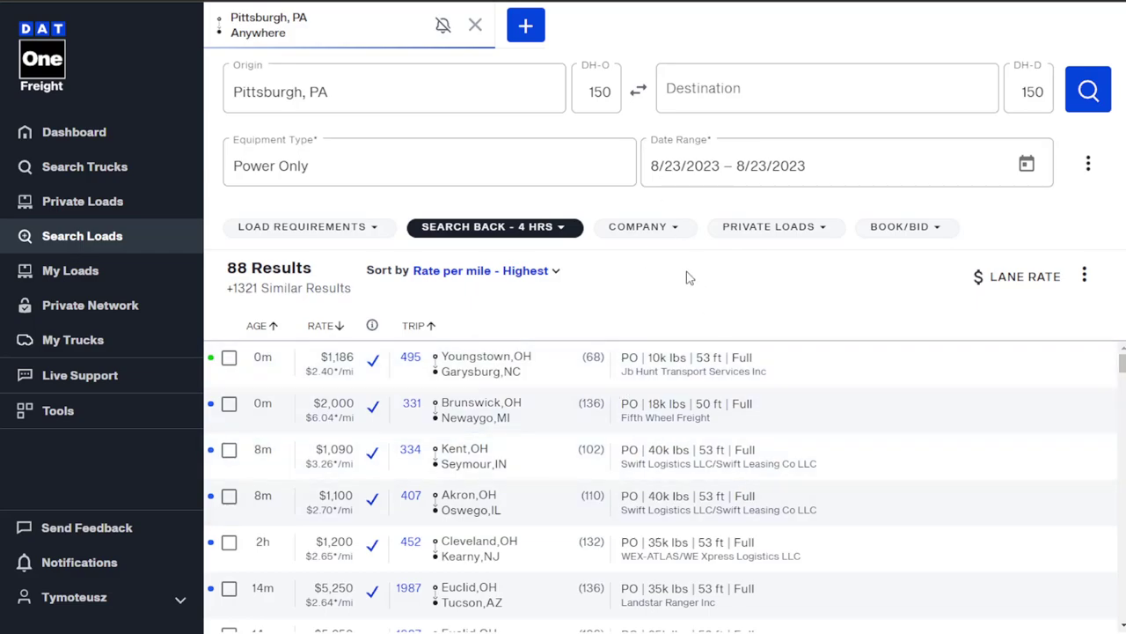
Examine the rates per mile, trip lengths and destinations of the loads around Pittsburgh, PA.
{"action": "scroll", "coordinate": [660, 528], "scroll_direction": "down", "scroll_amount": 2}
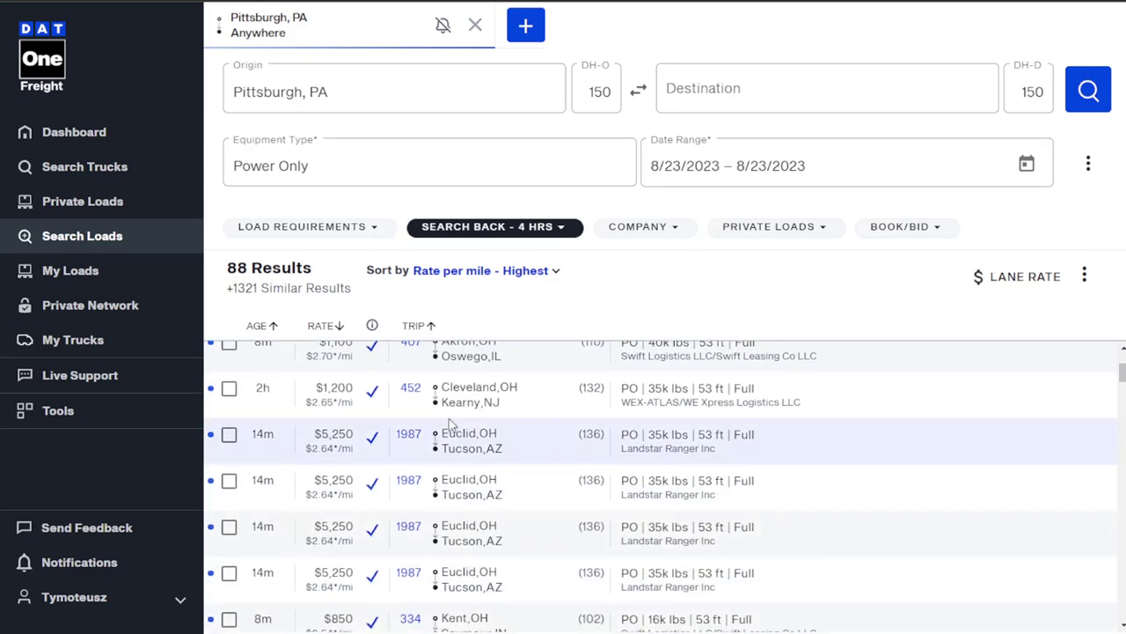
{"action": "scroll", "coordinate": [655, 546], "scroll_direction": "up", "scroll_amount": 1}
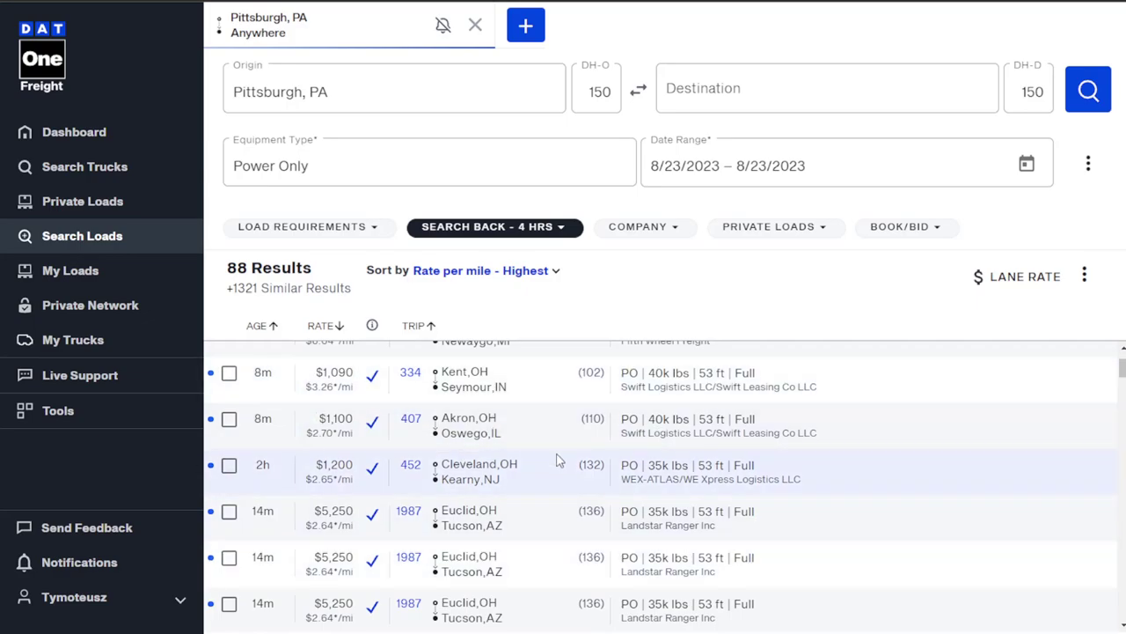
{"action": "scroll", "coordinate": [508, 428], "scroll_direction": "down", "scroll_amount": 3}
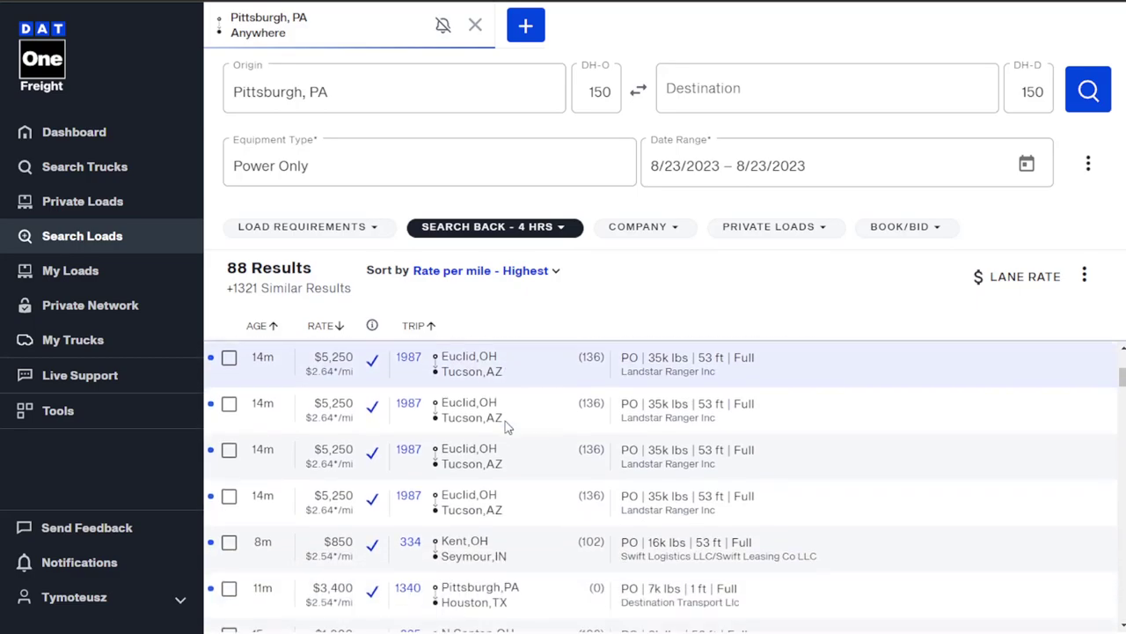
{"action": "scroll", "coordinate": [506, 420], "scroll_direction": "up", "scroll_amount": 5}
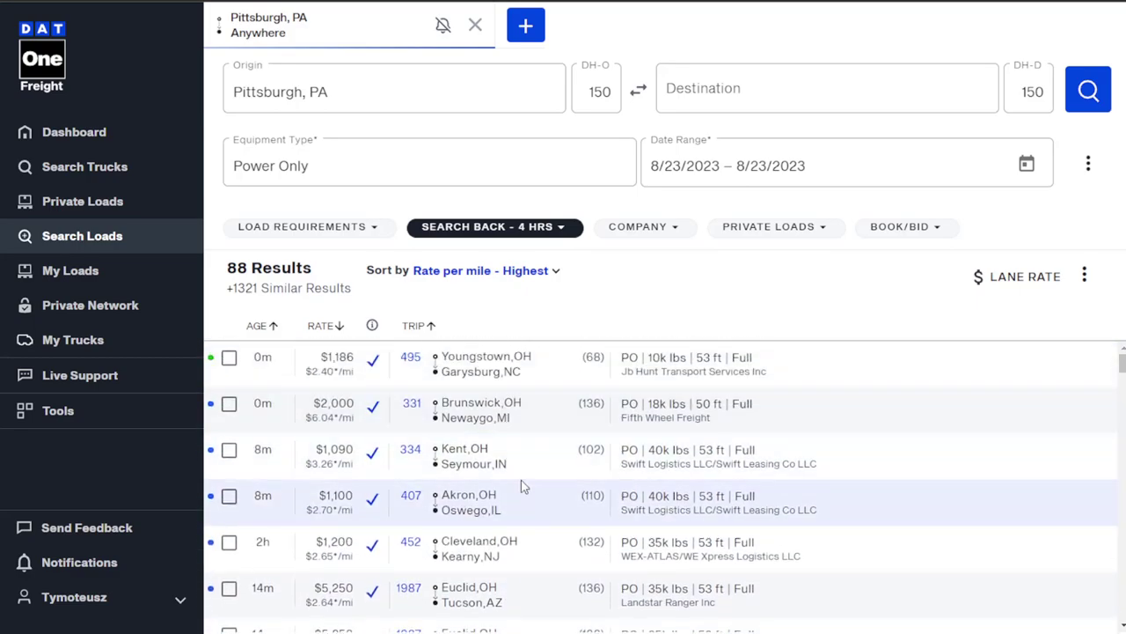
{"action": "scroll", "coordinate": [521, 482], "scroll_direction": "down", "scroll_amount": 3}
{"action": "scroll", "coordinate": [519, 483], "scroll_direction": "down", "scroll_amount": 5}
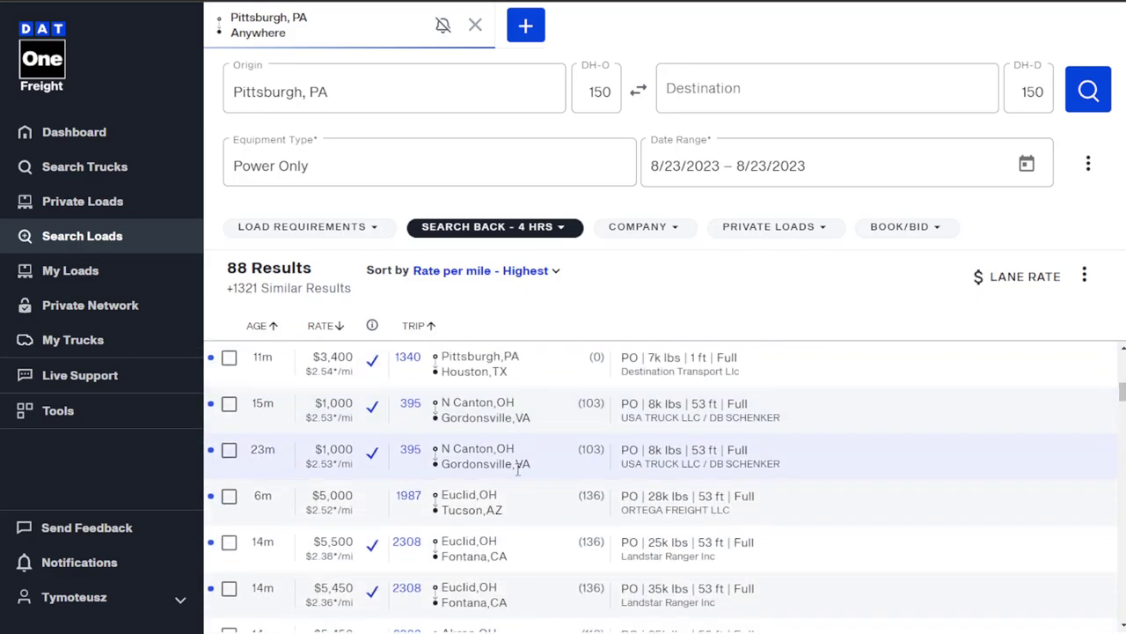
{"action": "scroll", "coordinate": [518, 468], "scroll_direction": "up", "scroll_amount": 5}
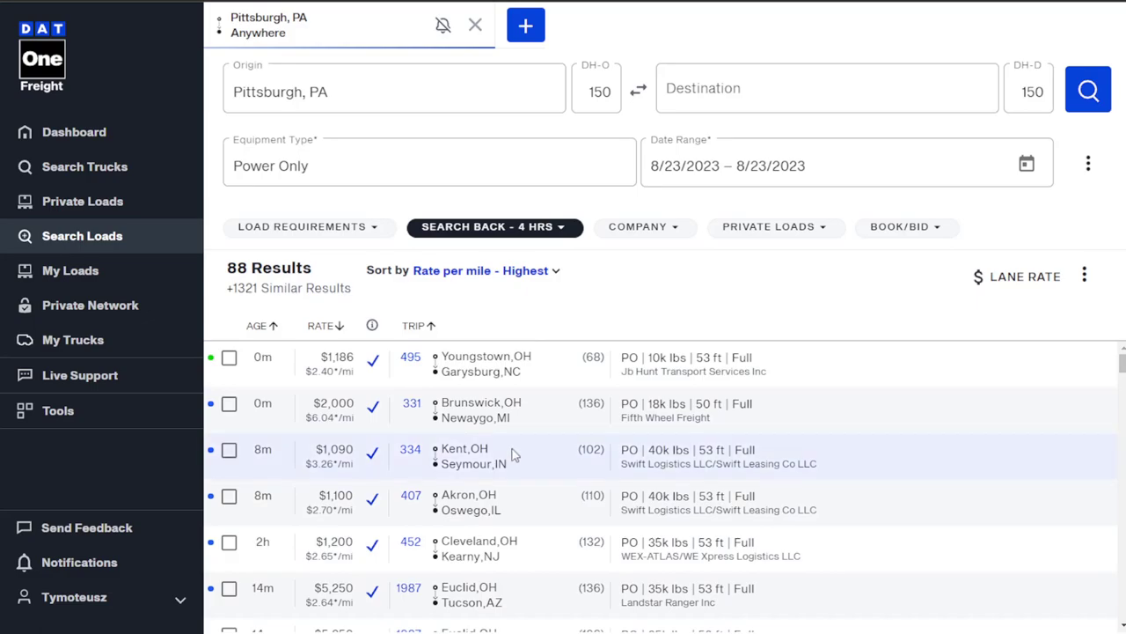
{"action": "scroll", "coordinate": [514, 450], "scroll_direction": "down", "scroll_amount": 6}
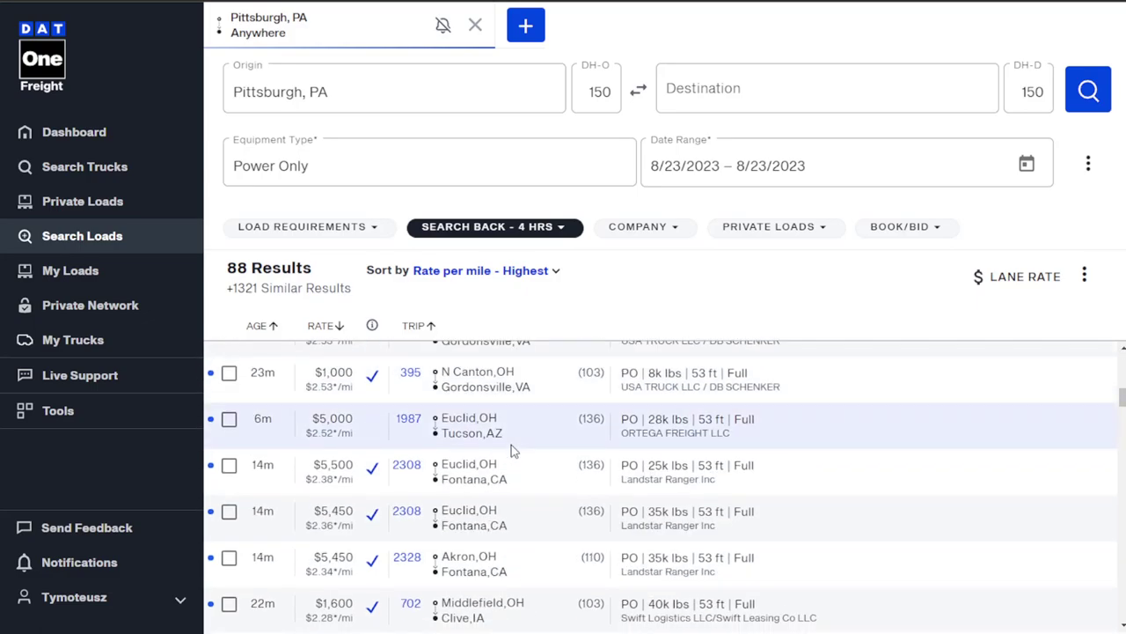
{"action": "scroll", "coordinate": [511, 444], "scroll_direction": "up", "scroll_amount": 6}
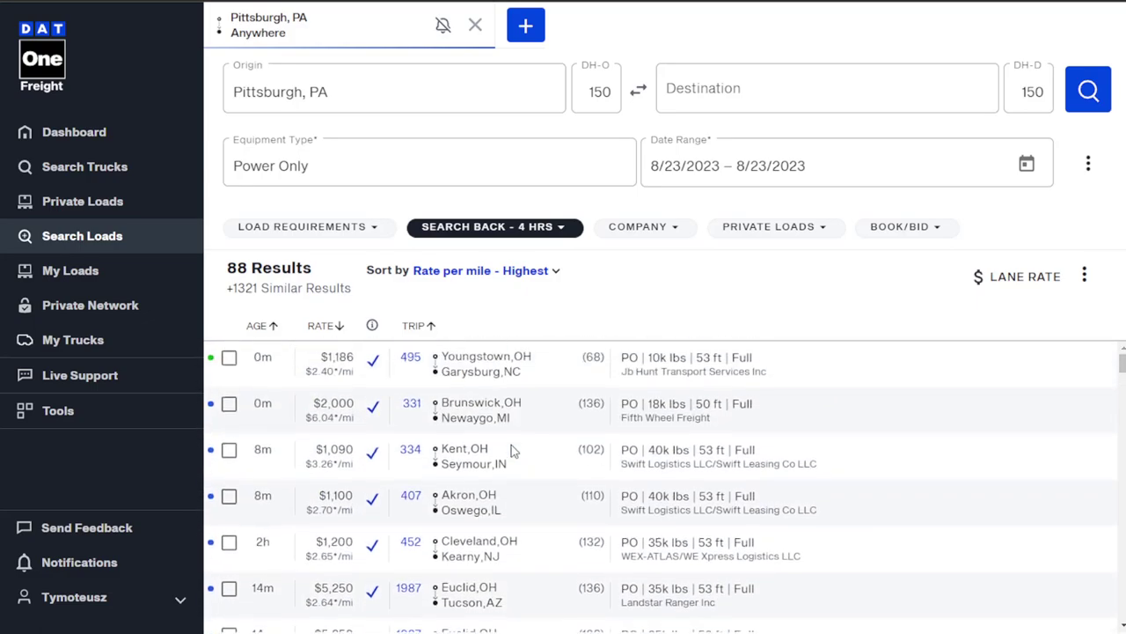
Set the search origin to New York, NY and search for its power-only loads.
{"action": "left_click", "coordinate": [326, 84]}
{"action": "key", "text": "ctrl+a"}
{"action": "key", "text": "BackSpace"}
{"action": "type", "text": "new york"}
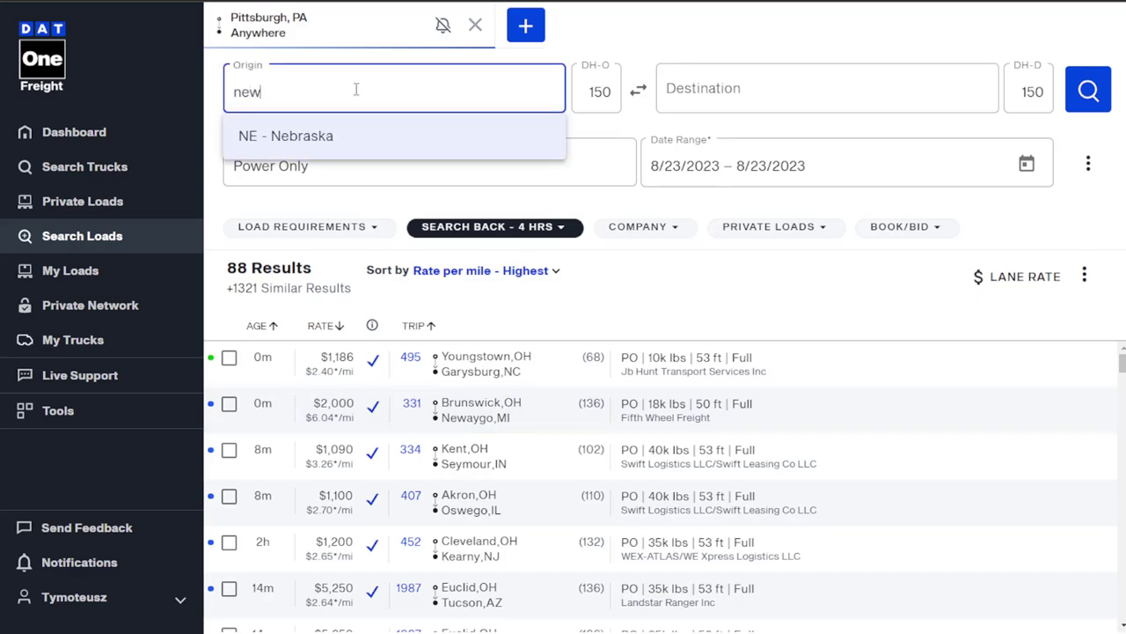
{"action": "left_click", "coordinate": [318, 134]}
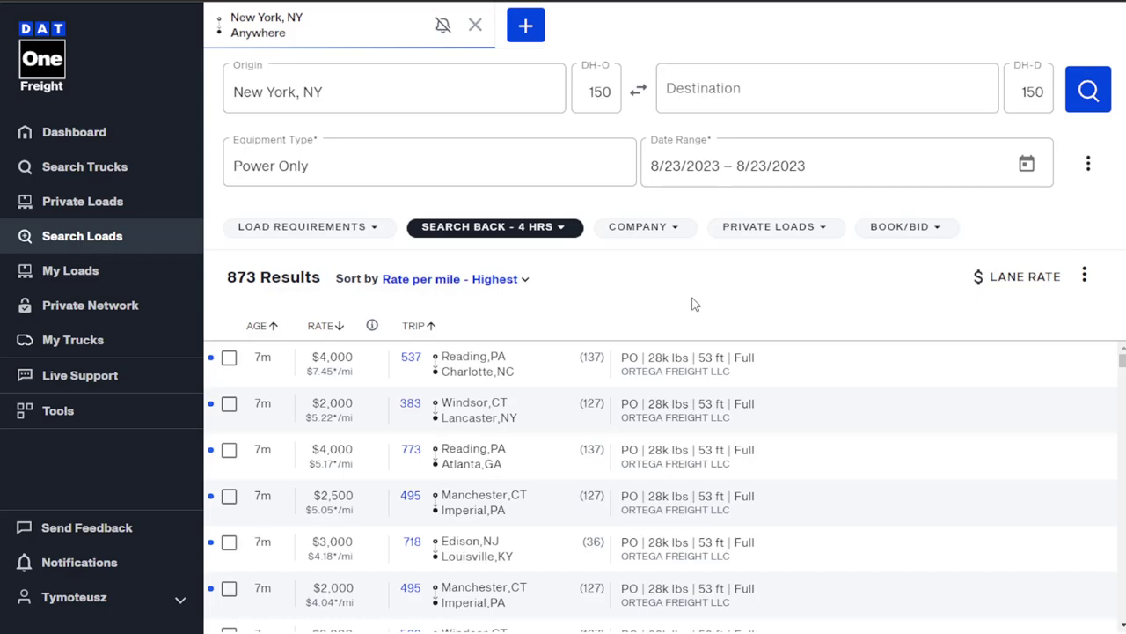
Check the equipment, comments and market rates of the Reading, PA to Charlotte, NC load, and close its details.
{"action": "left_click", "coordinate": [607, 352]}
{"action": "scroll", "coordinate": [540, 365], "scroll_direction": "down", "scroll_amount": 5}
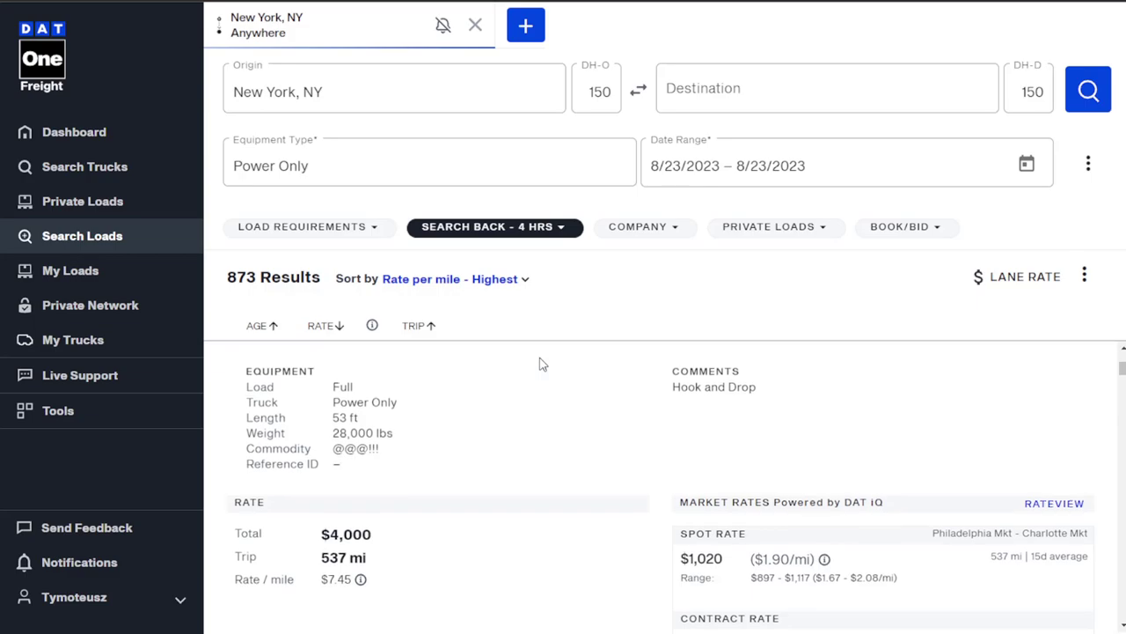
{"action": "scroll", "coordinate": [540, 361], "scroll_direction": "up", "scroll_amount": 5}
{"action": "left_click", "coordinate": [540, 360]}
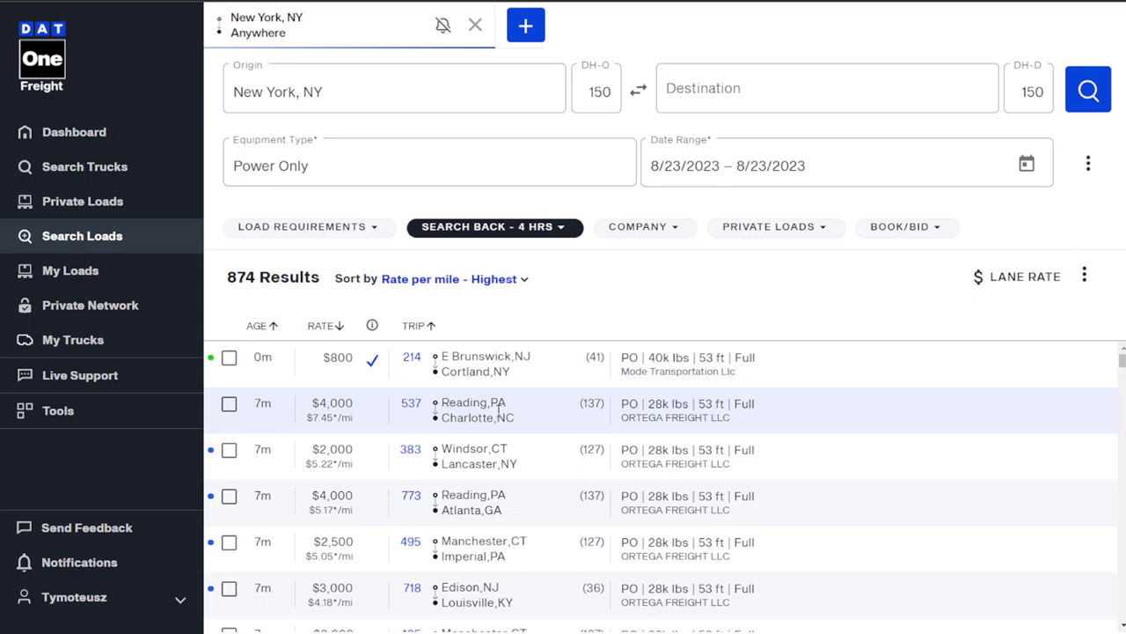
Review the rates per mile, destinations and posting companies of the loads around New York, NY.
{"action": "scroll", "coordinate": [514, 401], "scroll_direction": "down", "scroll_amount": 1}
{"action": "scroll", "coordinate": [508, 394], "scroll_direction": "down", "scroll_amount": 1}
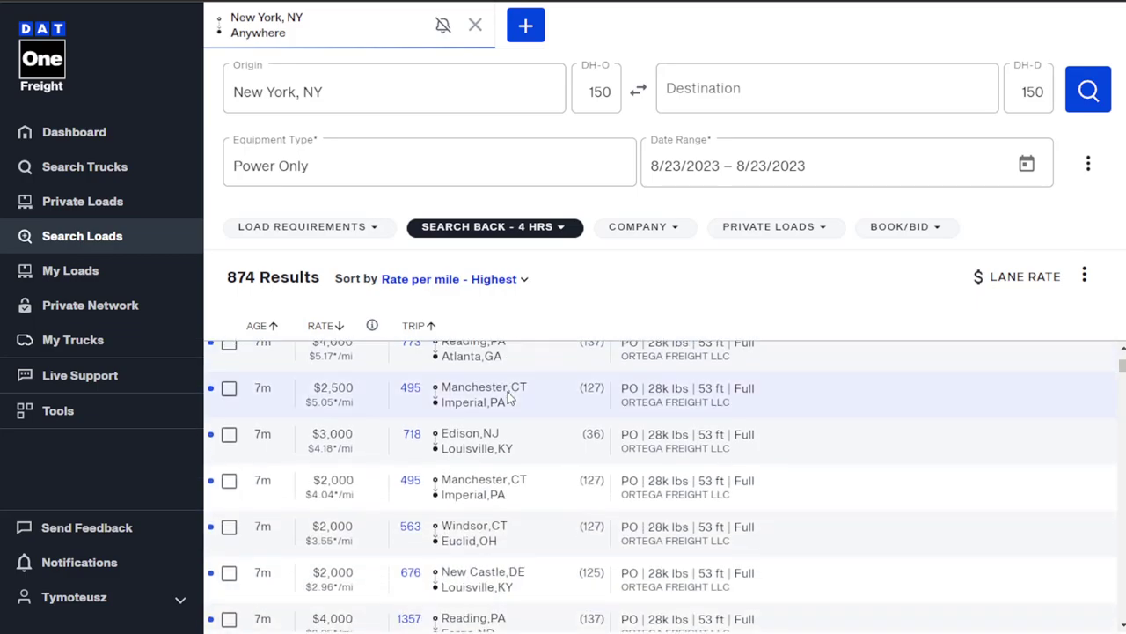
{"action": "scroll", "coordinate": [508, 398], "scroll_direction": "down", "scroll_amount": 2}
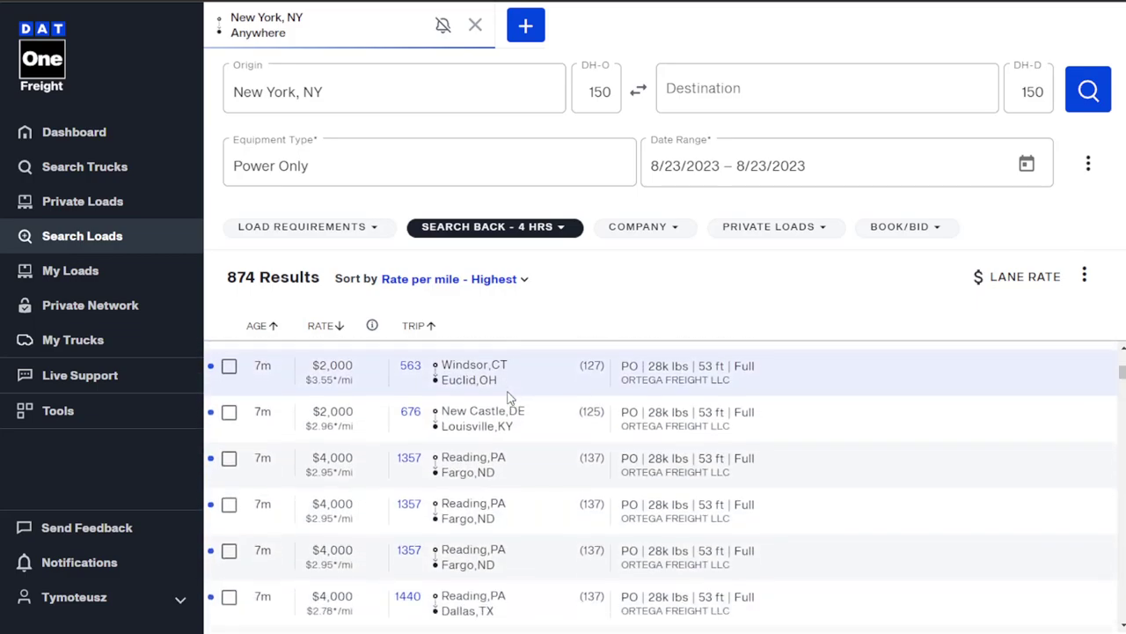
{"action": "scroll", "coordinate": [509, 398], "scroll_direction": "down", "scroll_amount": 2}
{"action": "scroll", "coordinate": [508, 399], "scroll_direction": "down", "scroll_amount": 5}
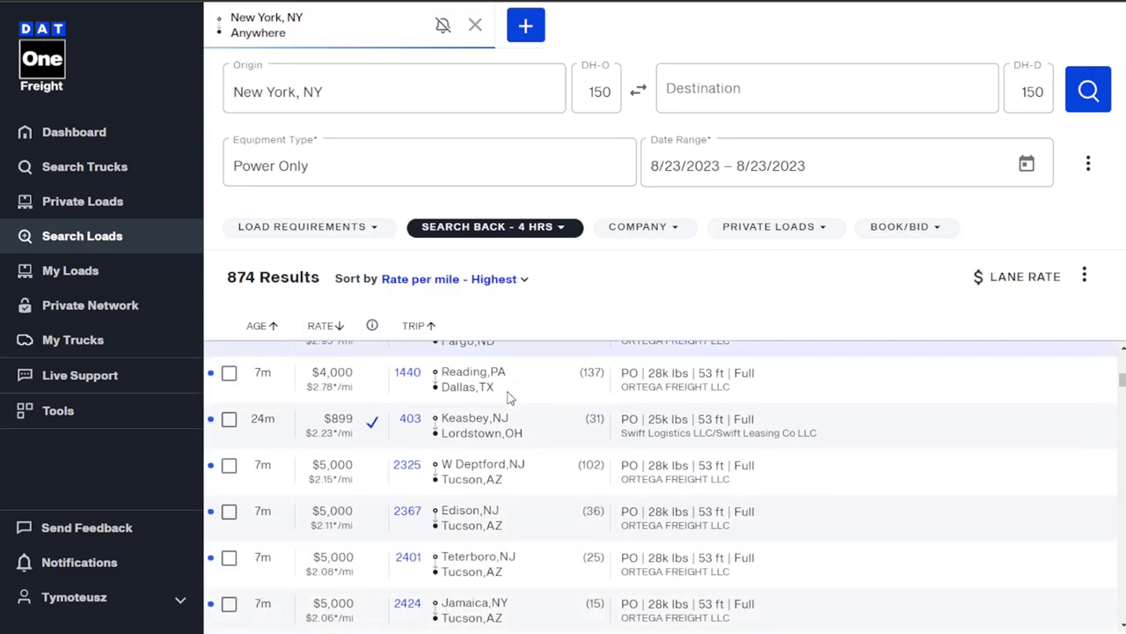
{"action": "scroll", "coordinate": [444, 405], "scroll_direction": "down", "scroll_amount": 3}
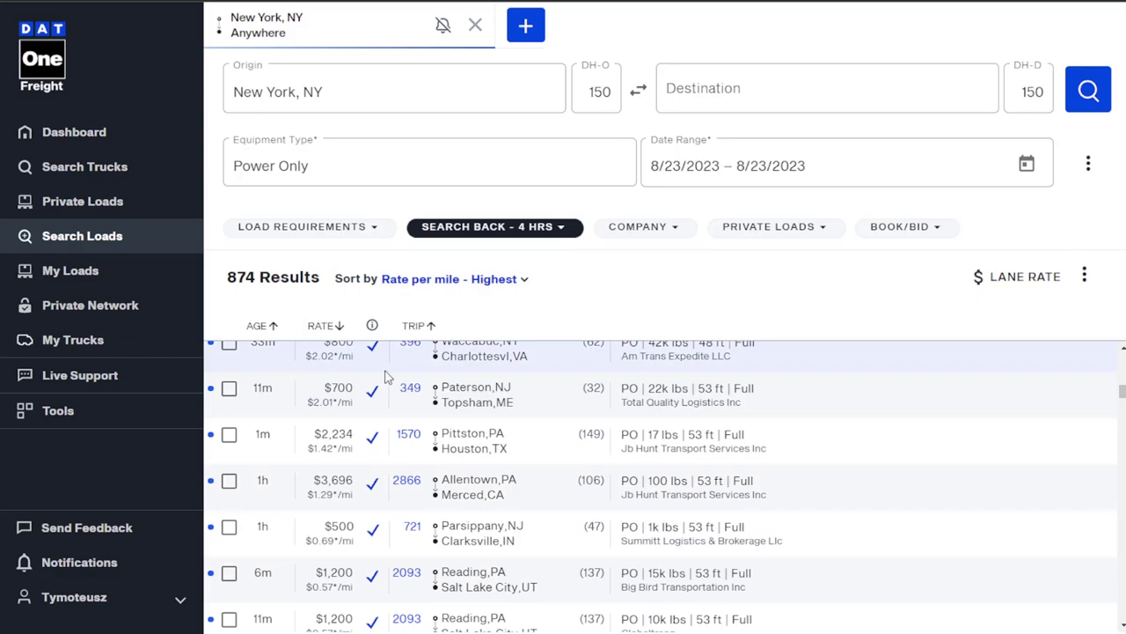
{"action": "scroll", "coordinate": [572, 475], "scroll_direction": "up", "scroll_amount": 4}
{"action": "scroll", "coordinate": [572, 475], "scroll_direction": "up", "scroll_amount": 5}
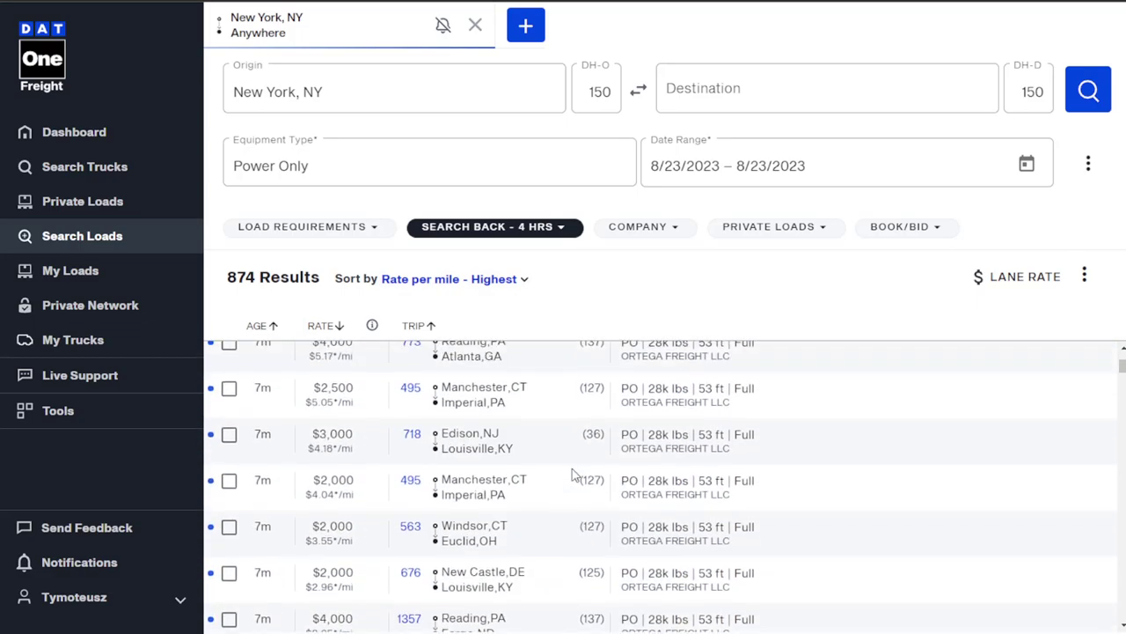
Change the search origin to Greenville, SC, run the search and look through its highest-paying loads per mile.
{"action": "left_click", "coordinate": [399, 92]}
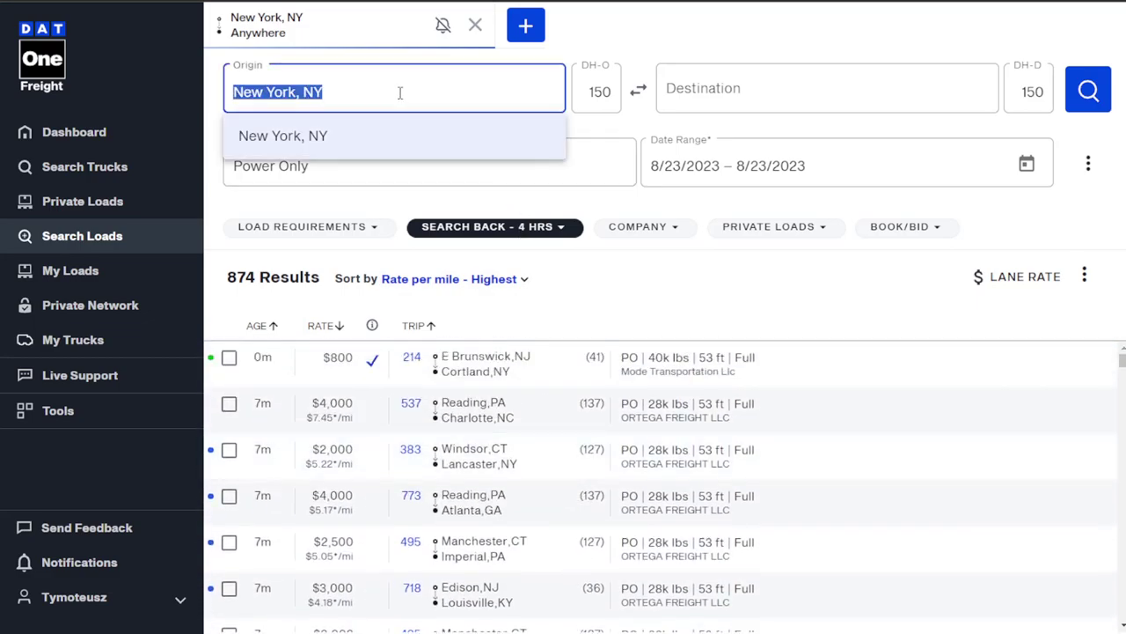
{"action": "key", "text": "BackSpace"}
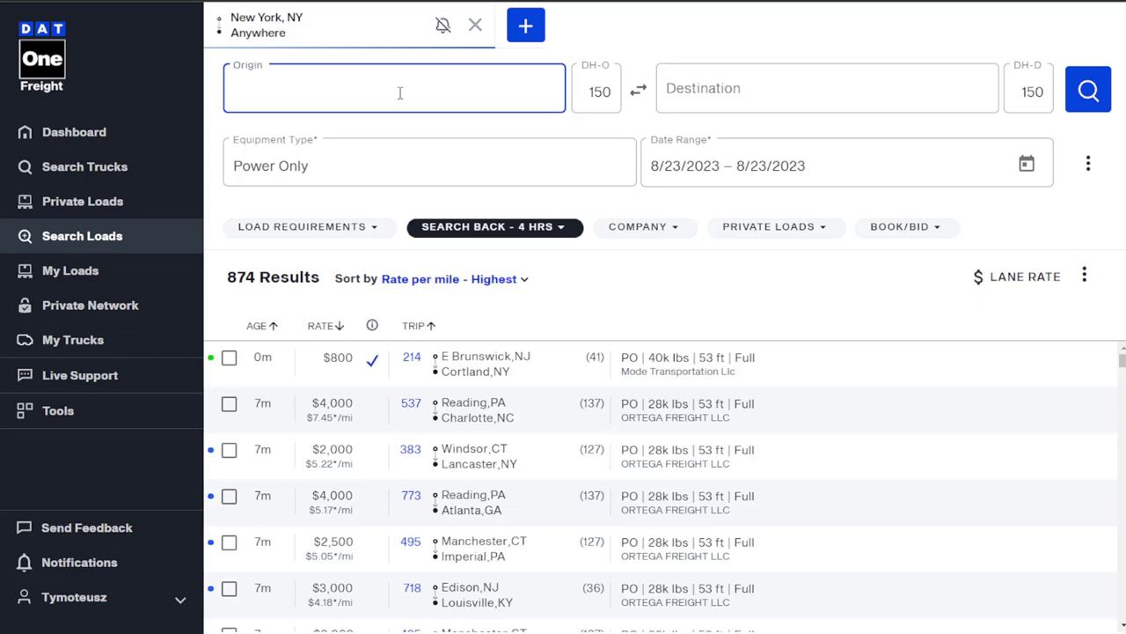
{"action": "type", "text": "greenvi"}
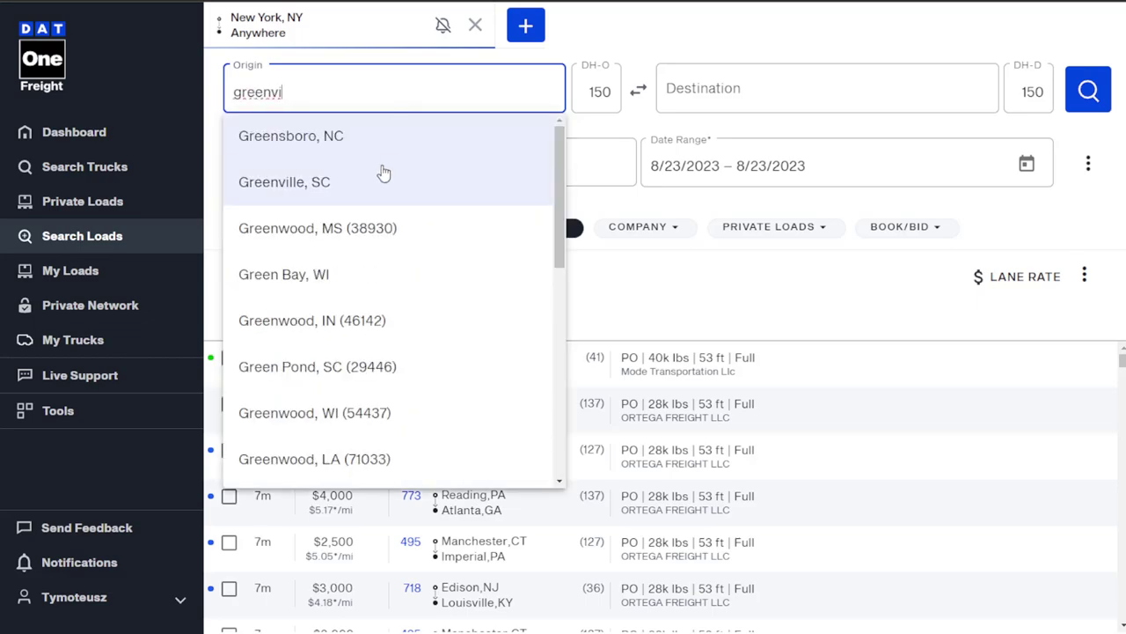
{"action": "left_click", "coordinate": [385, 178]}
{"action": "left_click", "coordinate": [1089, 91]}
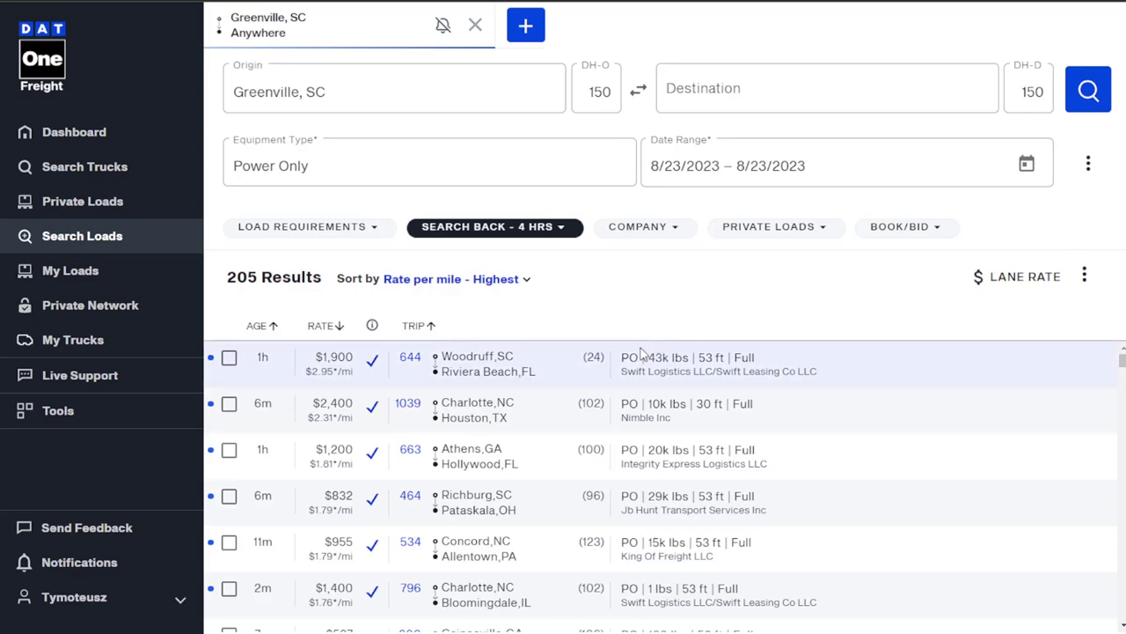
{"action": "scroll", "coordinate": [640, 352], "scroll_direction": "down", "scroll_amount": 3}
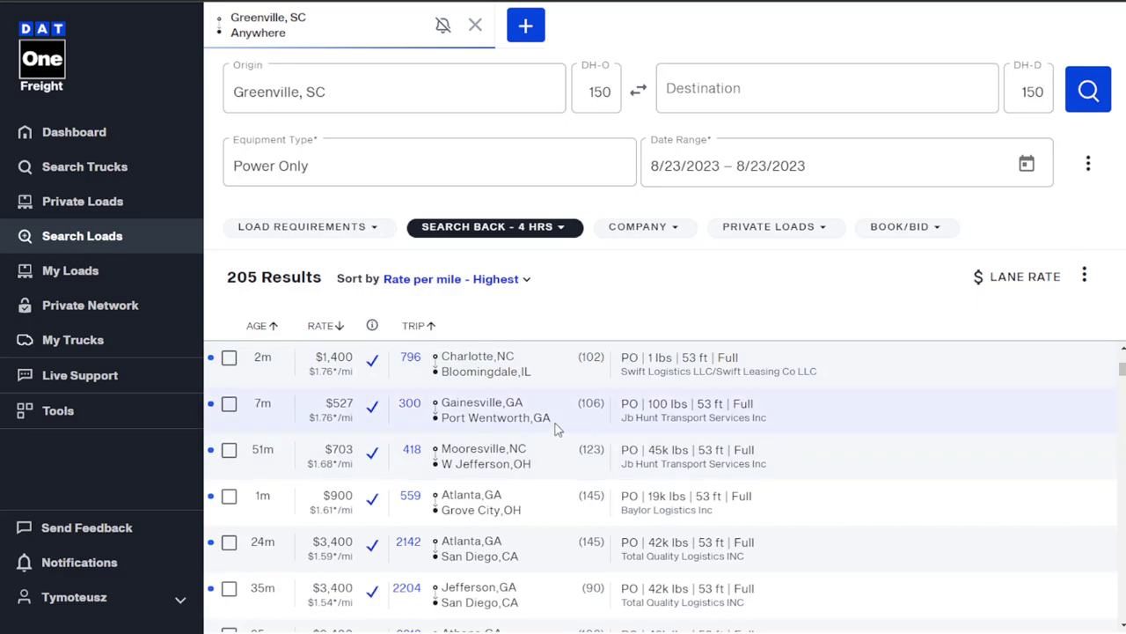
Change the search origin to Kansas City, MO and search for its power-only loads.
{"action": "scroll", "coordinate": [581, 426], "scroll_direction": "up", "scroll_amount": 3}
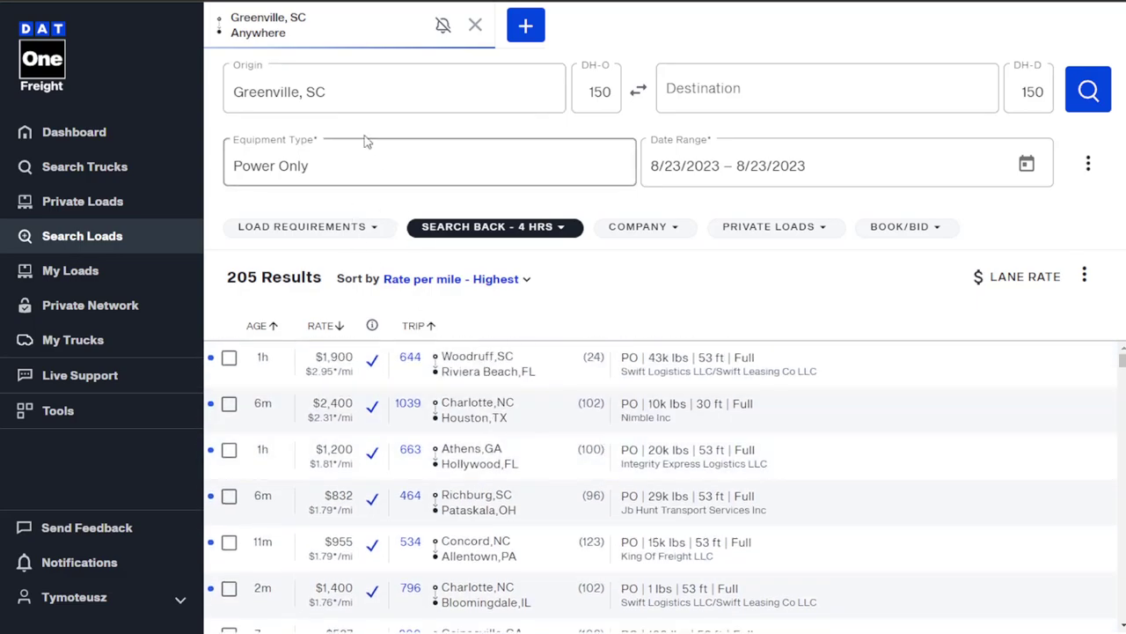
{"action": "left_click", "coordinate": [355, 89]}
{"action": "key", "text": "BackSpace"}
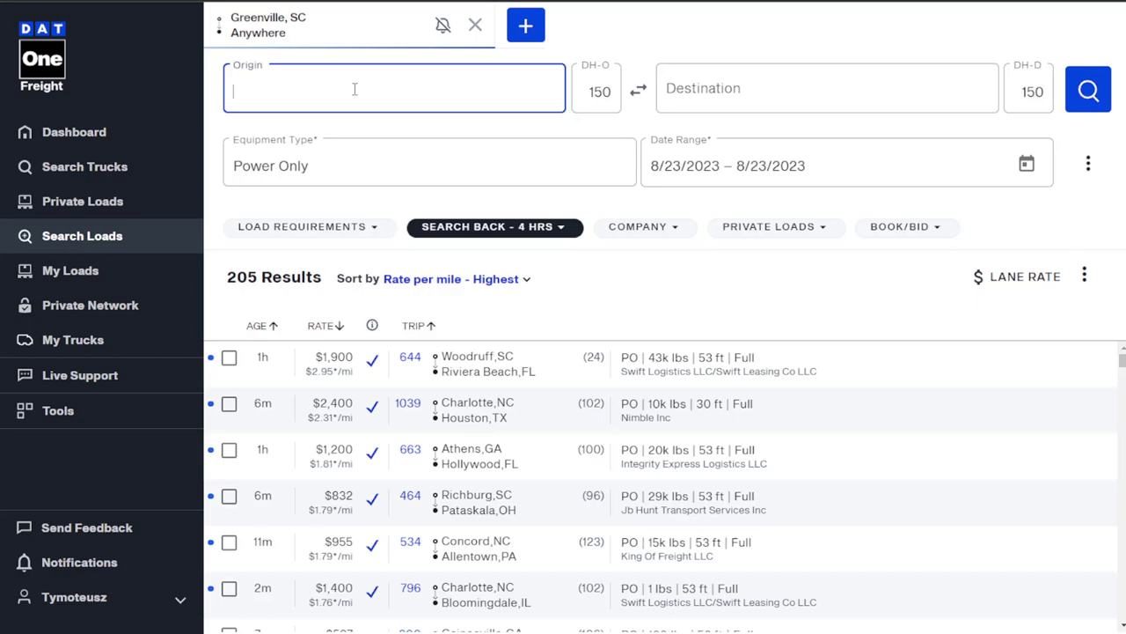
{"action": "type", "text": "kansas"}
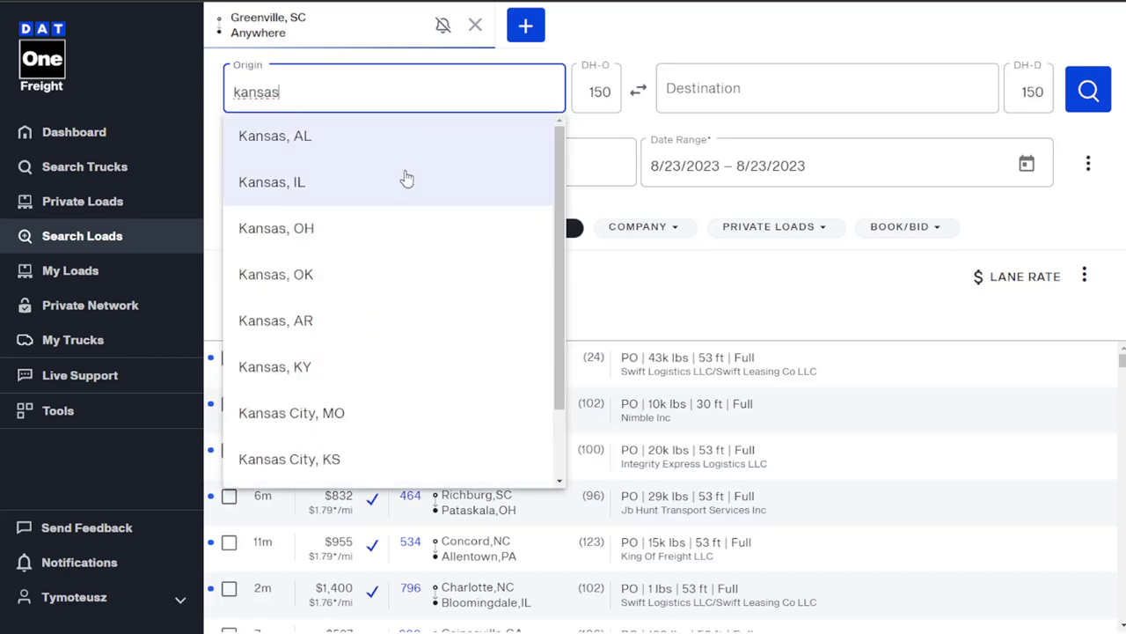
{"action": "type", "text": " city"}
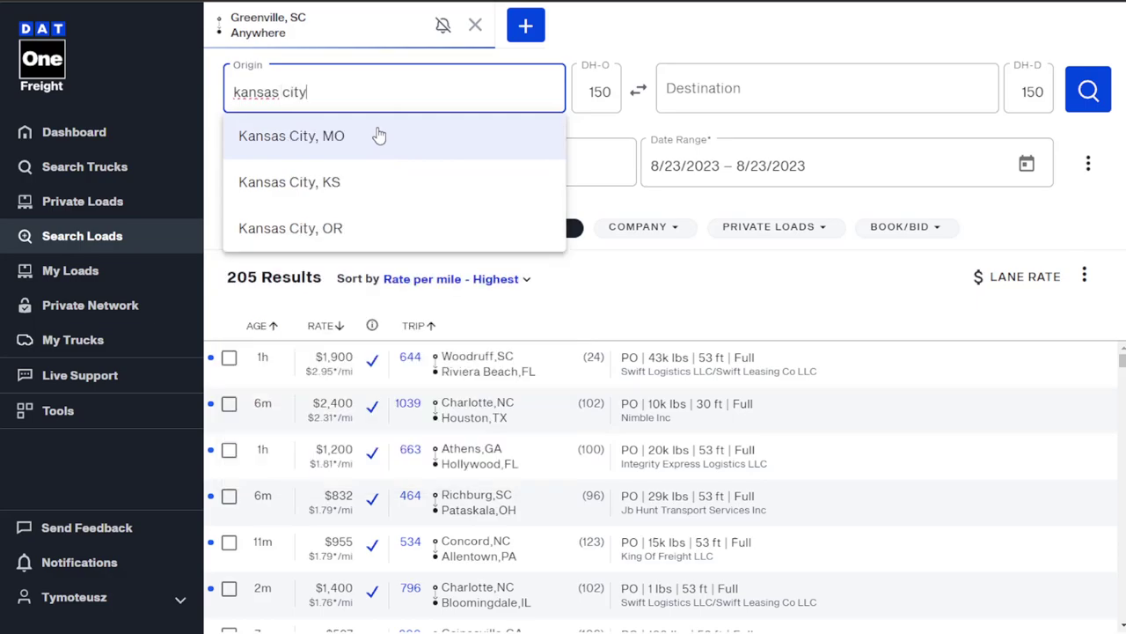
{"action": "left_click", "coordinate": [376, 134]}
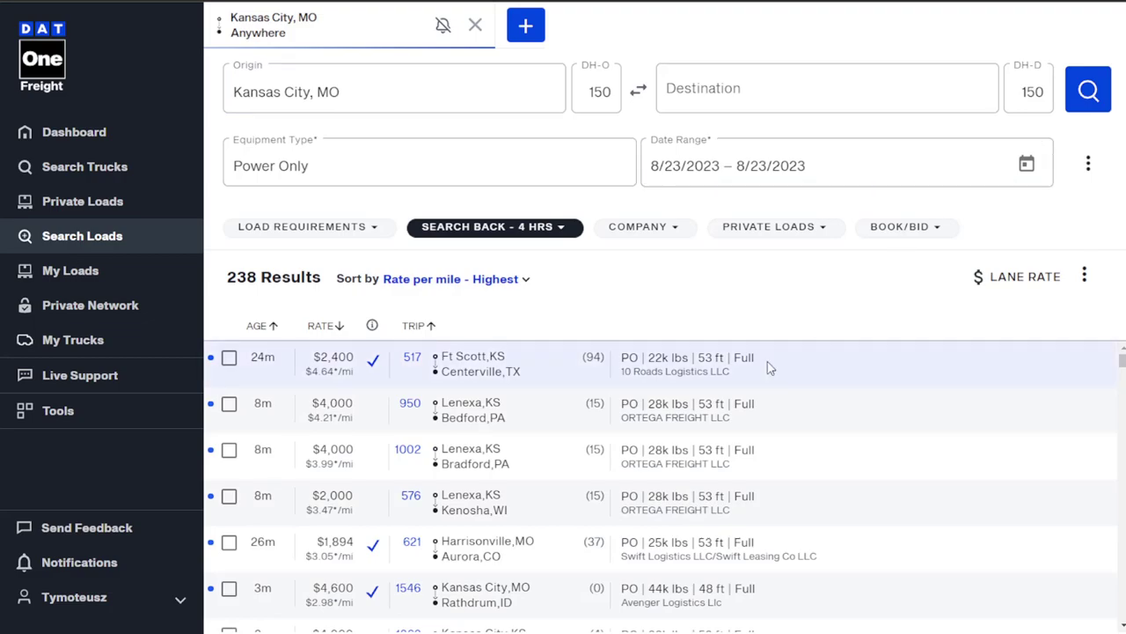
Check the trip, equipment and comments of the Ft Scott, KS to Centerville, TX load, and close its details.
{"action": "left_click", "coordinate": [588, 387]}
{"action": "scroll", "coordinate": [588, 388], "scroll_direction": "down", "scroll_amount": 2}
{"action": "scroll", "coordinate": [588, 388], "scroll_direction": "up", "scroll_amount": 2}
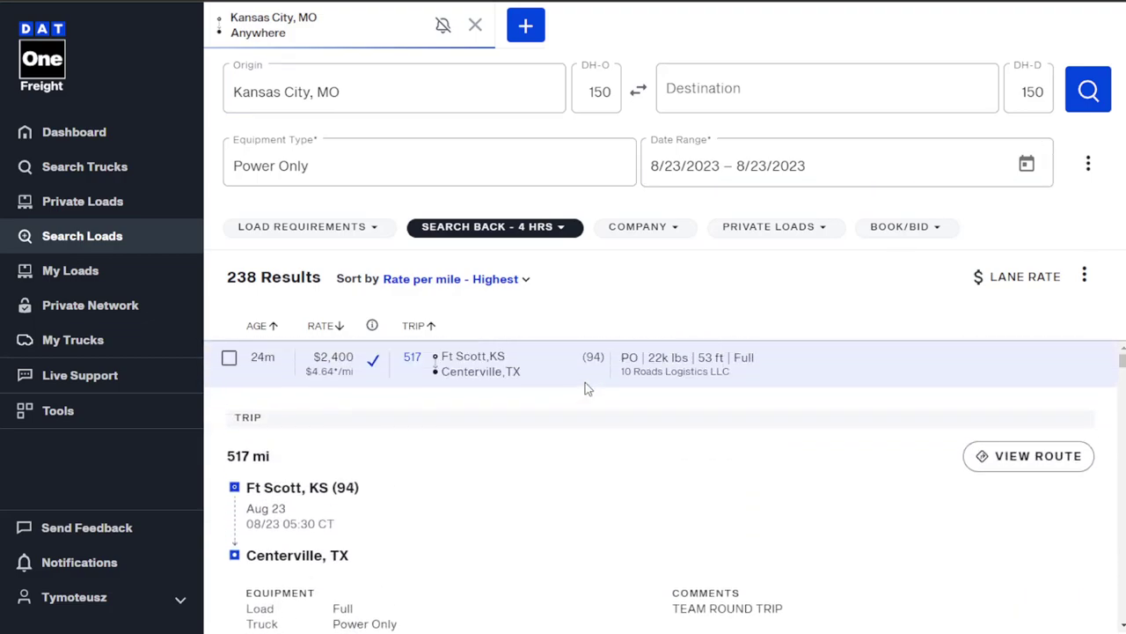
{"action": "left_click", "coordinate": [546, 352]}
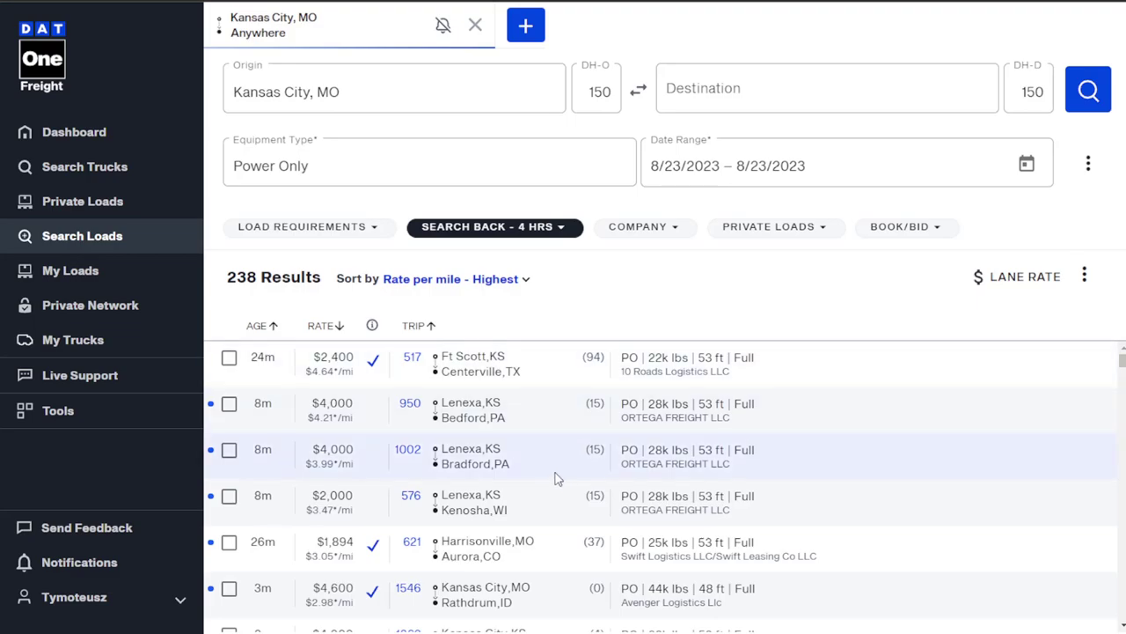
Look through the rates per mile, destinations and posting companies of the loads around Kansas City, MO.
{"action": "scroll", "coordinate": [554, 466], "scroll_direction": "down", "scroll_amount": 3}
{"action": "scroll", "coordinate": [552, 464], "scroll_direction": "down", "scroll_amount": 5}
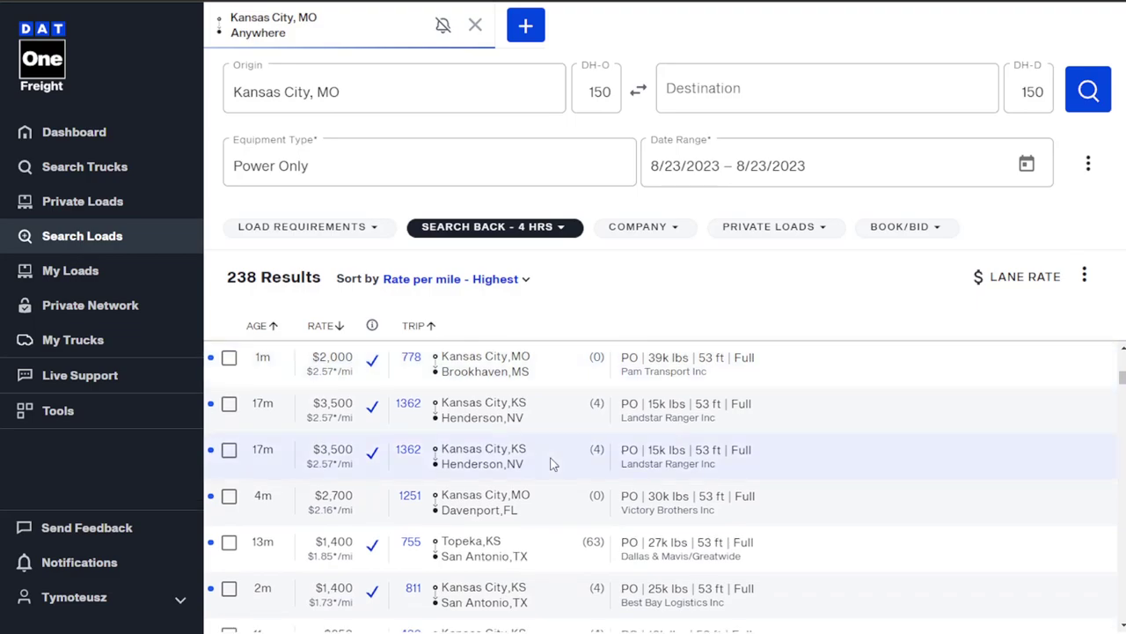
{"action": "scroll", "coordinate": [552, 463], "scroll_direction": "down", "scroll_amount": 5}
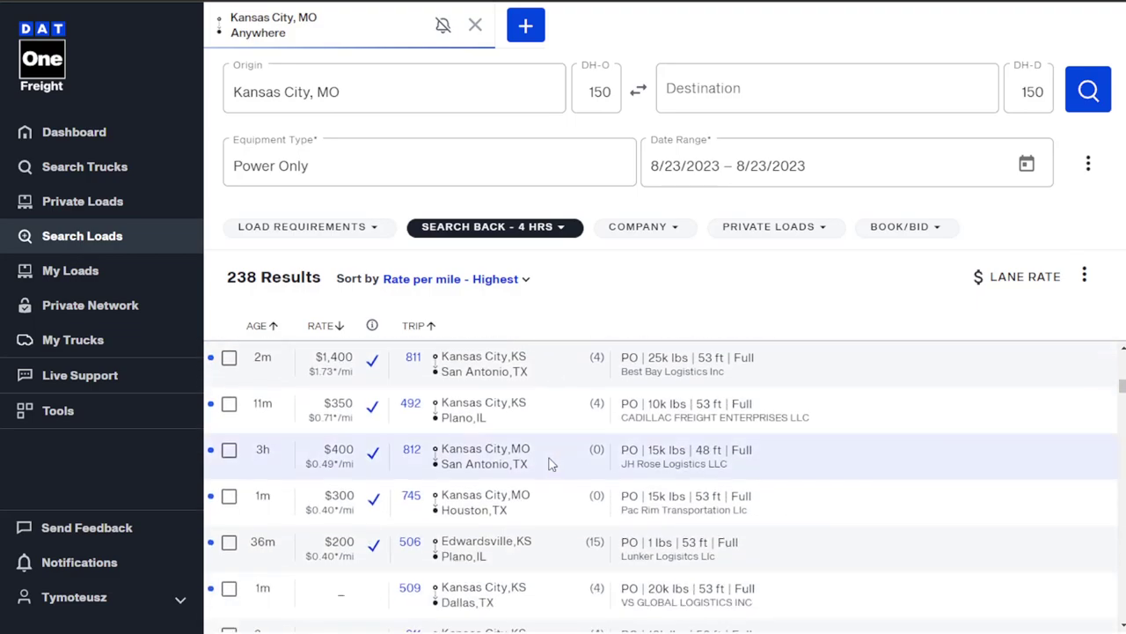
{"action": "scroll", "coordinate": [549, 464], "scroll_direction": "up", "scroll_amount": 12}
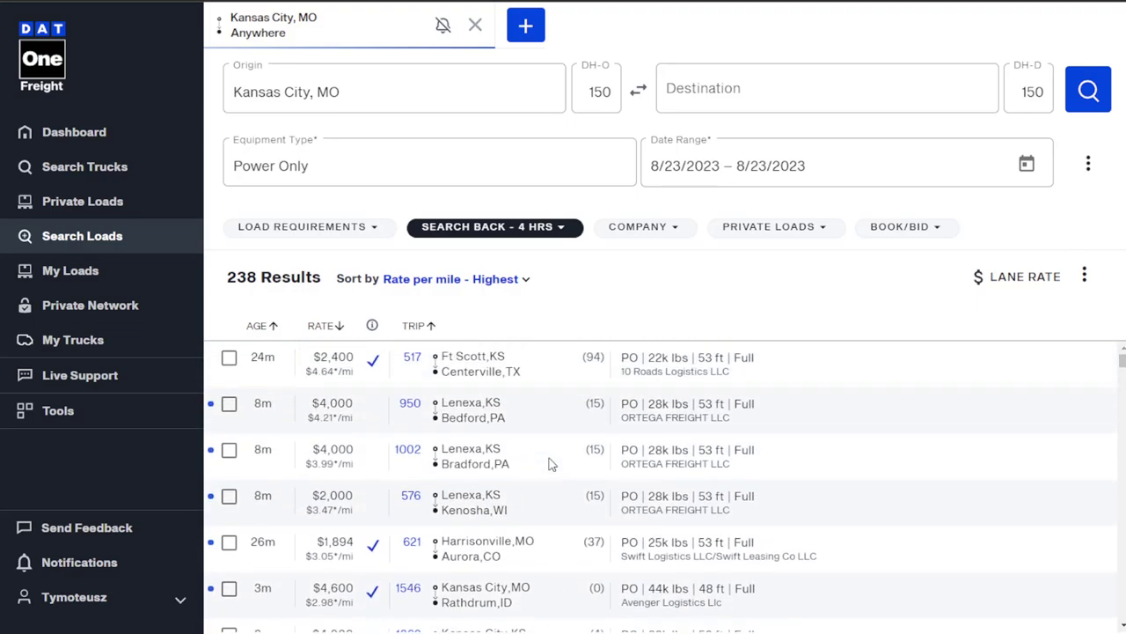